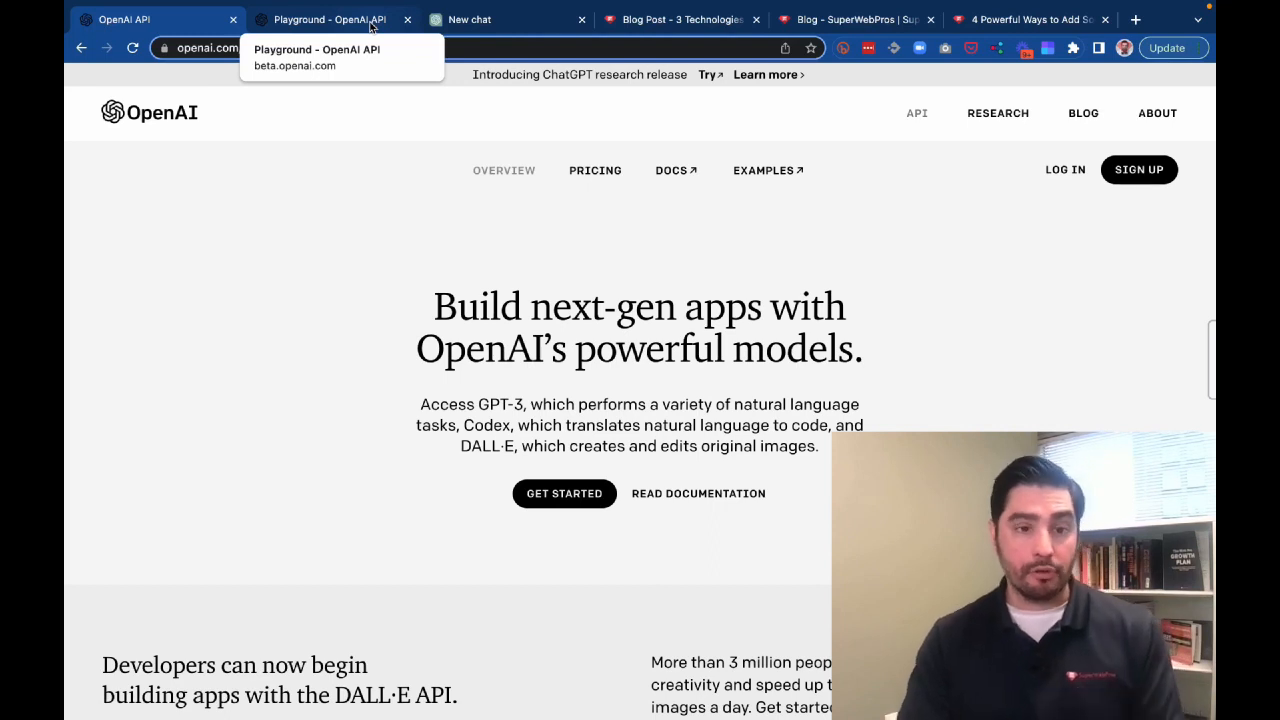
Compare the OpenAI Playground with the ChatGPT new chat page
{"action": "left_click", "coordinate": [370, 25]}
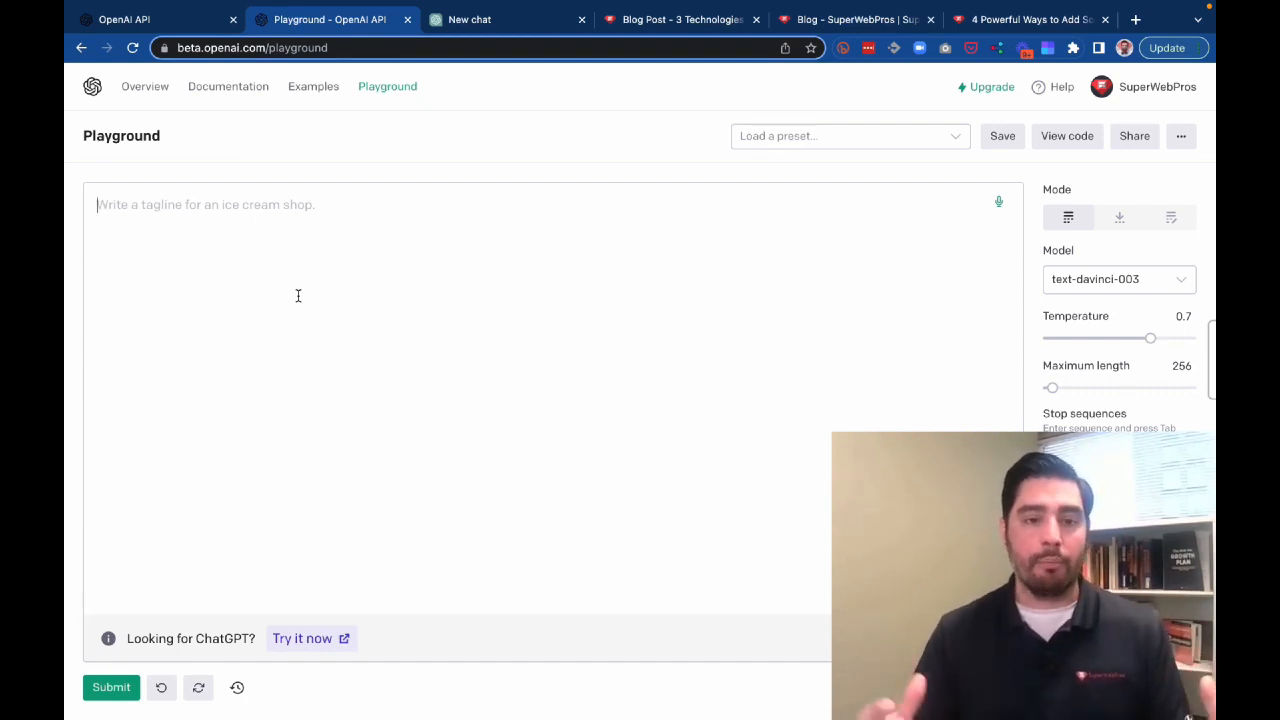
{"action": "left_click", "coordinate": [506, 19]}
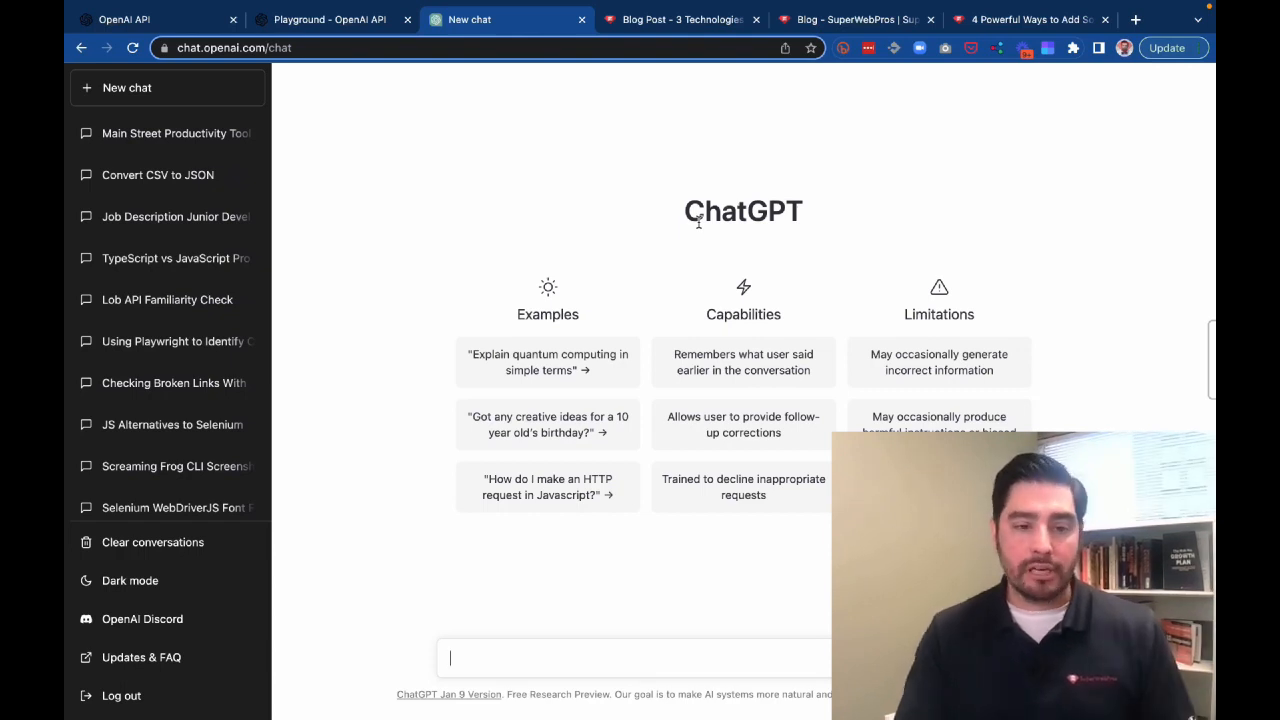
{"action": "left_click", "coordinate": [368, 22]}
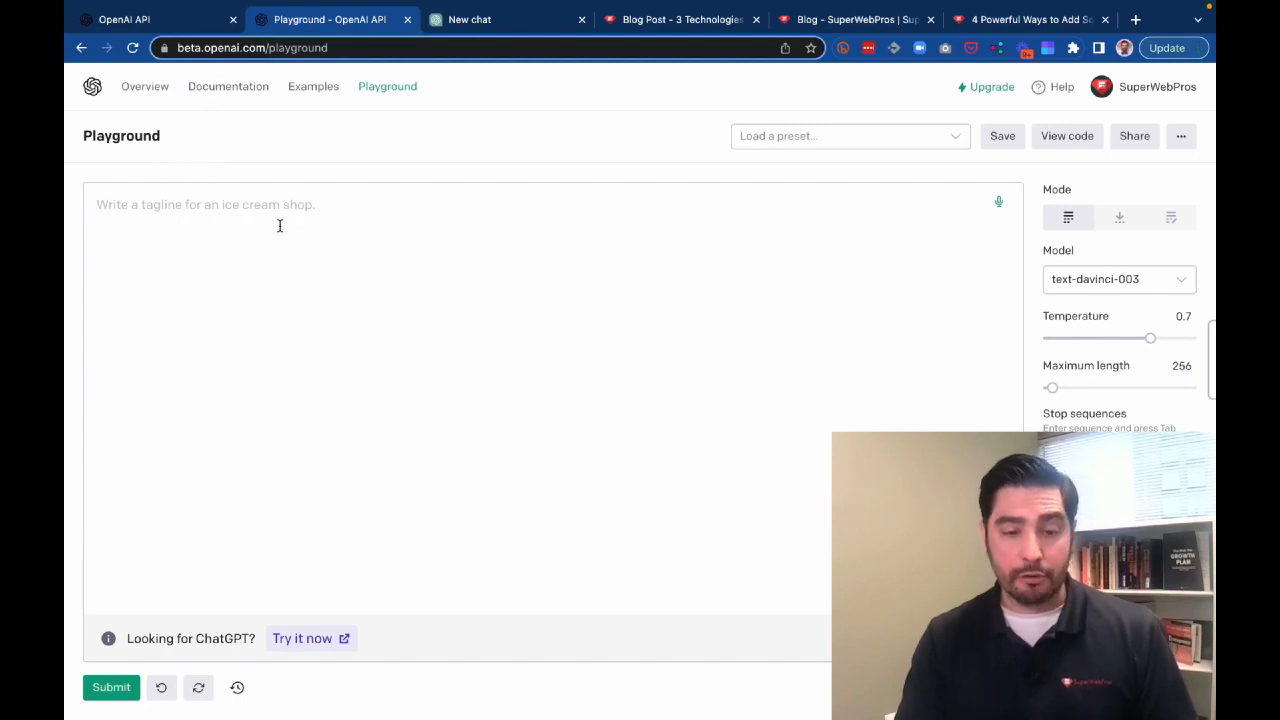
{"action": "left_click", "coordinate": [503, 22]}
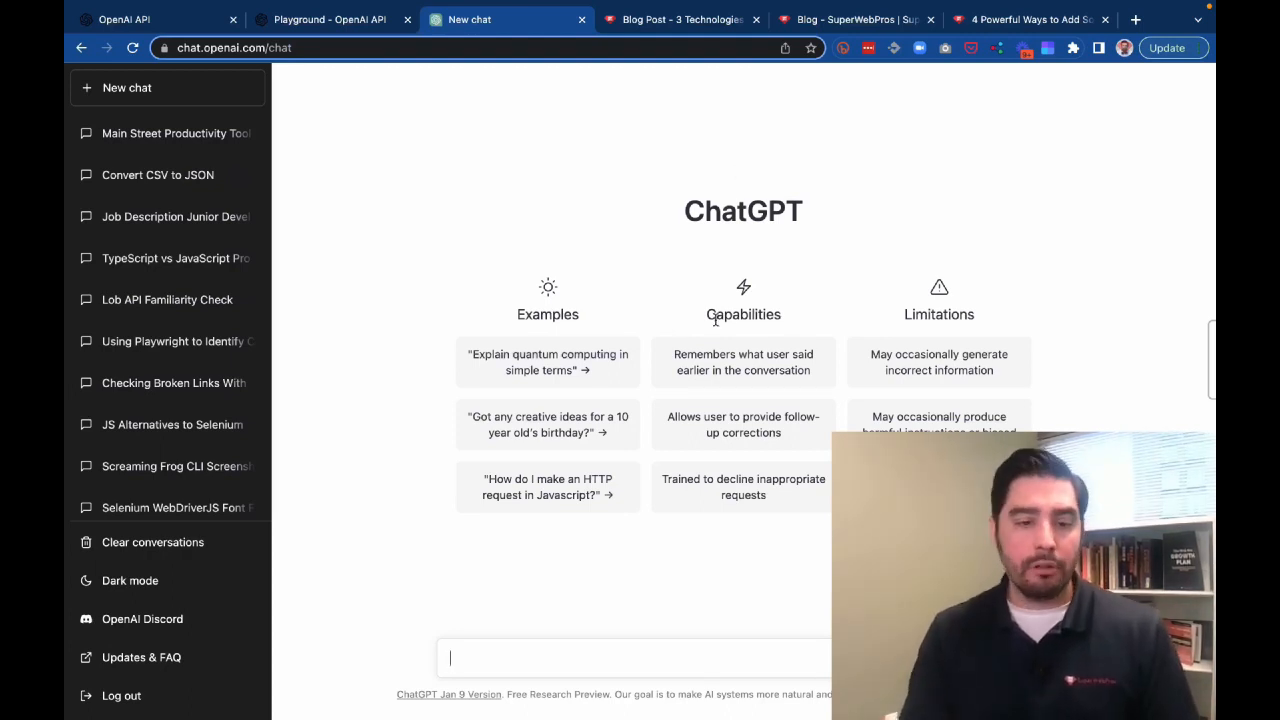
{"action": "left_click", "coordinate": [338, 26]}
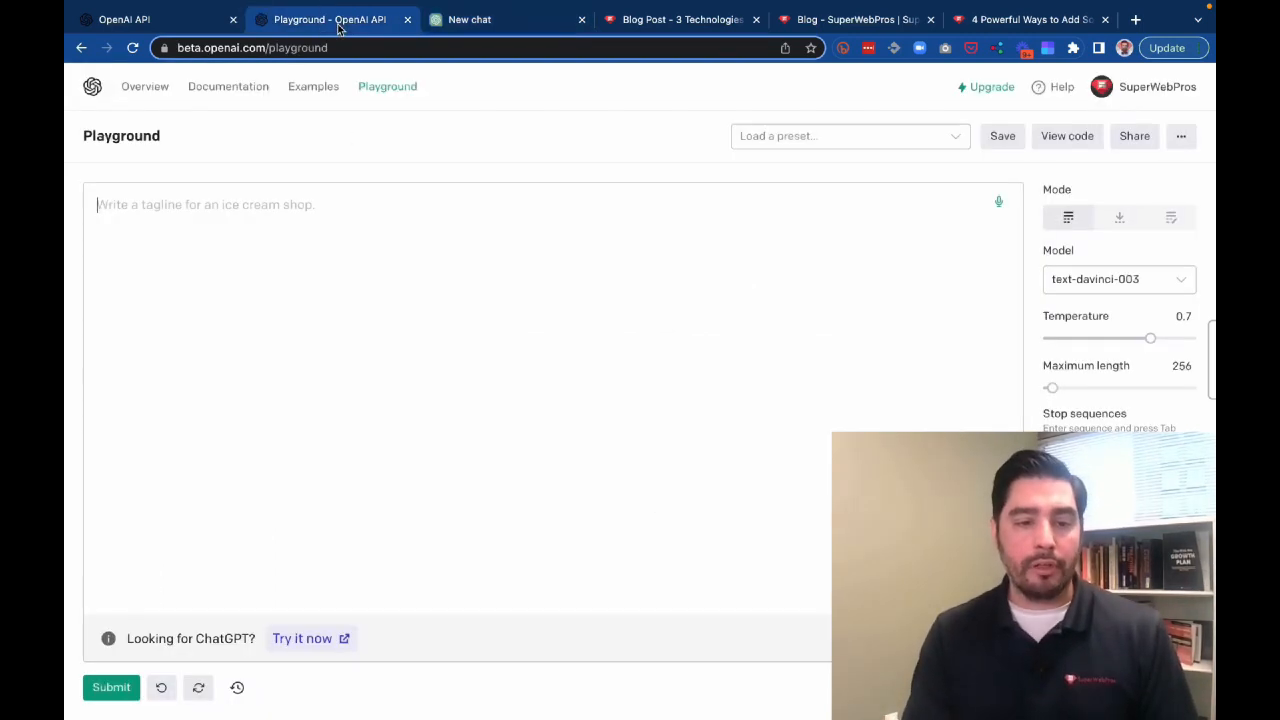
{"action": "left_click", "coordinate": [490, 26]}
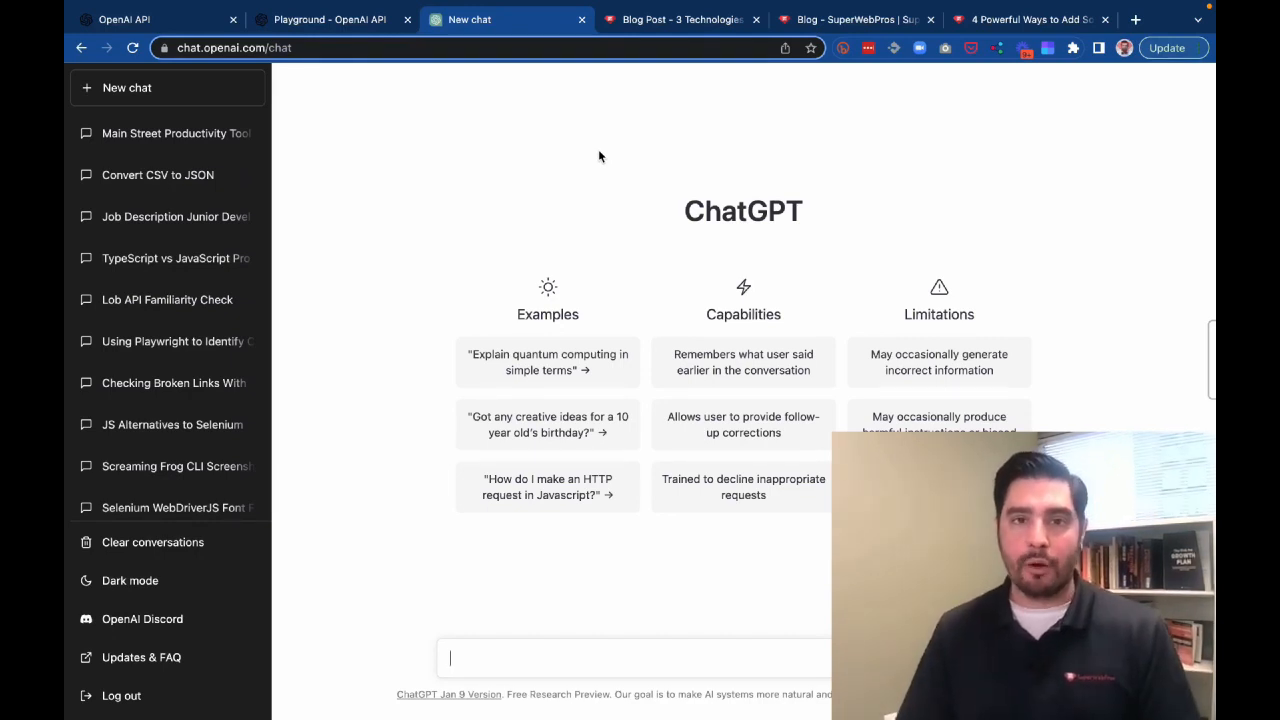
{"action": "left_click", "coordinate": [366, 24]}
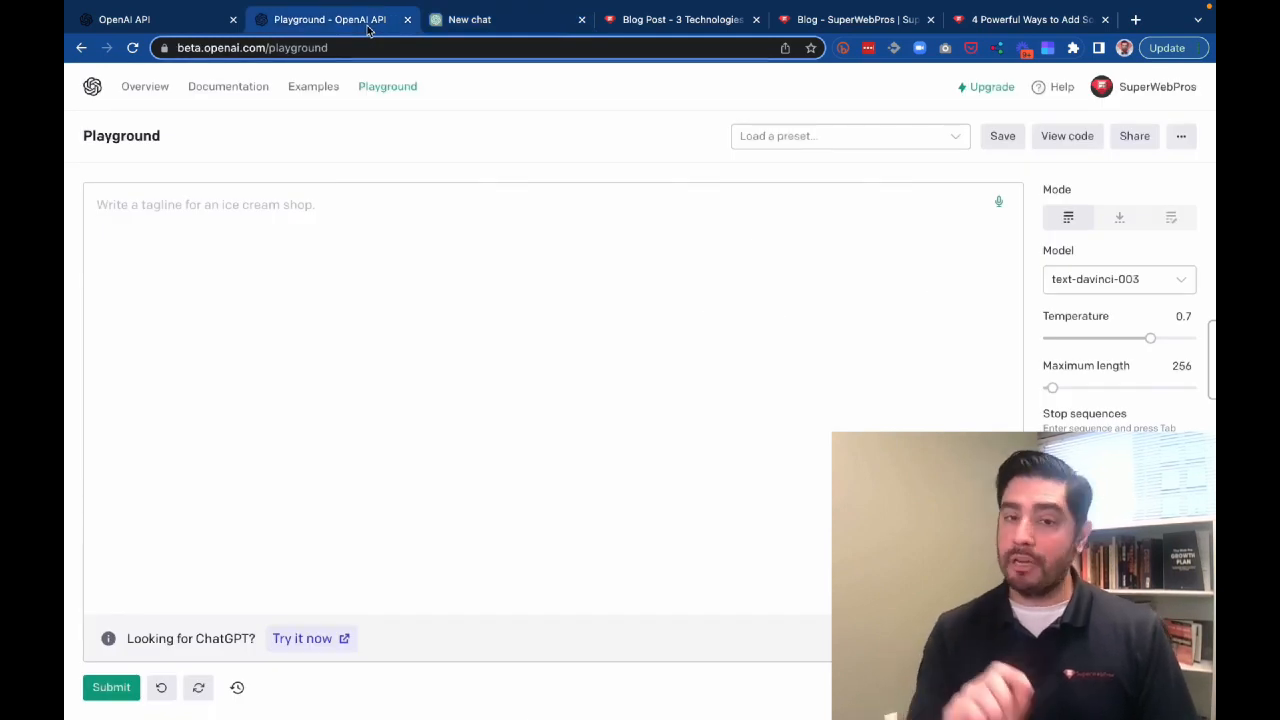
{"action": "left_click", "coordinate": [483, 25]}
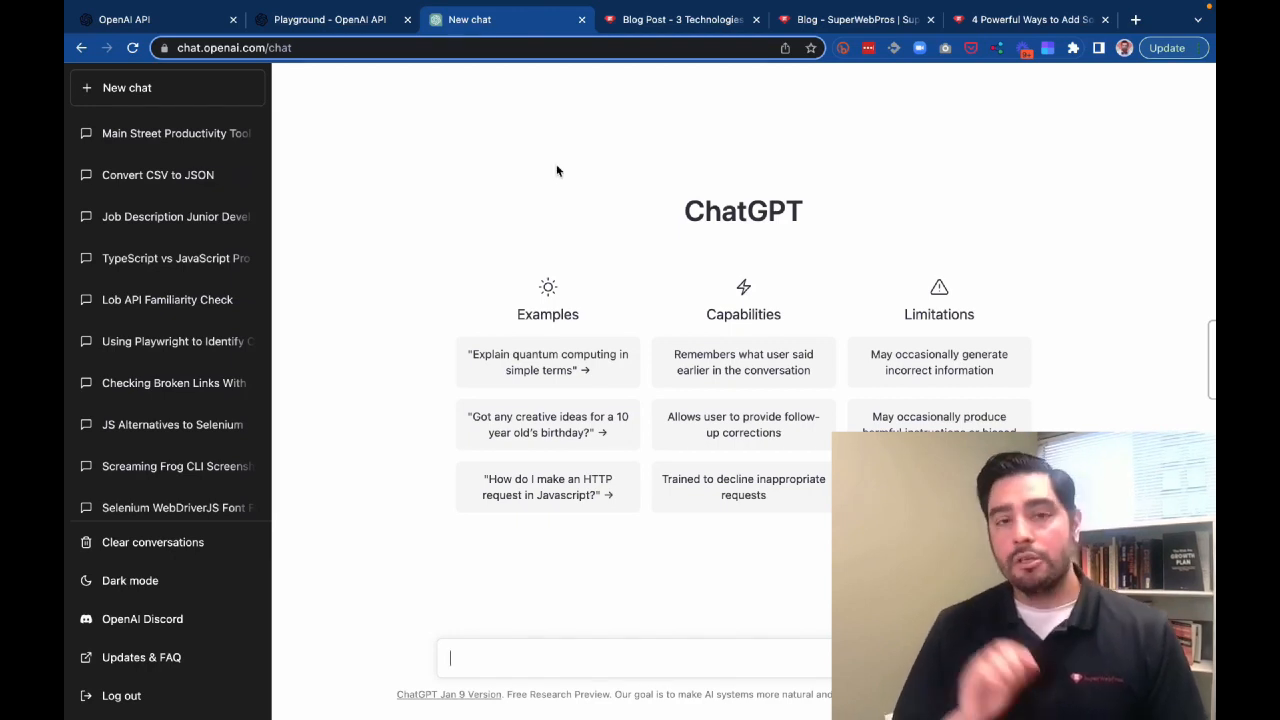
{"action": "left_click", "coordinate": [352, 22]}
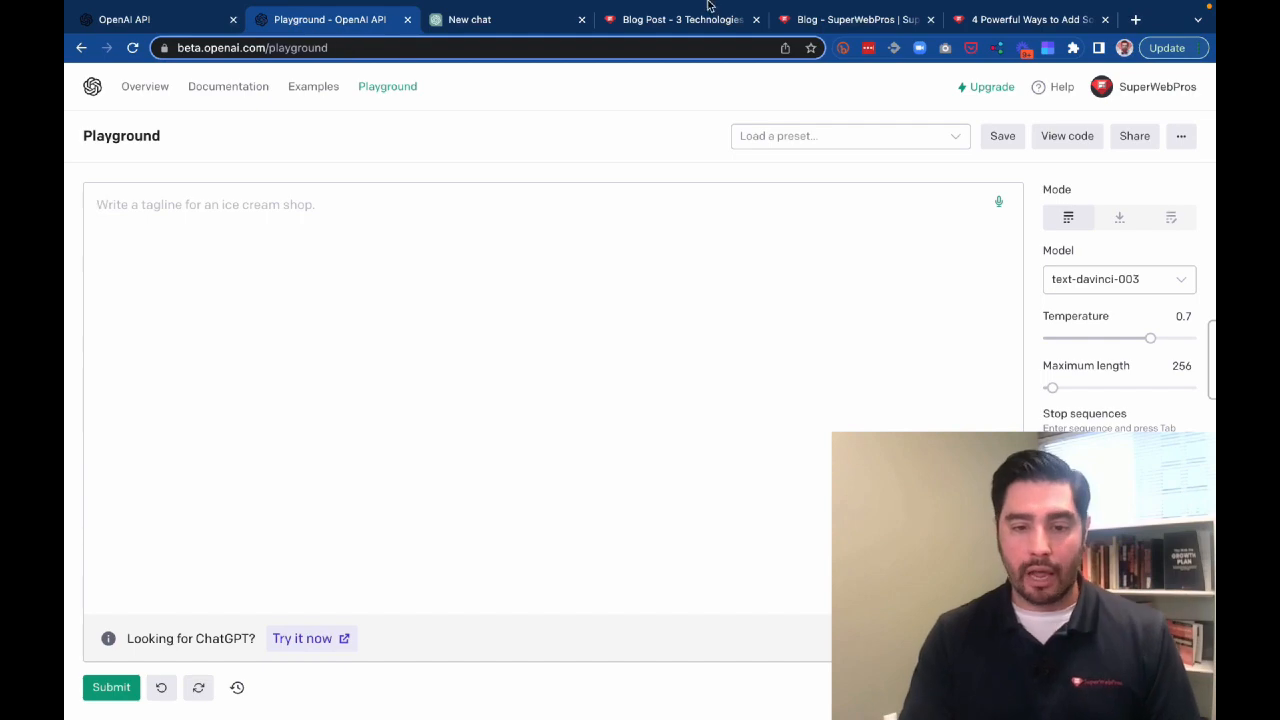
Copy the URL of the SuperWebPros blog post "4 Powerful Ways to Add Social Proof to Your Website"
{"action": "left_click", "coordinate": [683, 20]}
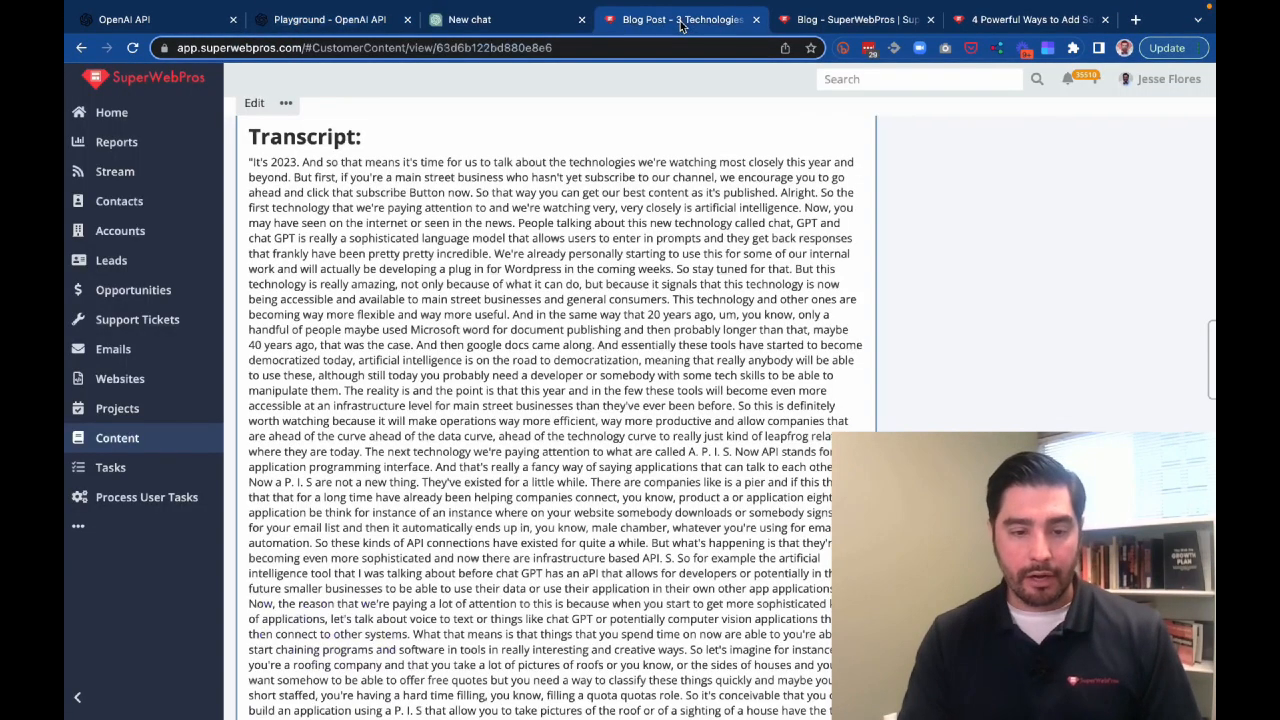
{"action": "left_click", "coordinate": [857, 20]}
{"action": "left_click", "coordinate": [970, 19]}
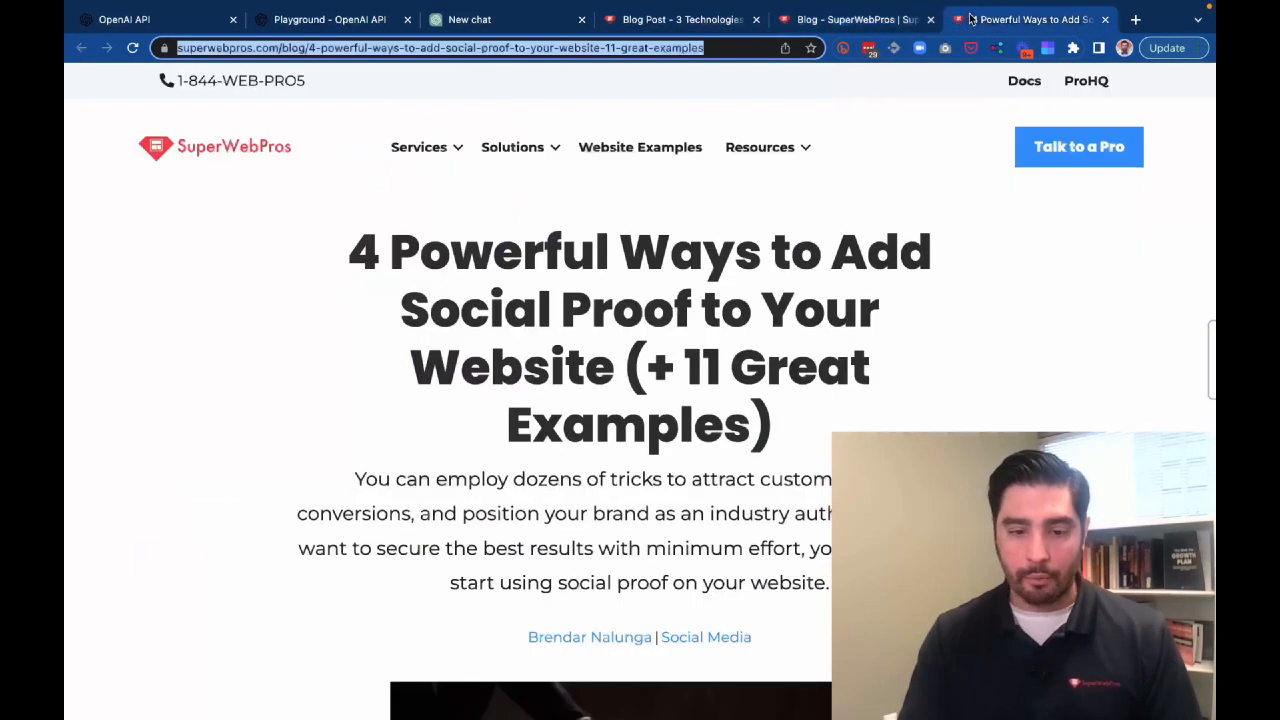
{"action": "left_click", "coordinate": [661, 48]}
{"action": "key", "text": "super+c"}
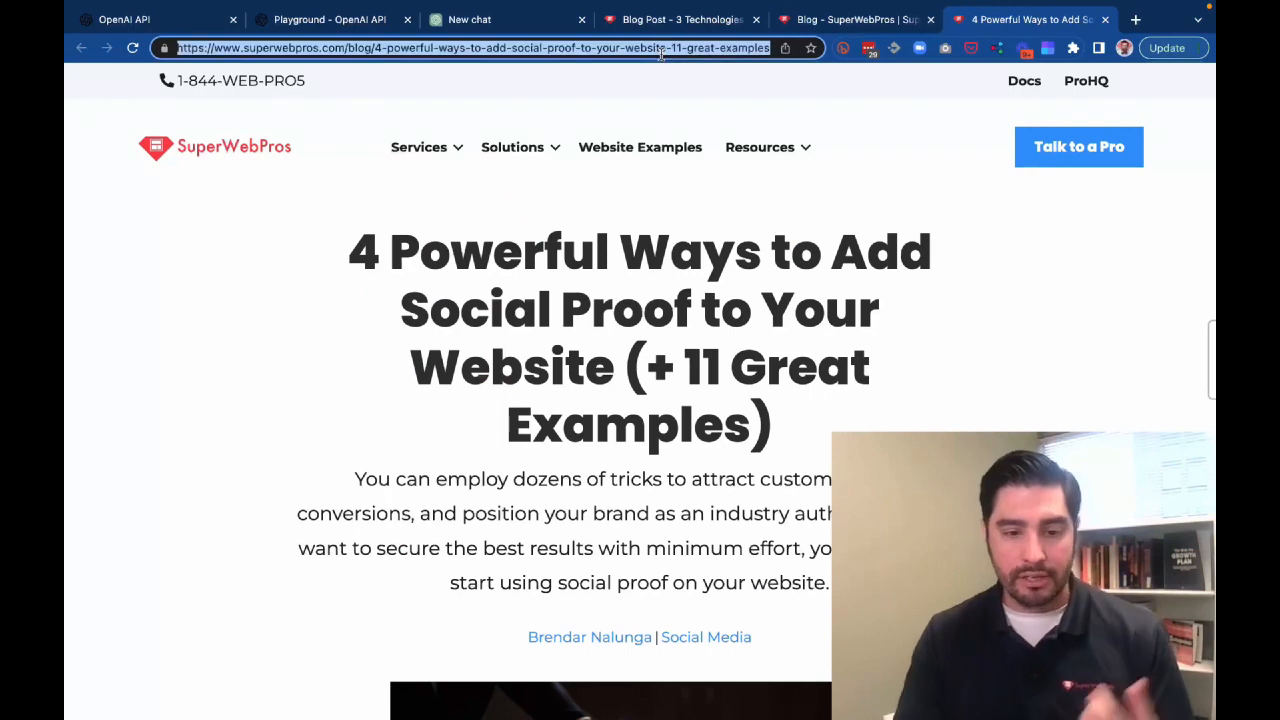
Submit the prompt "Can you please write me a summary of this blog post?" with the copied blog URL in the OpenAI Playground
{"action": "left_click", "coordinate": [365, 20]}
{"action": "left_click", "coordinate": [389, 283]}
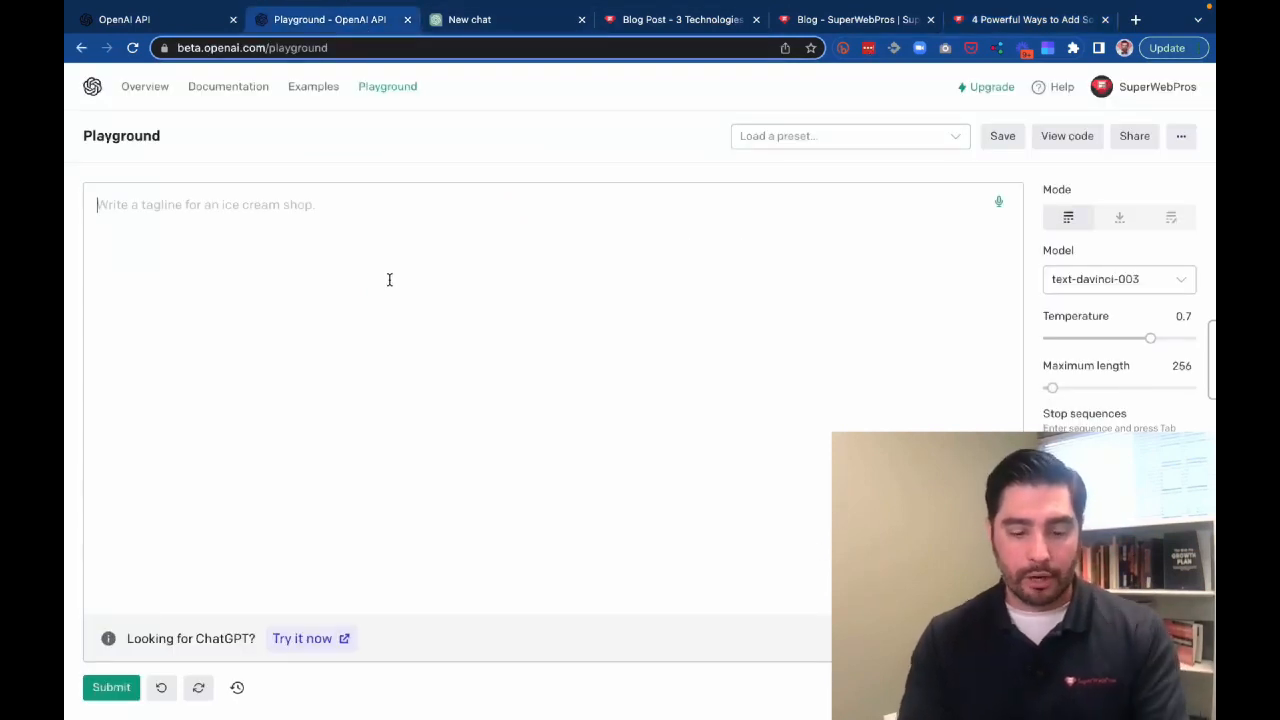
{"action": "type", "text": "Can you pleas"}
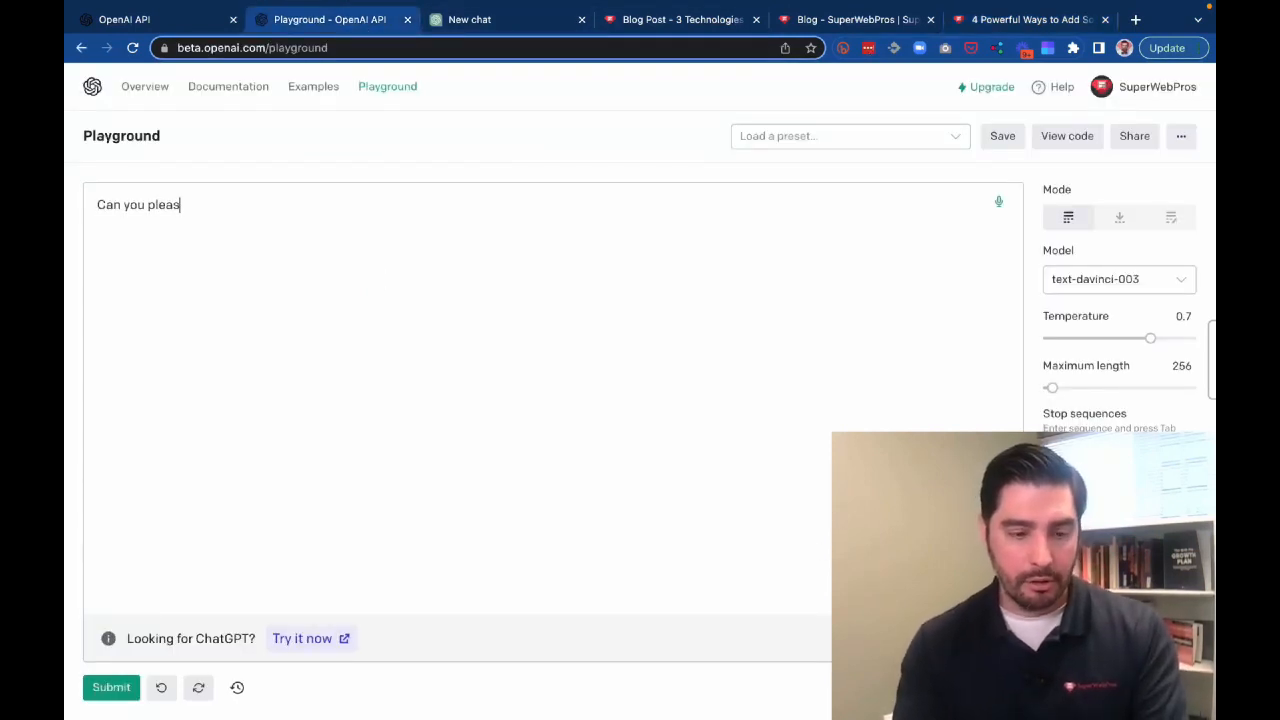
{"action": "type", "text": "e write me a "}
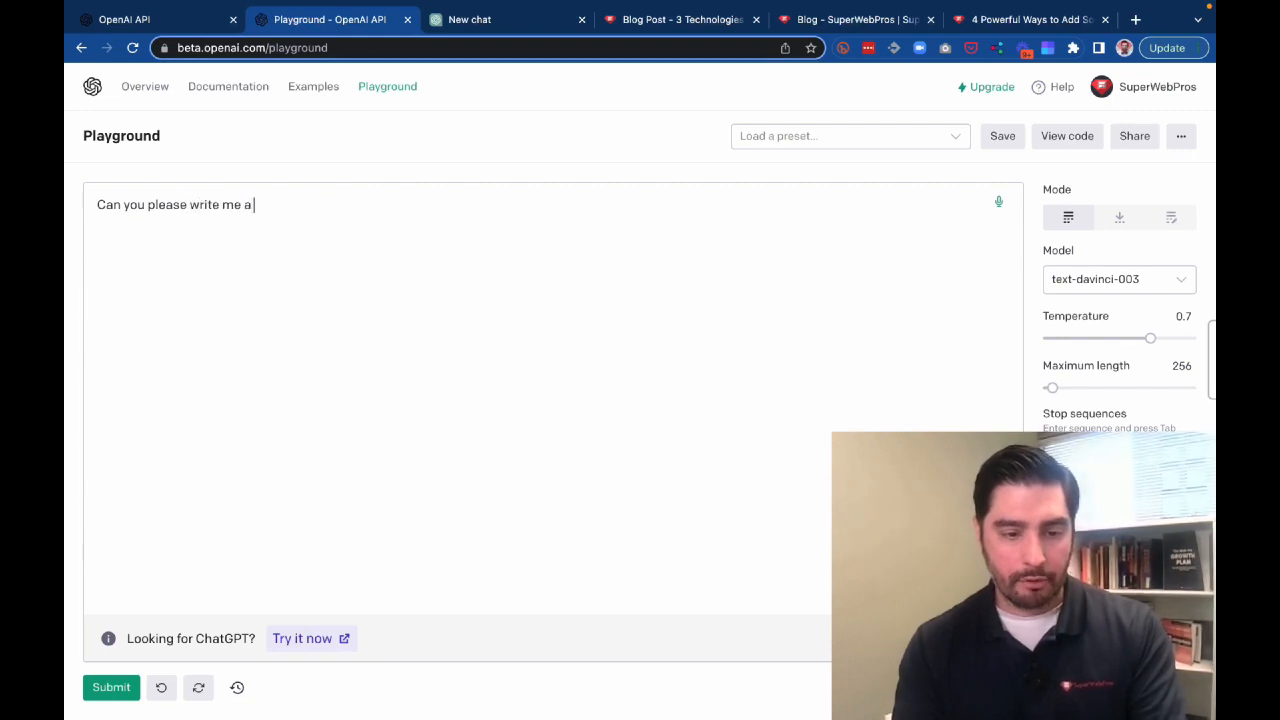
{"action": "type", "text": "summary of this blog post?"}
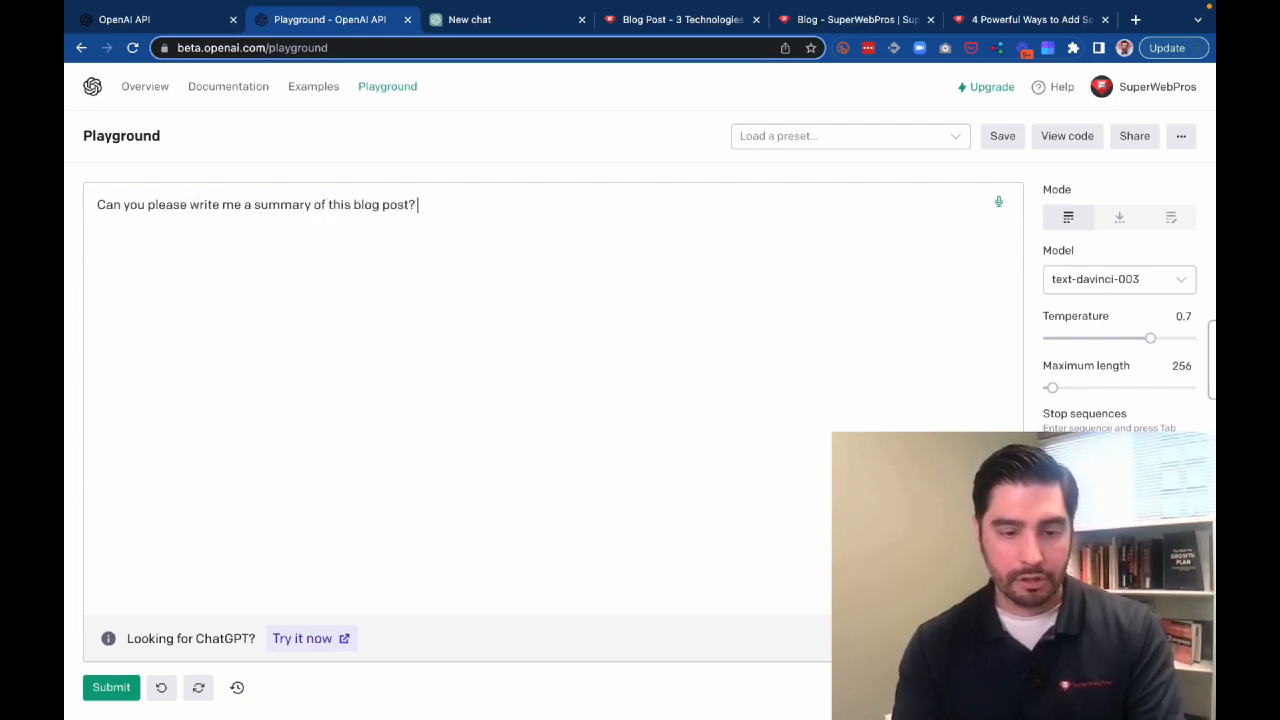
{"action": "key", "text": "super+v"}
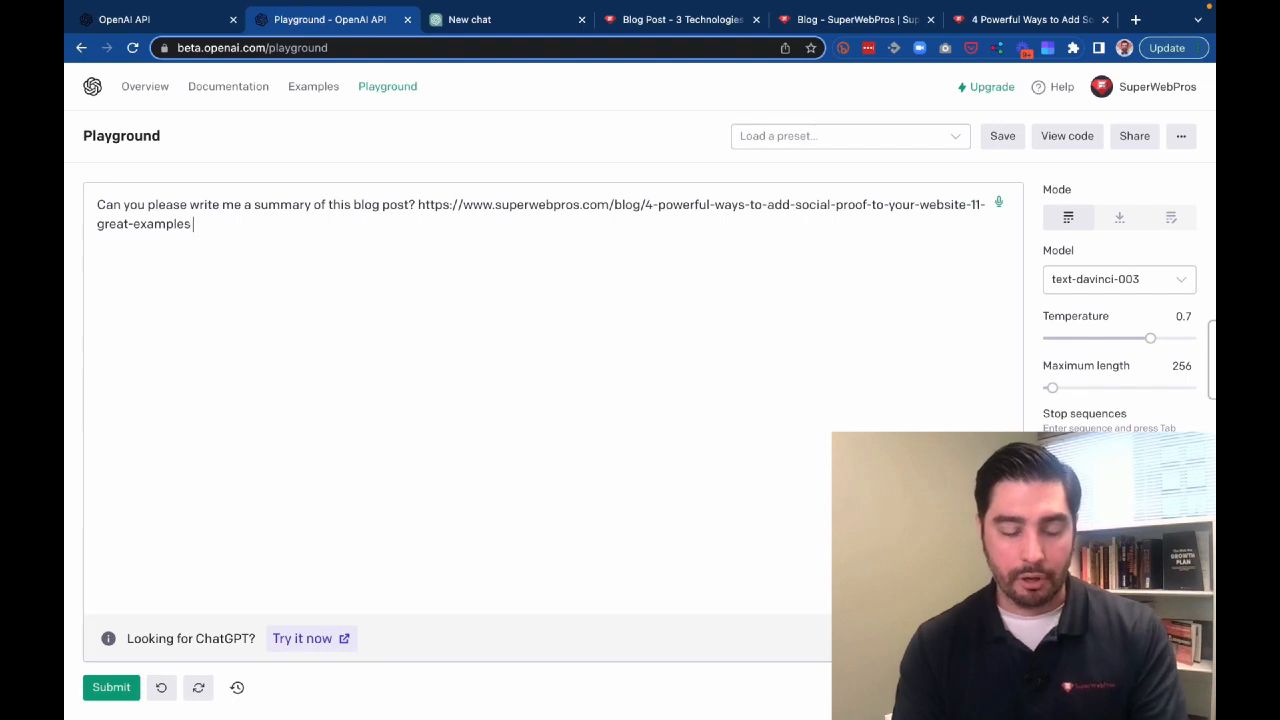
{"action": "key", "text": "Return"}
{"action": "key", "text": "Return"}
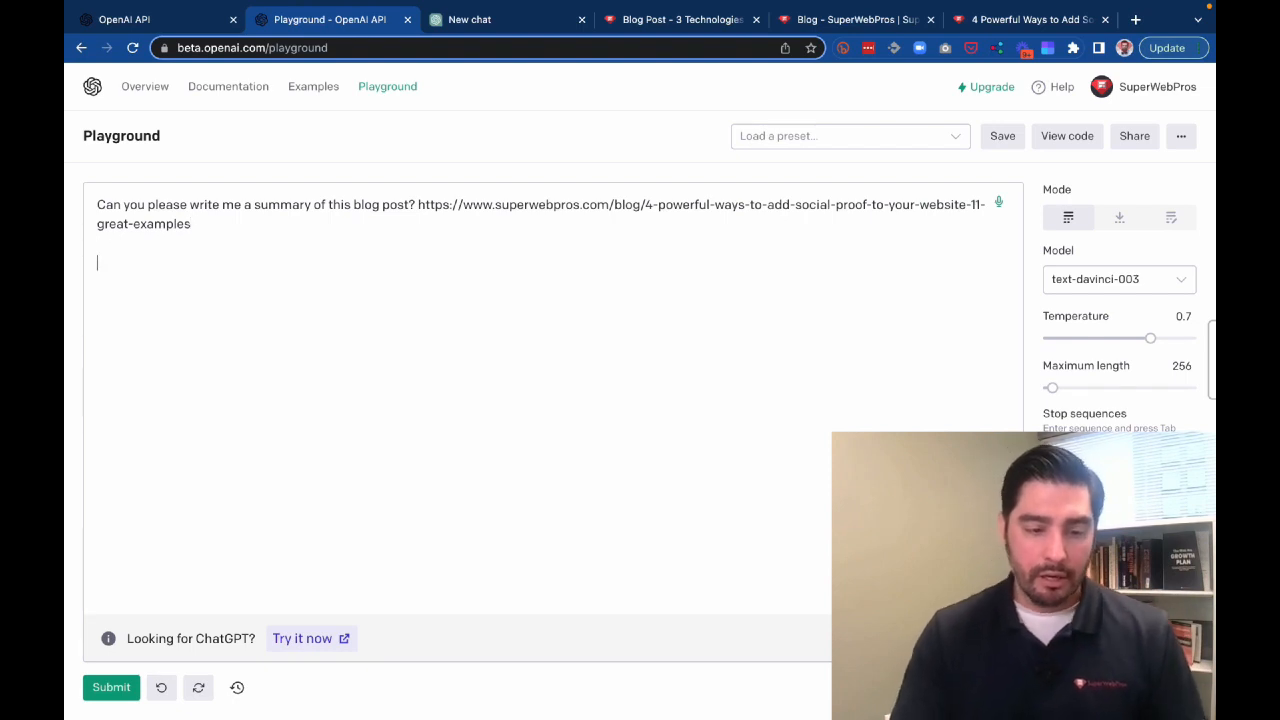
{"action": "left_click", "coordinate": [104, 688]}
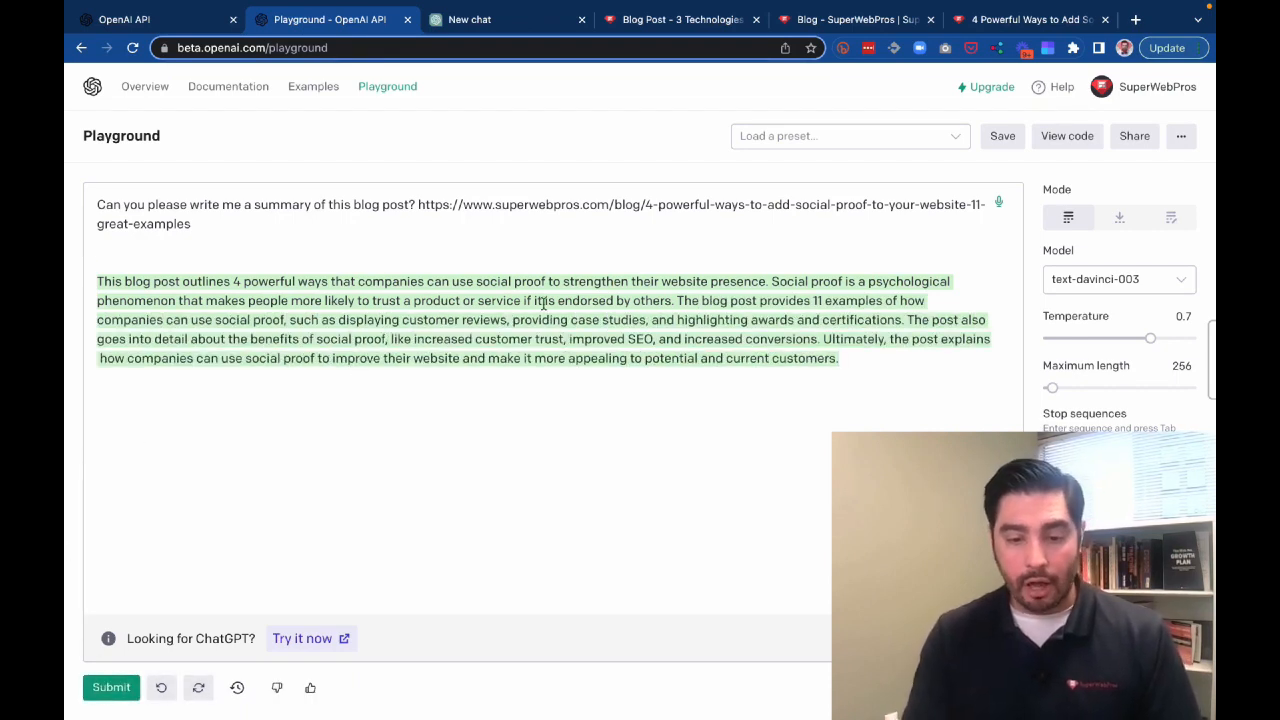
Copy the summary prompt with its URL from the Playground and send it as a message in ChatGPT
{"action": "left_click", "coordinate": [191, 226]}
{"action": "key", "text": "shift+super+Left"}
{"action": "key", "text": "shift+super+Up"}
{"action": "key", "text": "super+c"}
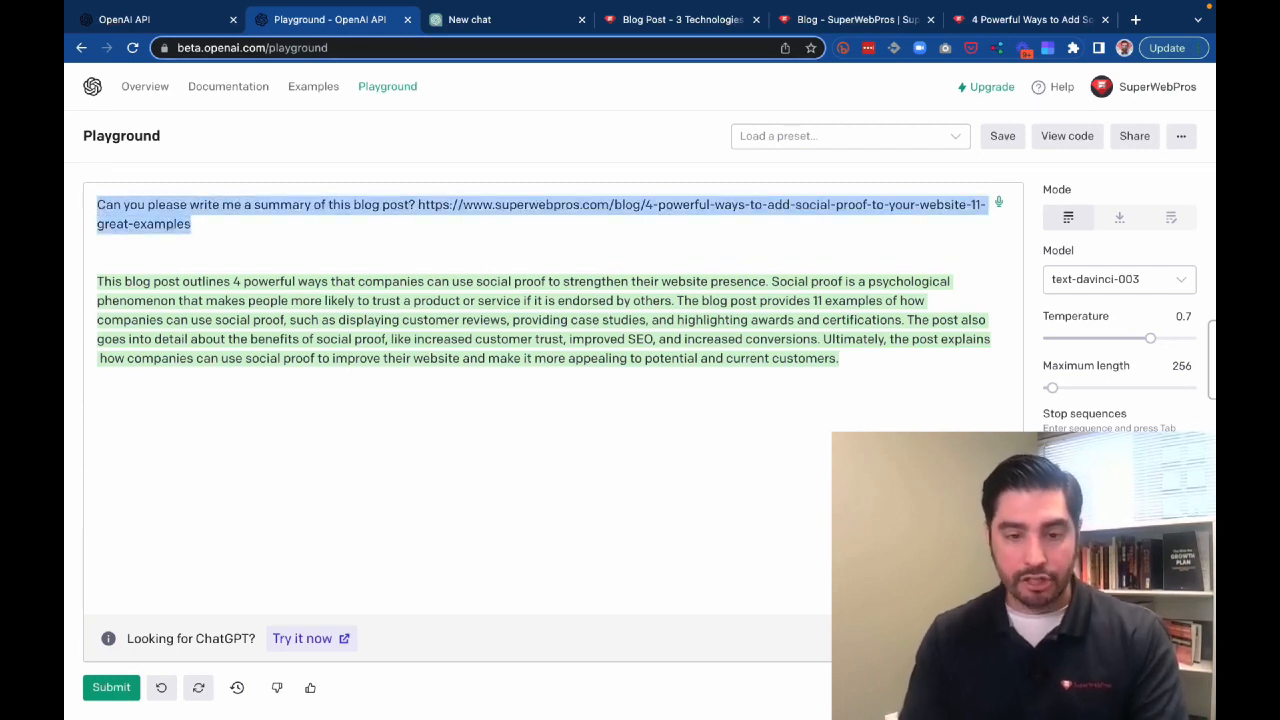
{"action": "left_click", "coordinate": [462, 22]}
{"action": "left_click", "coordinate": [481, 655]}
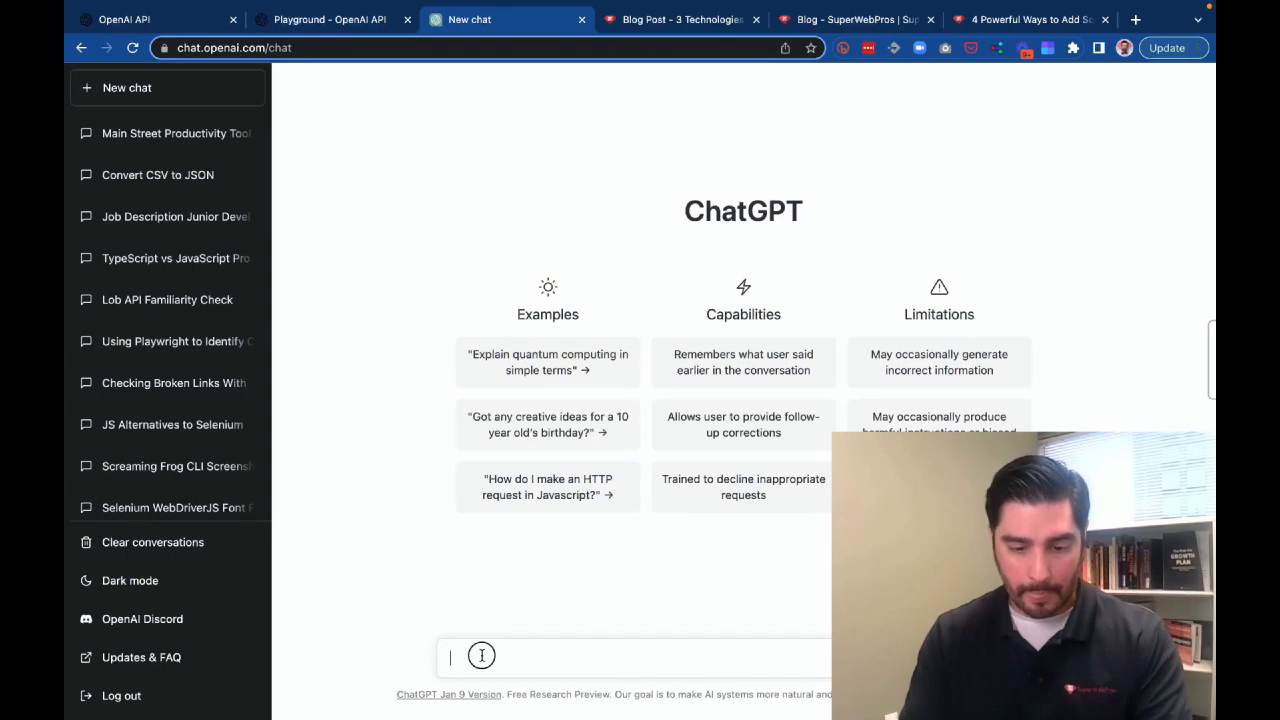
{"action": "key", "text": "super+v"}
{"action": "key", "text": "Return"}
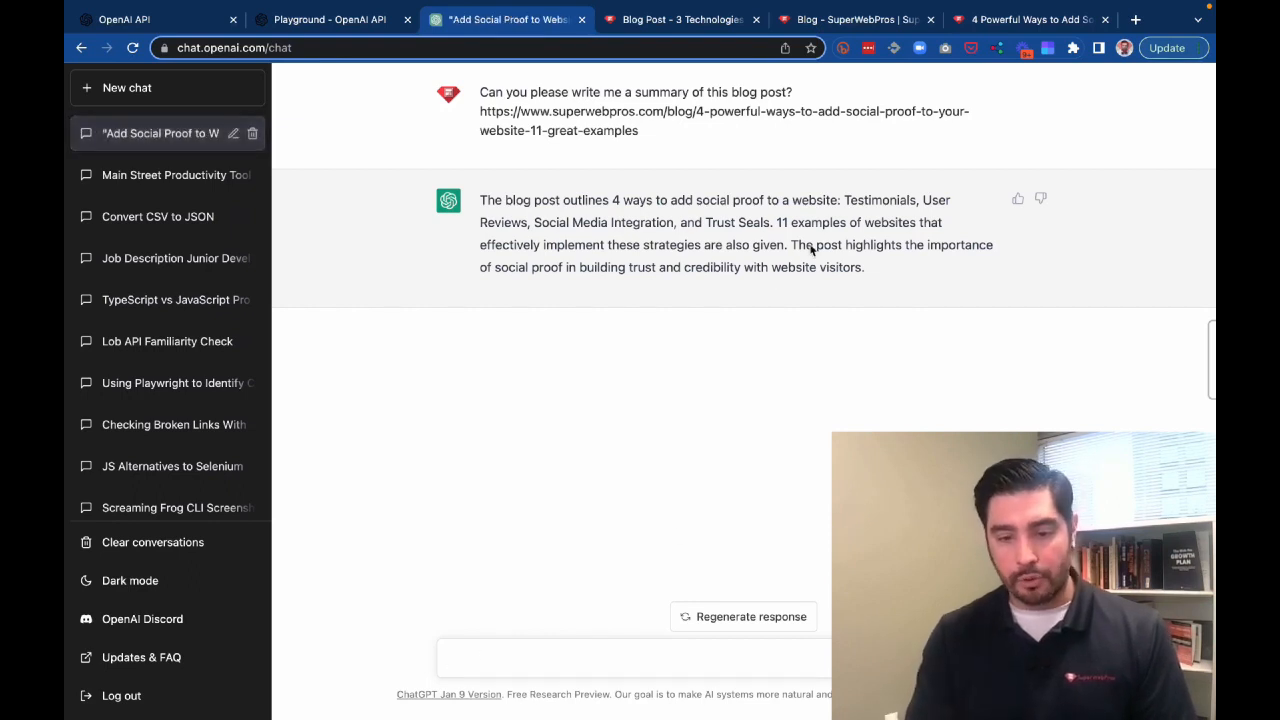
Compare the blog post summaries generated by the Playground and ChatGPT
{"action": "left_click", "coordinate": [330, 19]}
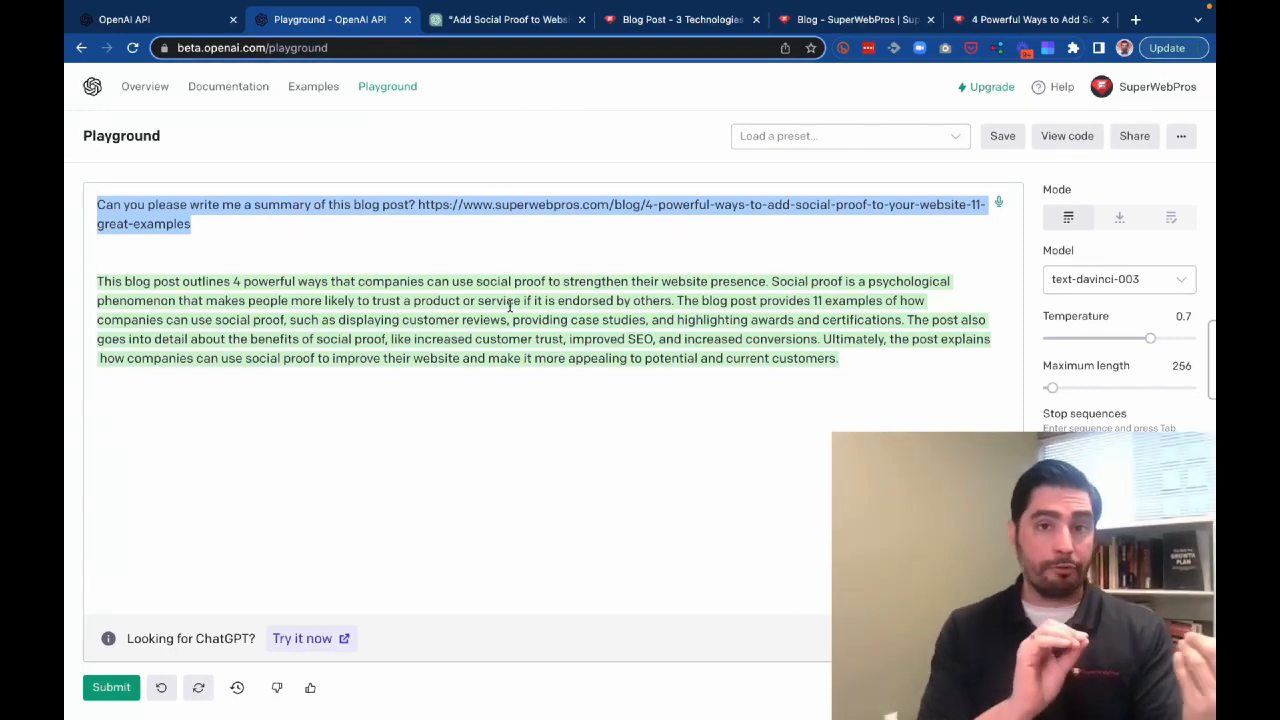
{"action": "left_click", "coordinate": [550, 22]}
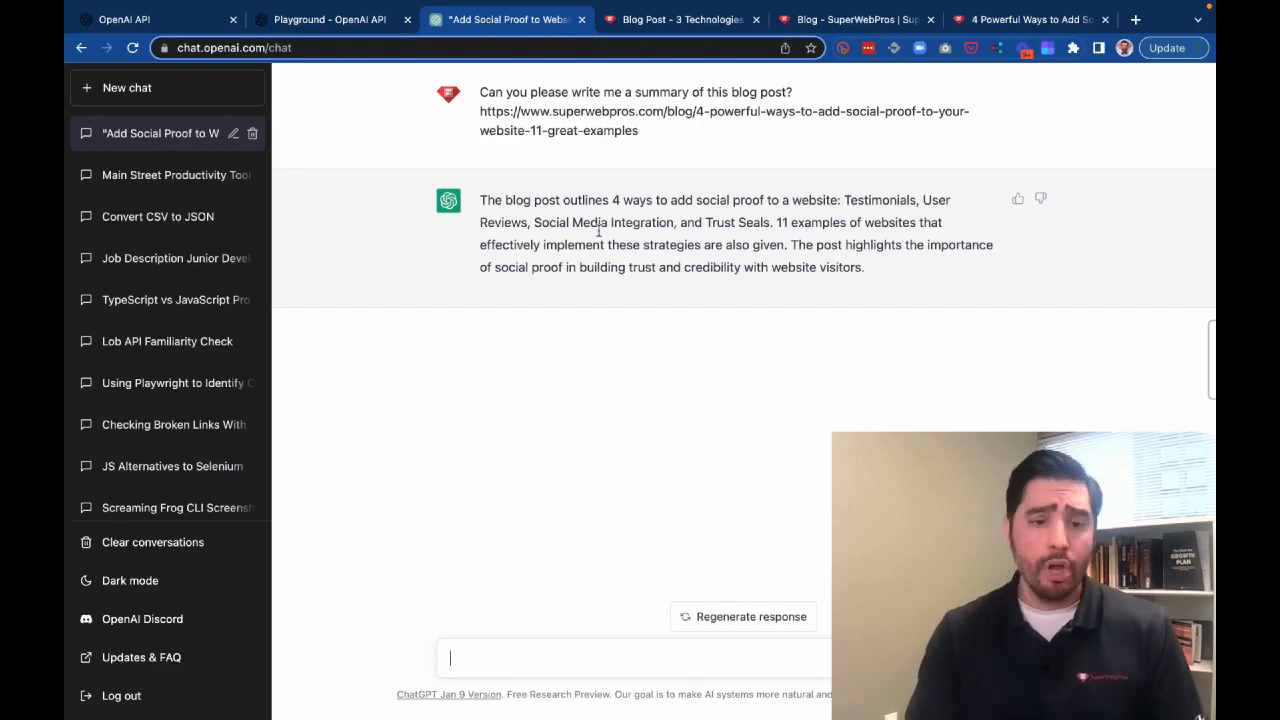
{"action": "left_click", "coordinate": [355, 22]}
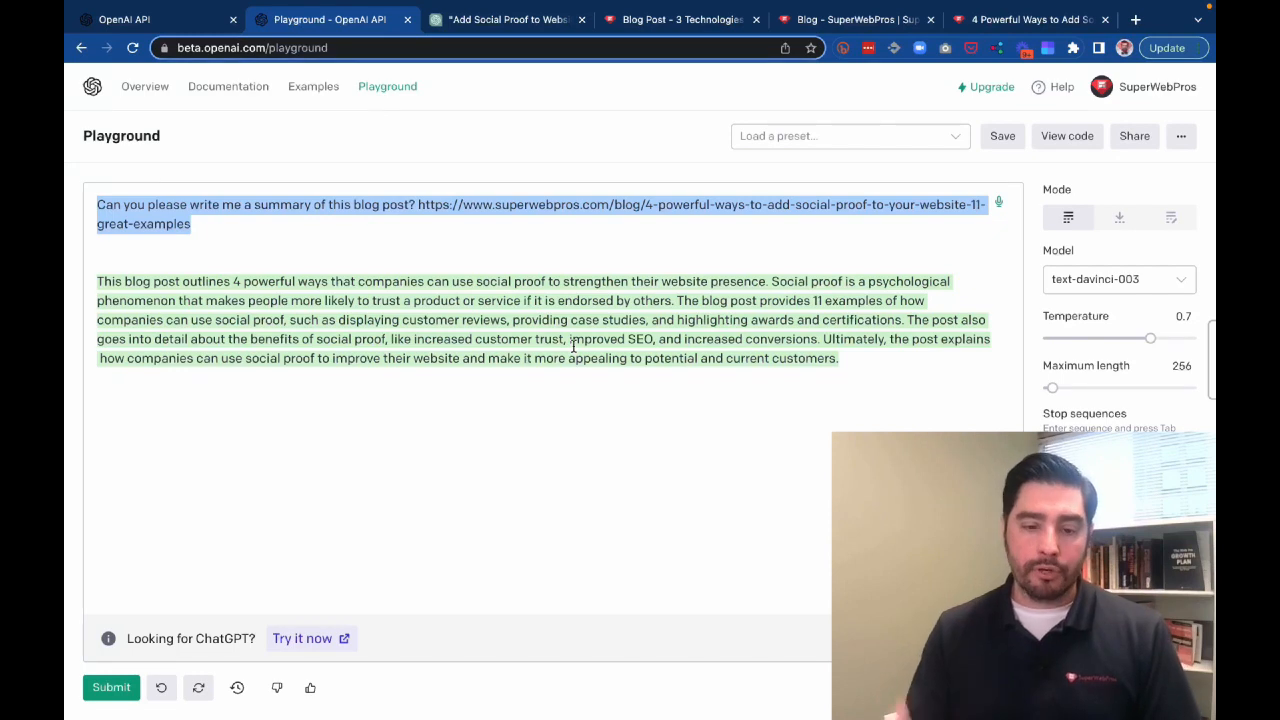
Add two line breaks after the generated summary in the Playground
{"action": "left_click", "coordinate": [887, 370]}
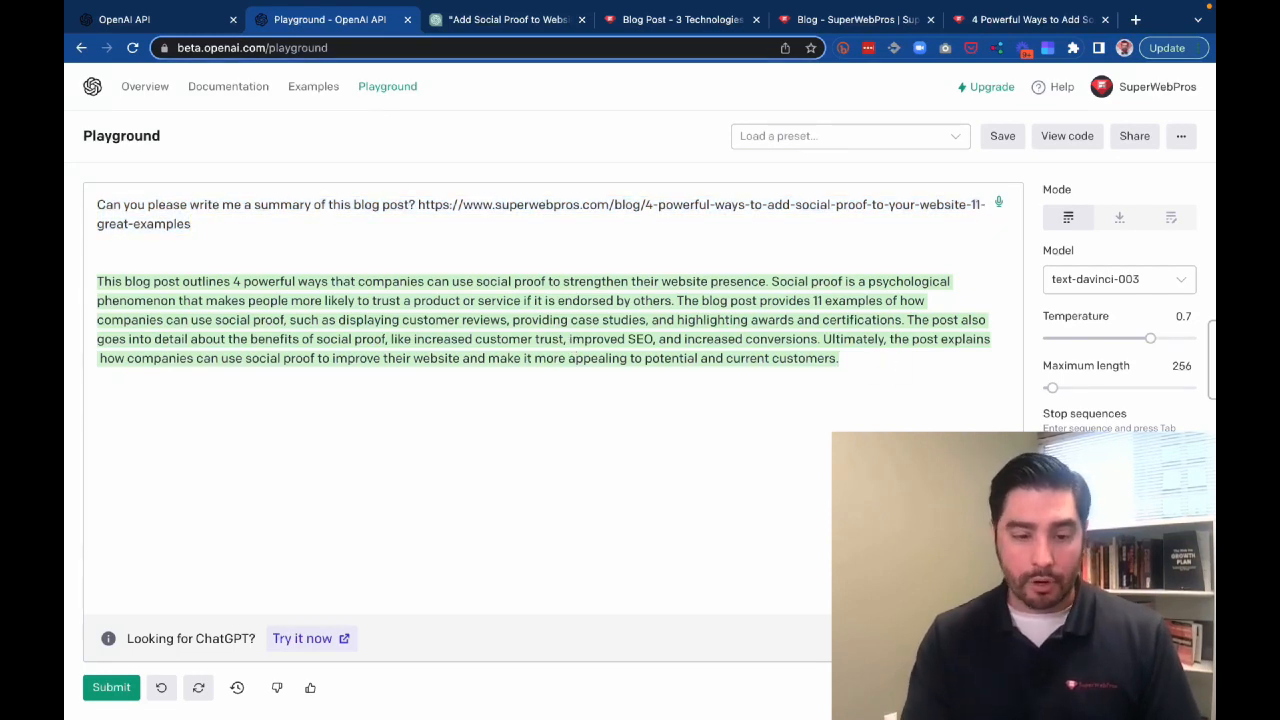
{"action": "key", "text": "Return"}
{"action": "key", "text": "Return"}
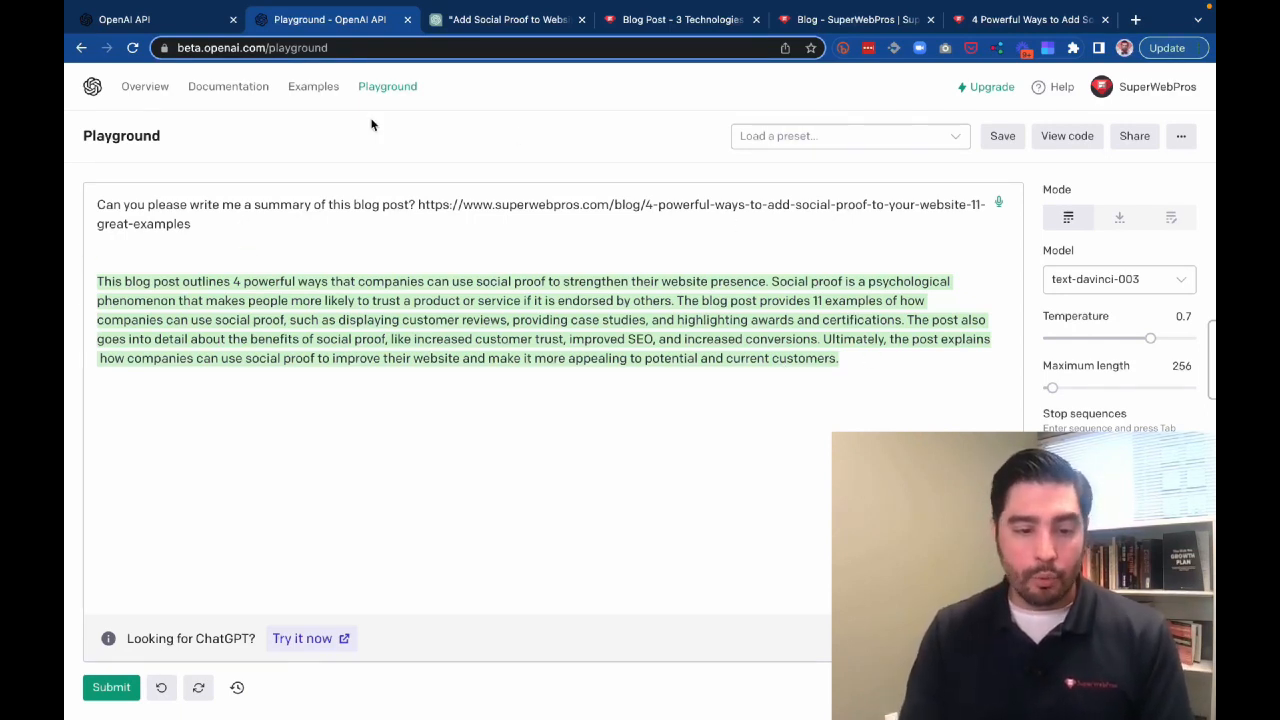
Replace the summary prompt and its URL above the generated text with "Can you please write me a meta description for this article?"
{"action": "left_click", "coordinate": [234, 238]}
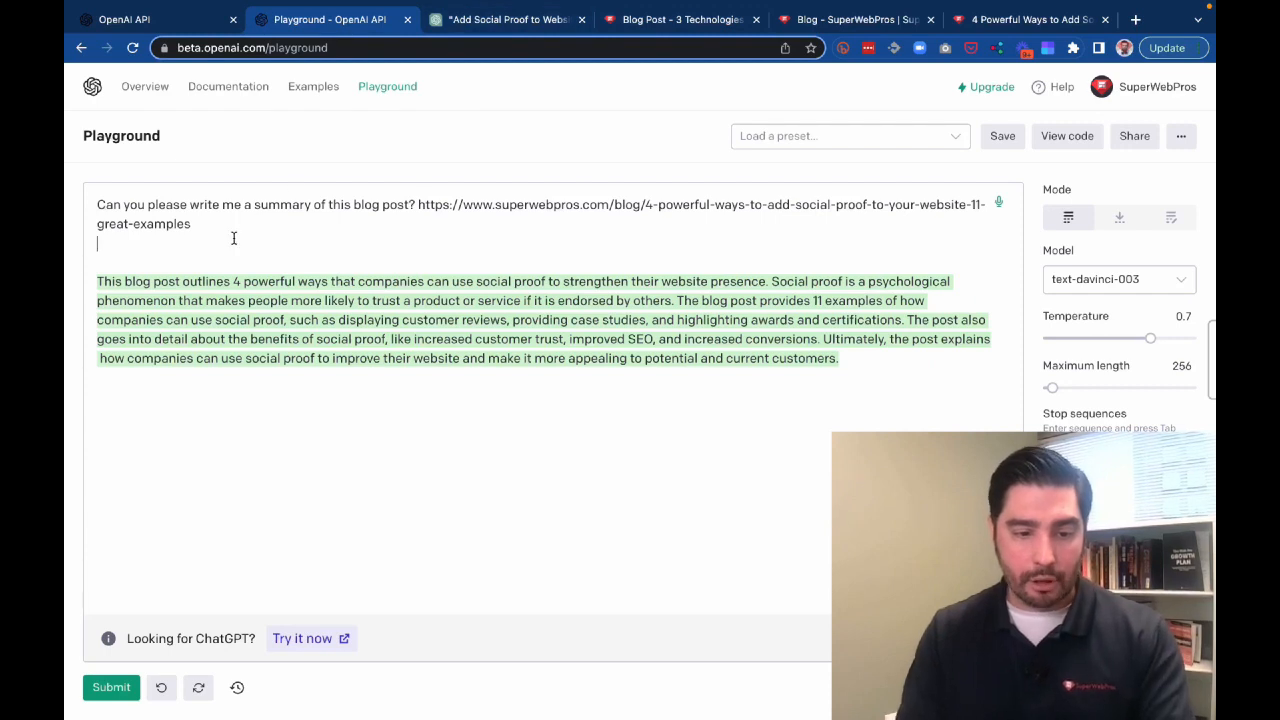
{"action": "key", "text": "Up"}
{"action": "key", "text": "shift+Down"}
{"action": "key", "text": "shift+Down"}
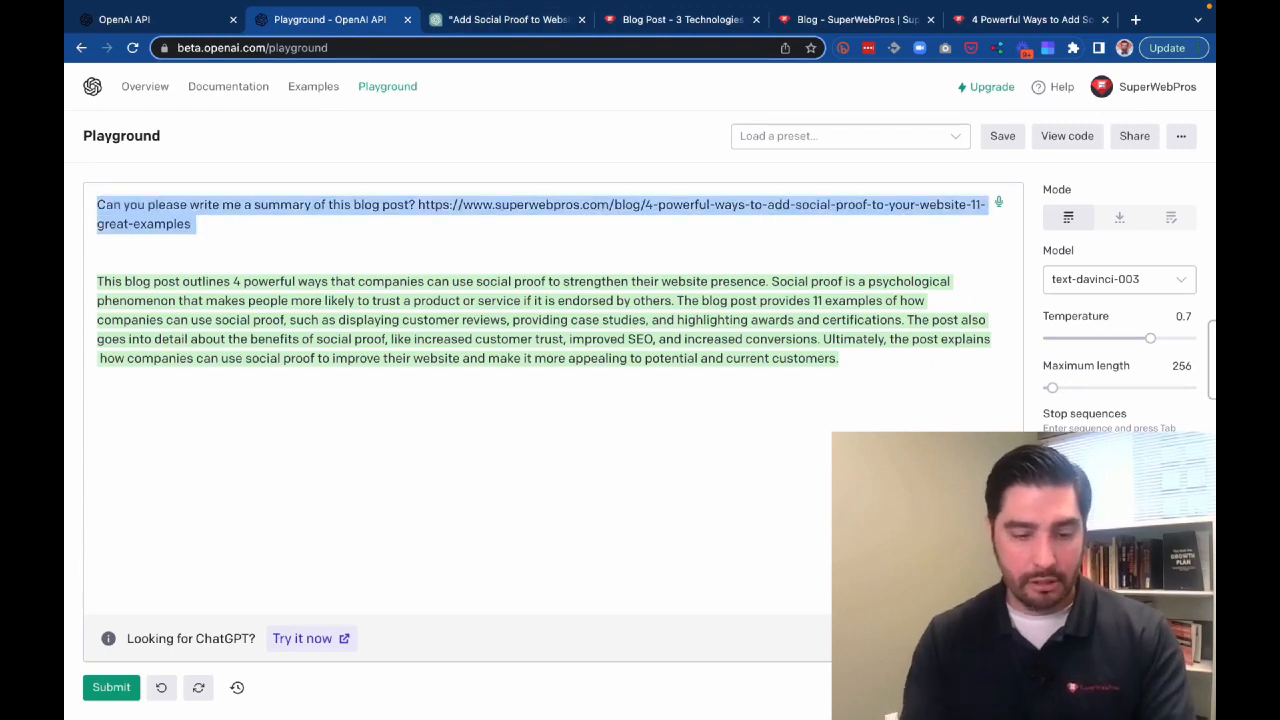
{"action": "type", "text": "Can you please wr"}
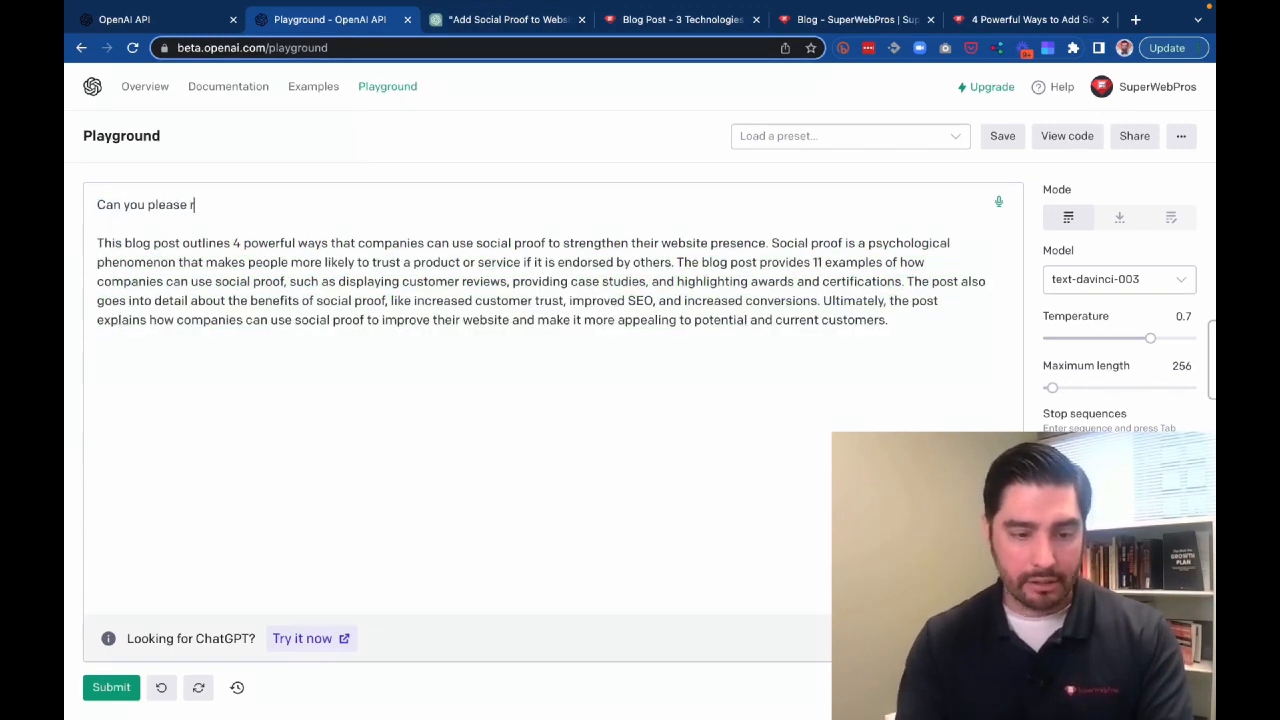
{"action": "type", "text": "ite me a "}
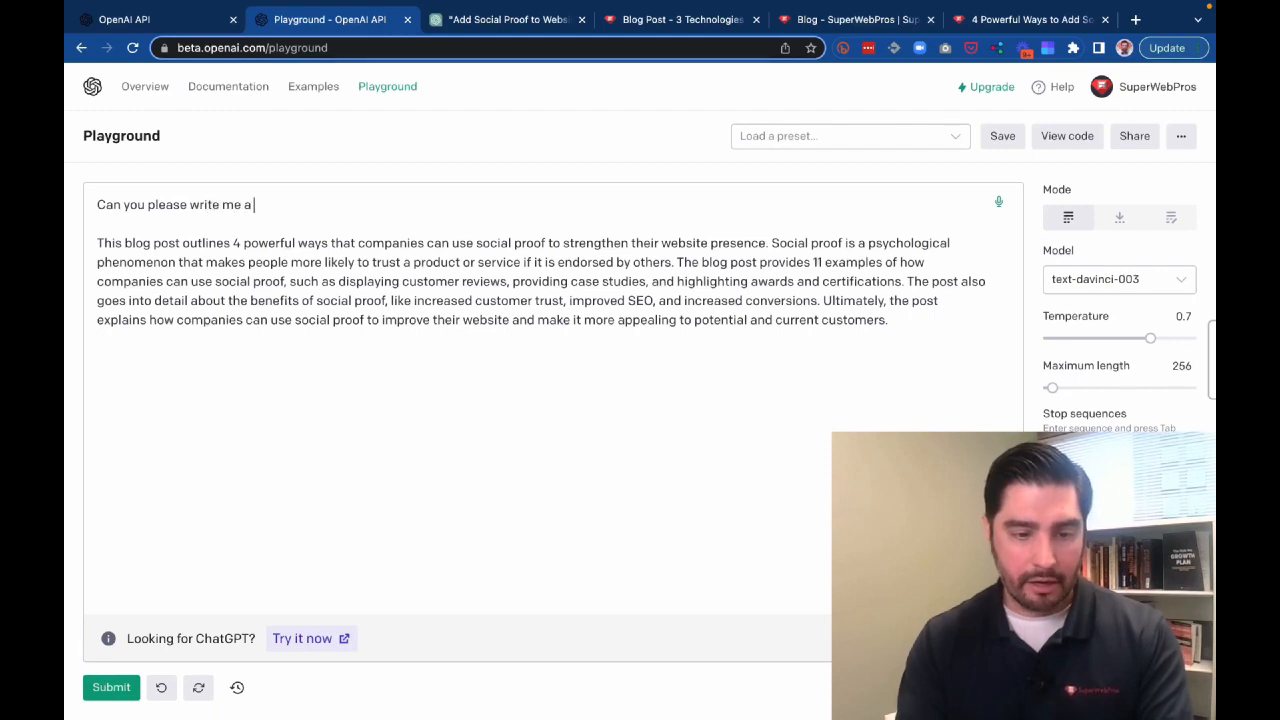
{"action": "type", "text": "meta description"}
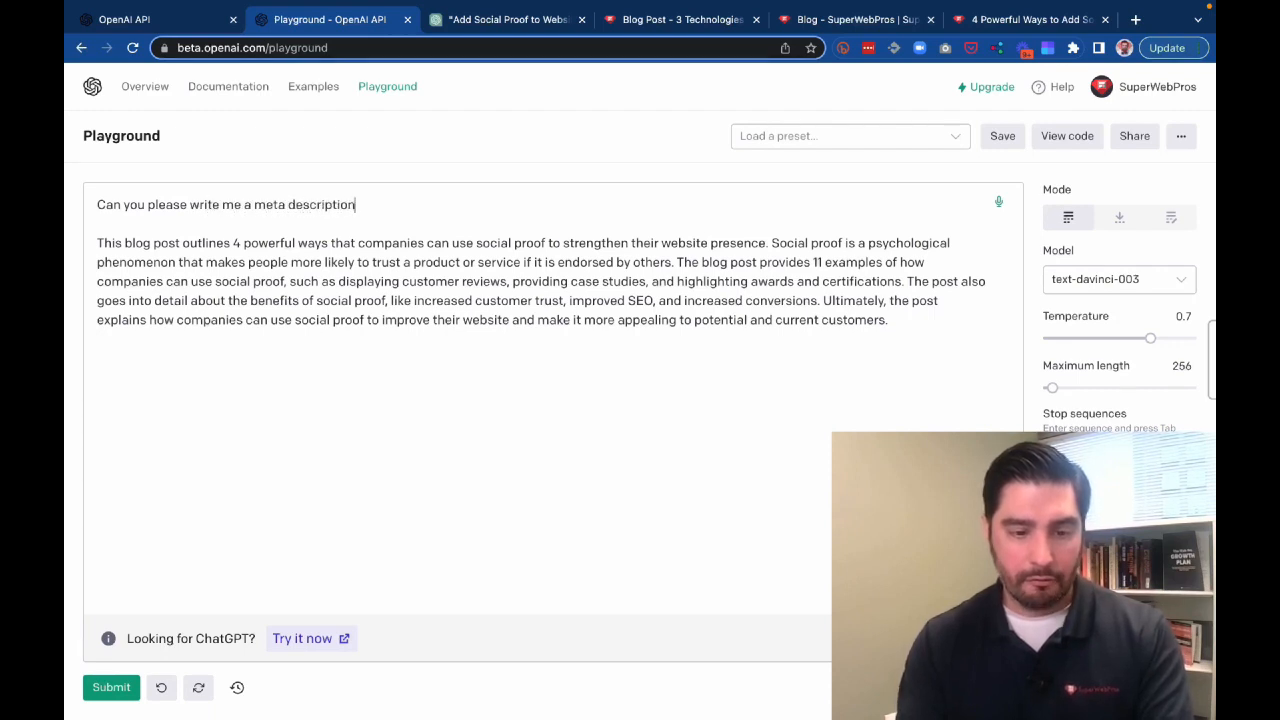
{"action": "type", "text": " for this arti"}
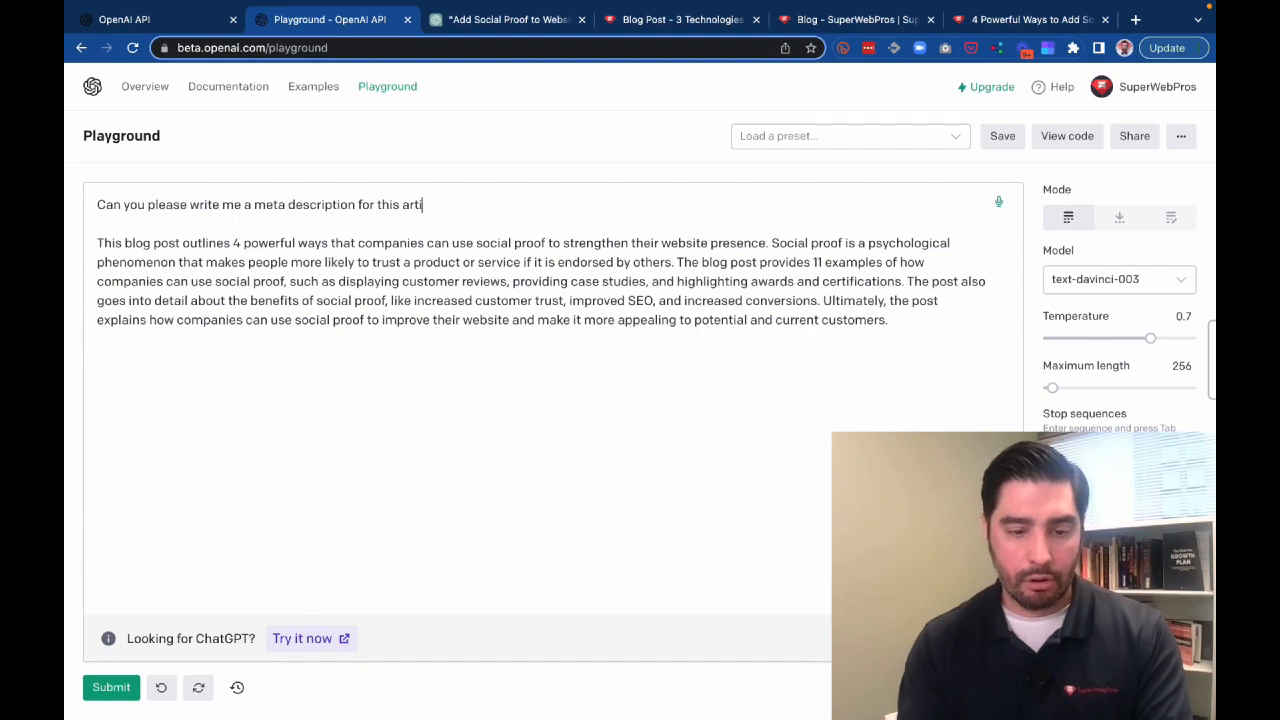
{"action": "type", "text": "cle? It"}
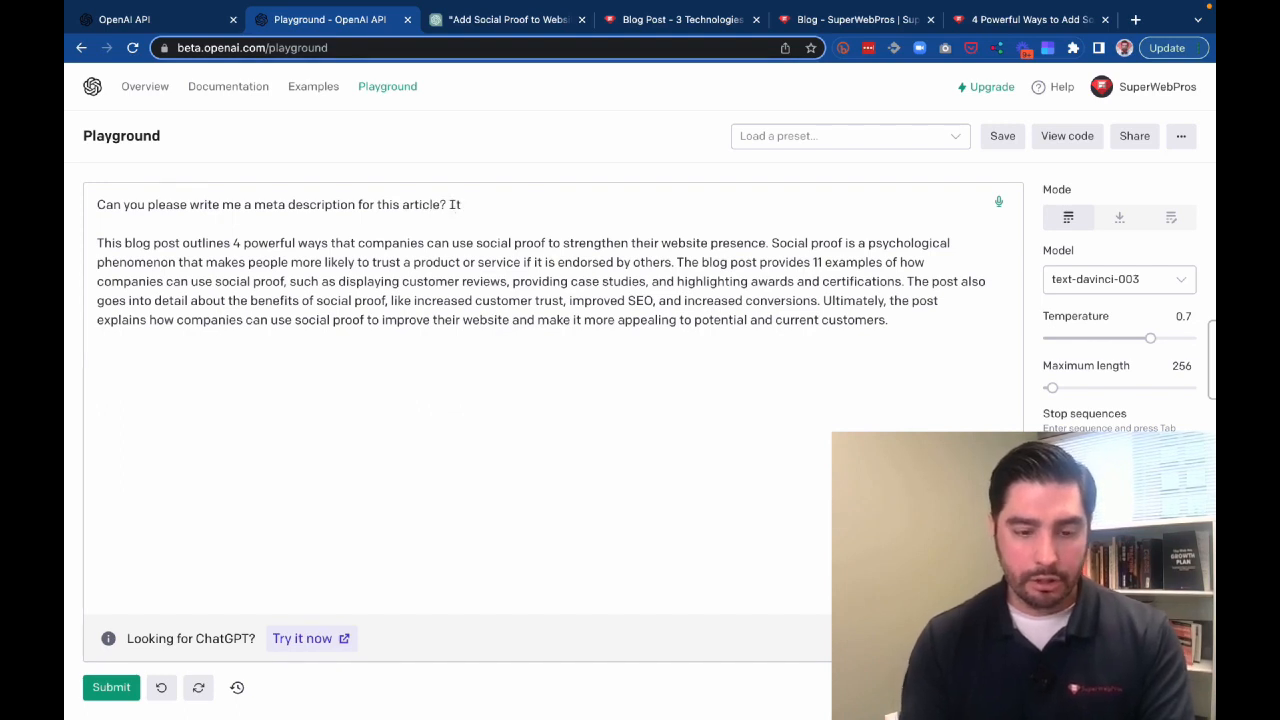
Extend the prompt with "It should be no longer than 200 characters and encourage the reader to click to read more. Here is the text:"
{"action": "type", "text": " should be no longe"}
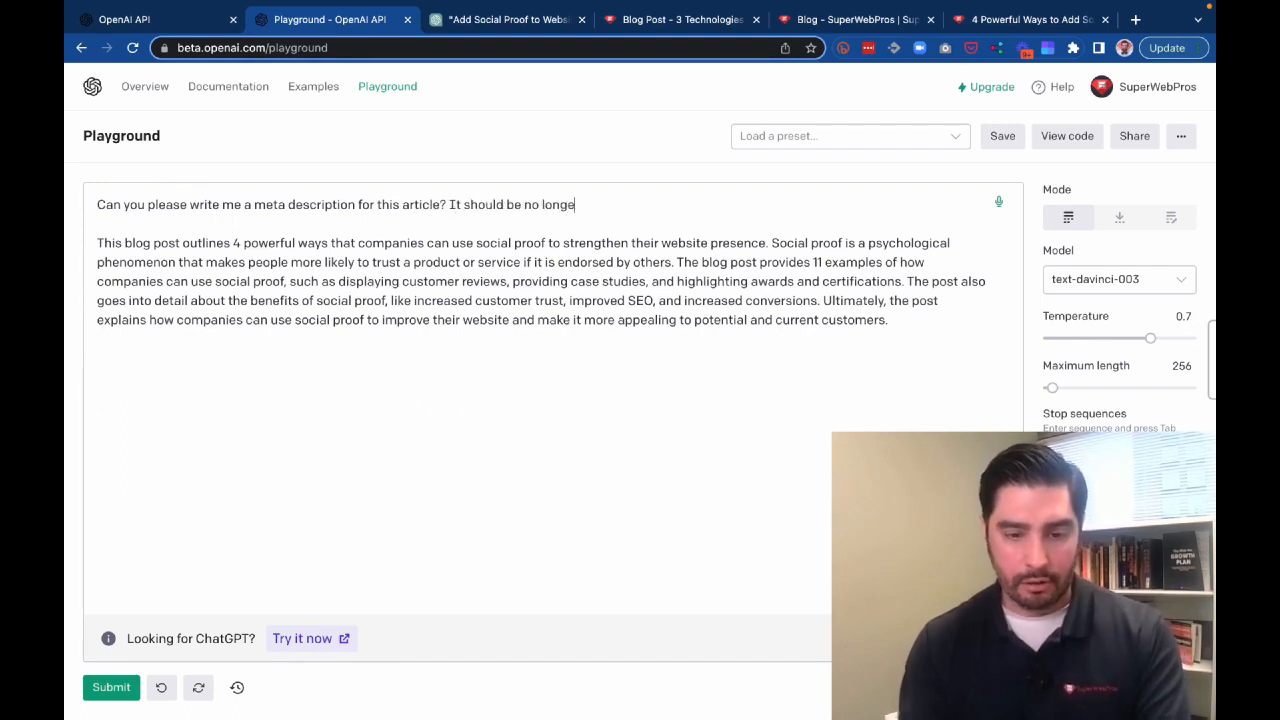
{"action": "type", "text": "r than 2"}
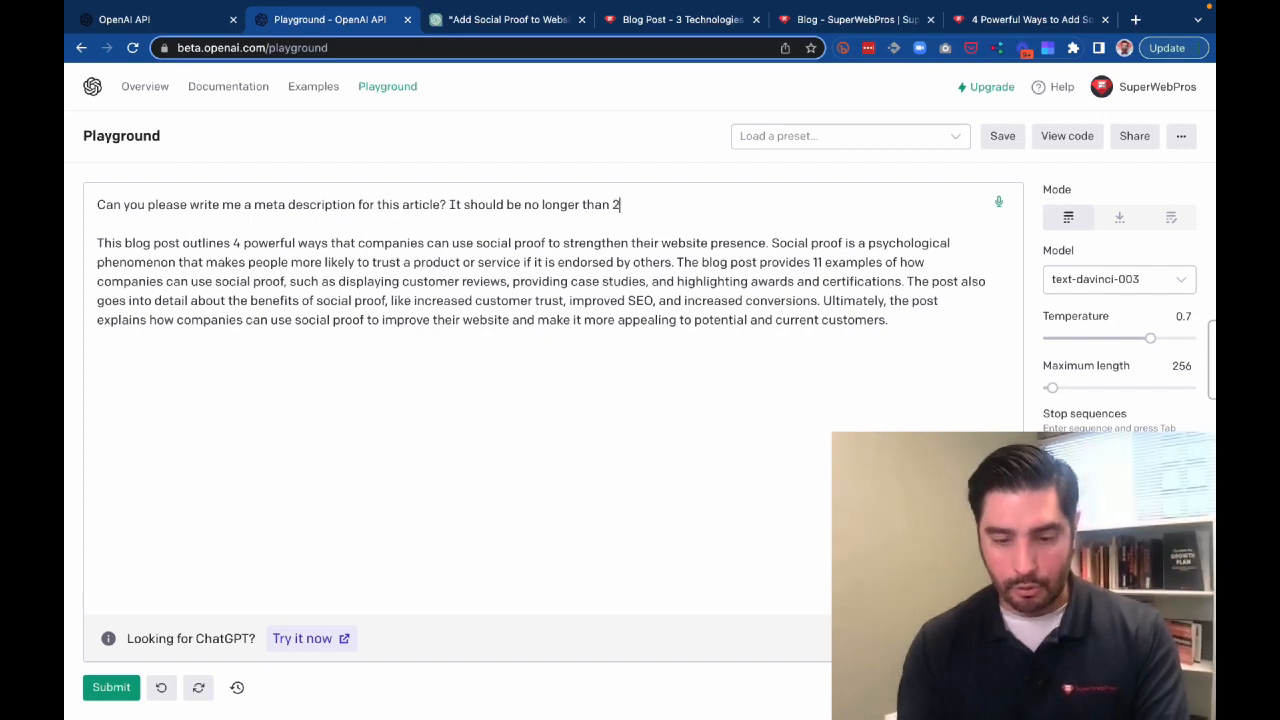
{"action": "type", "text": "00 characters"}
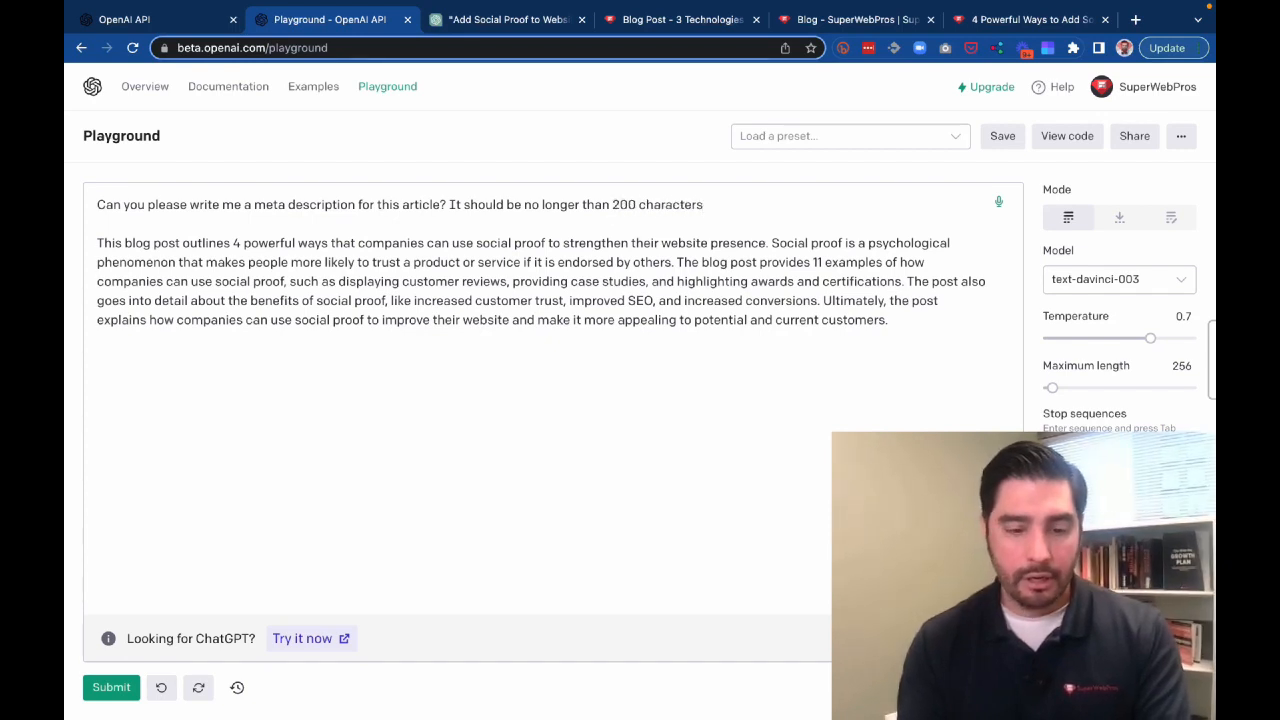
{"action": "type", "text": " and encourag"}
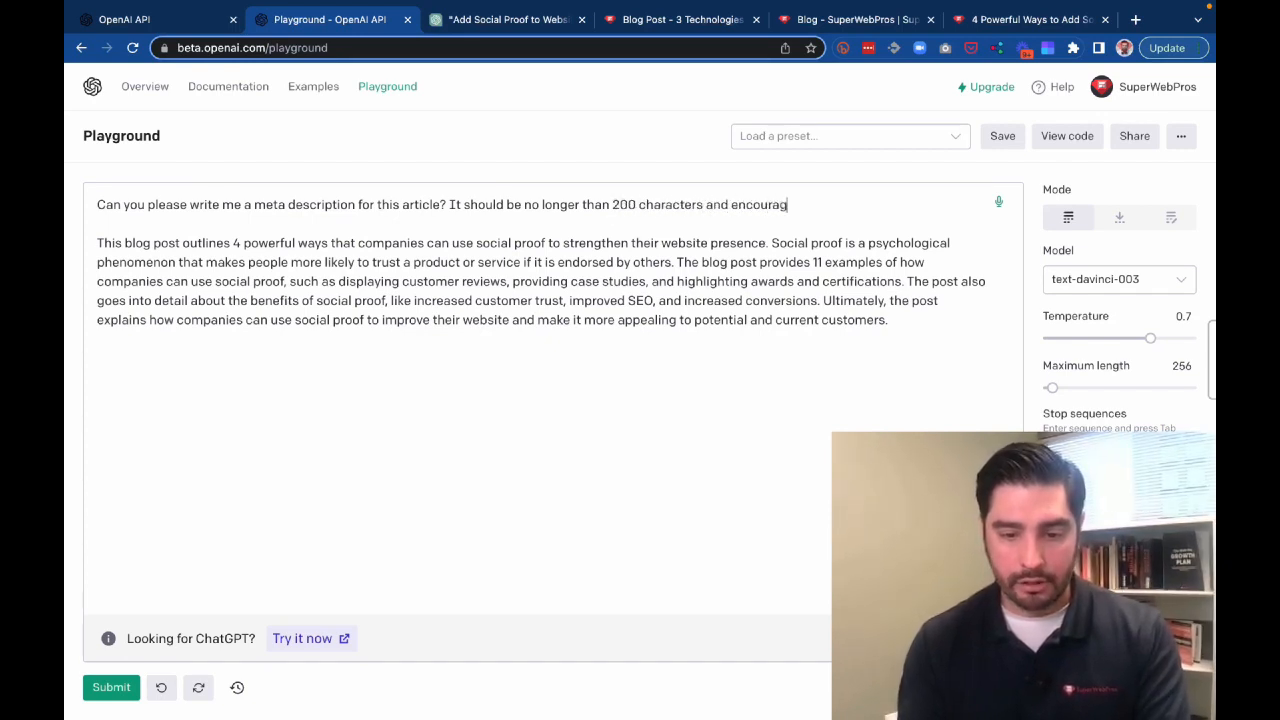
{"action": "type", "text": "e the reader to click to "}
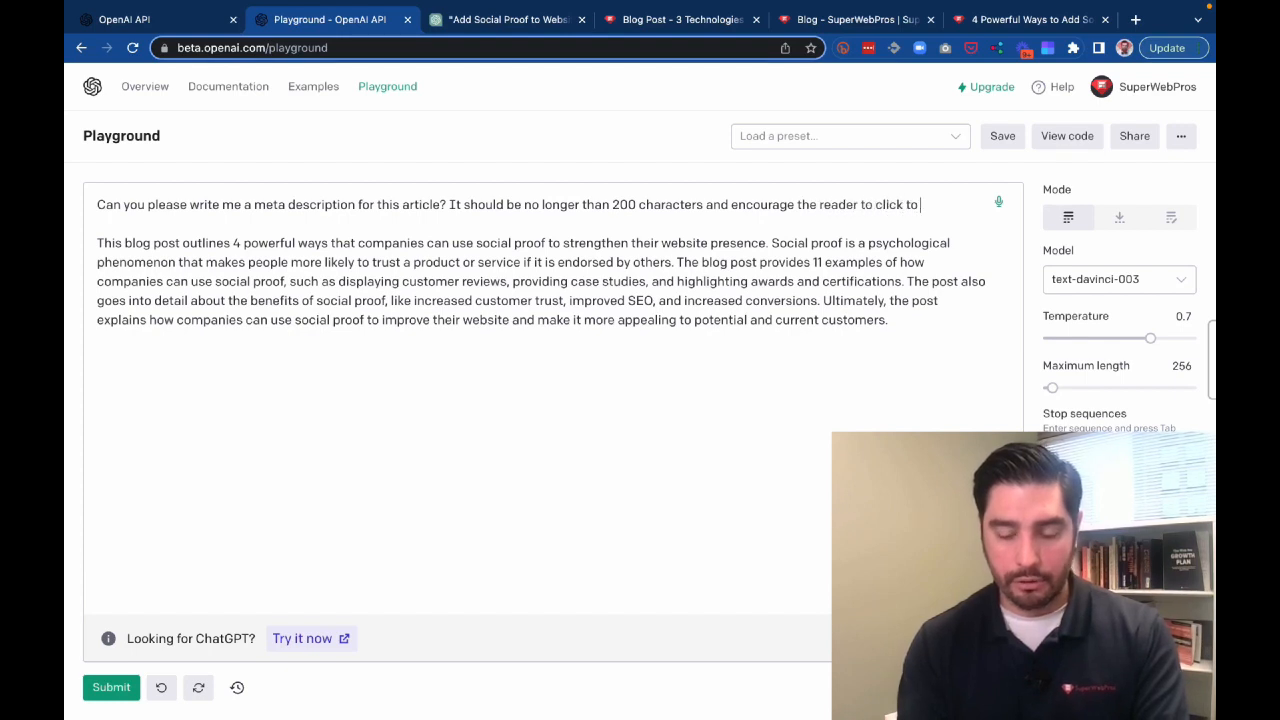
{"action": "type", "text": "read more."}
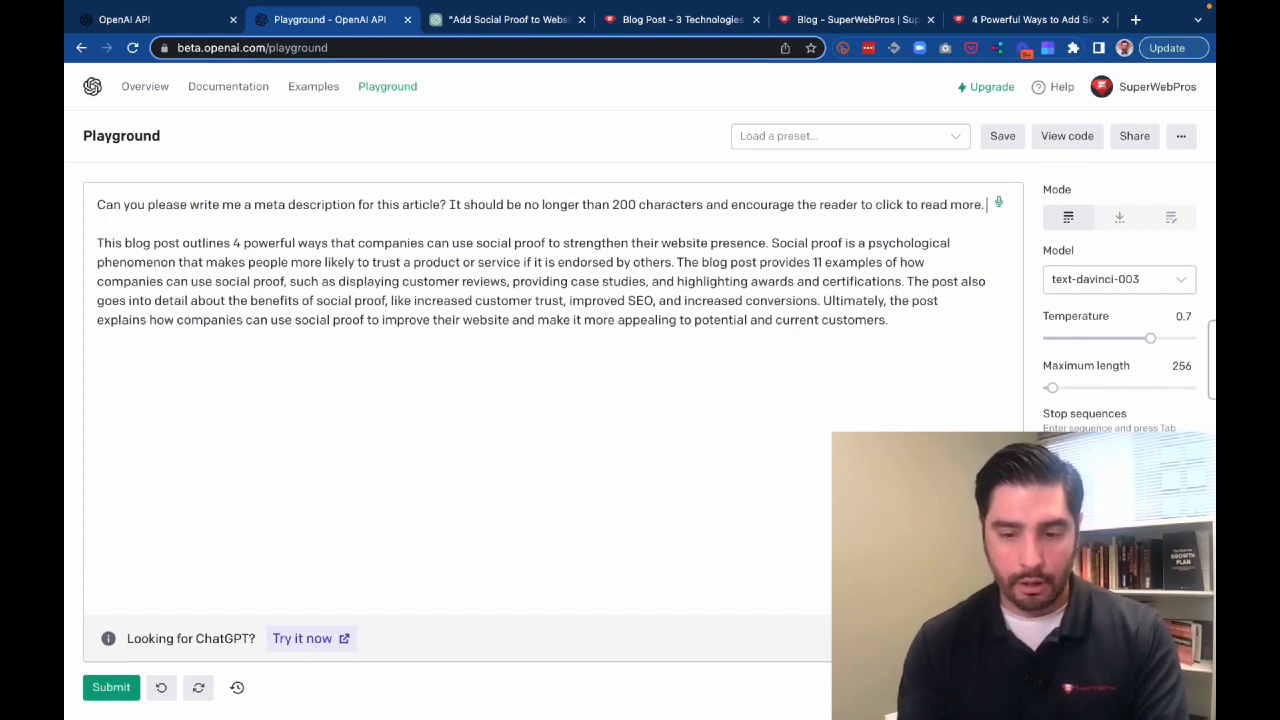
{"action": "key", "text": "Return"}
{"action": "type", "text": "Here is the text:"}
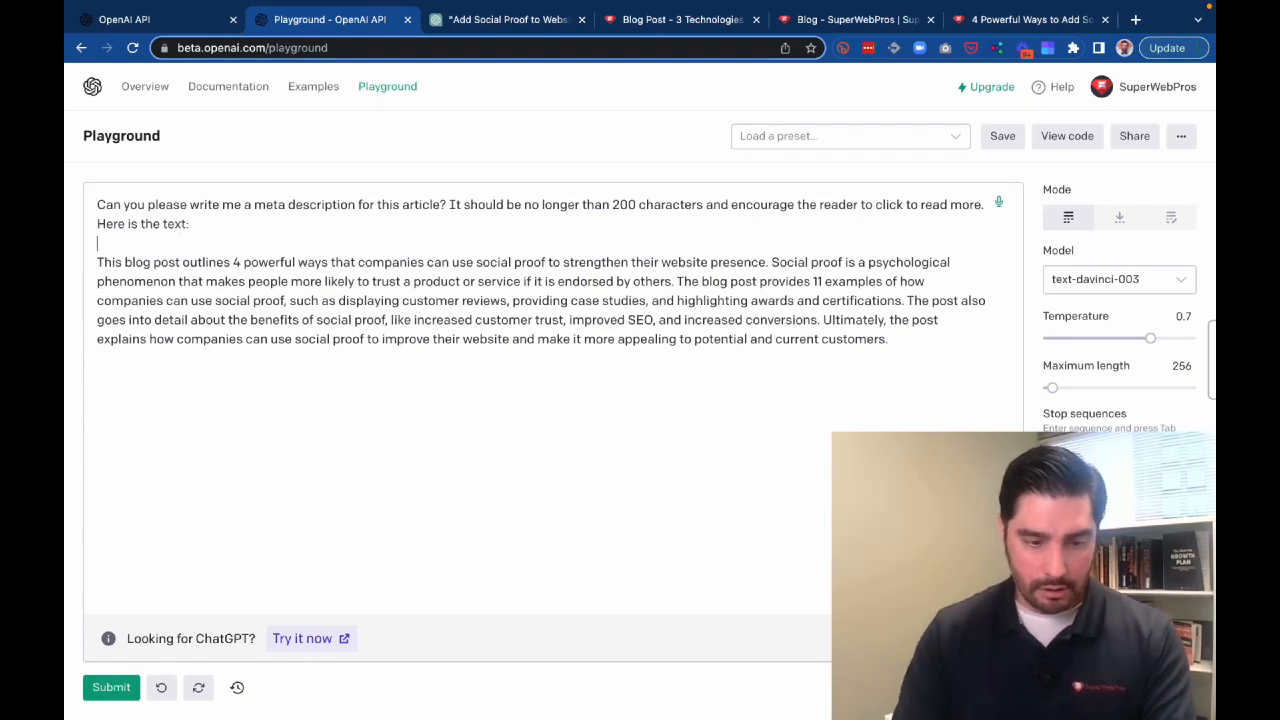
Remove the blank line above the summary paragraph and enclose the paragraph in quotation marks
{"action": "key", "text": "Delete"}
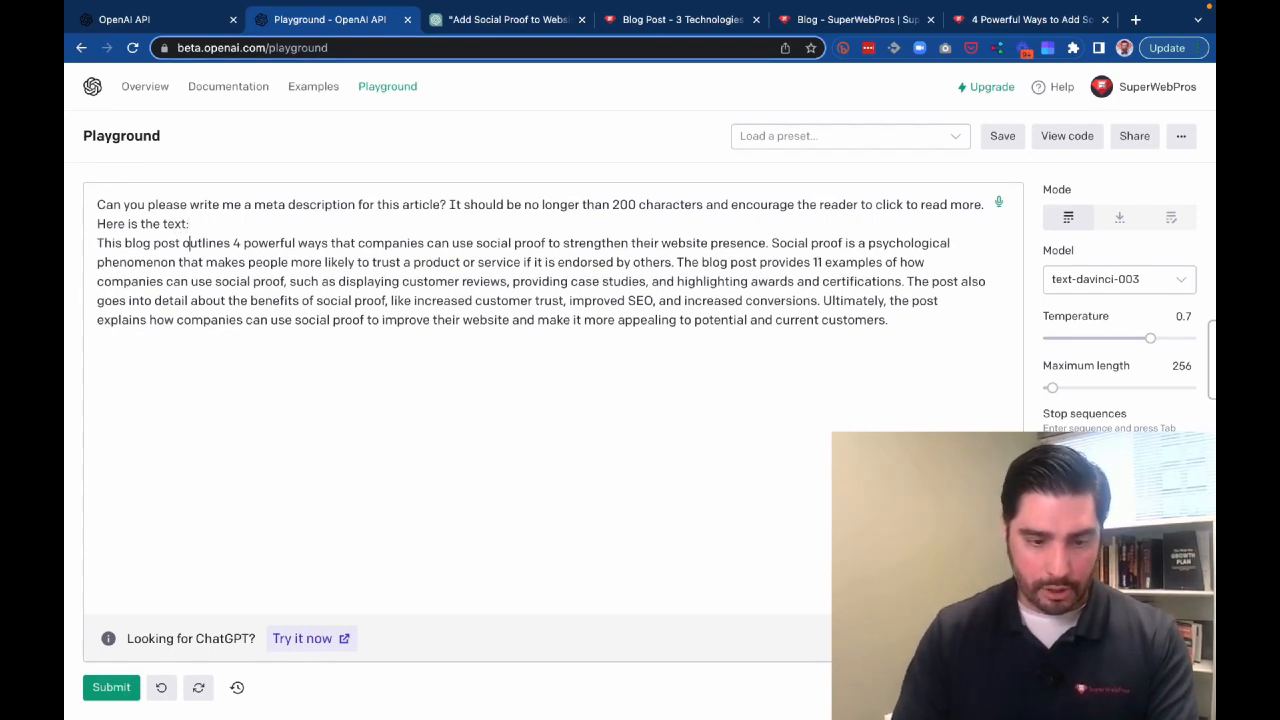
{"action": "type", "text": "\""}
{"action": "key", "text": "Down"}
{"action": "key", "text": "Down"}
{"action": "key", "text": "Down"}
{"action": "key", "text": "Down"}
{"action": "key", "text": "Down"}
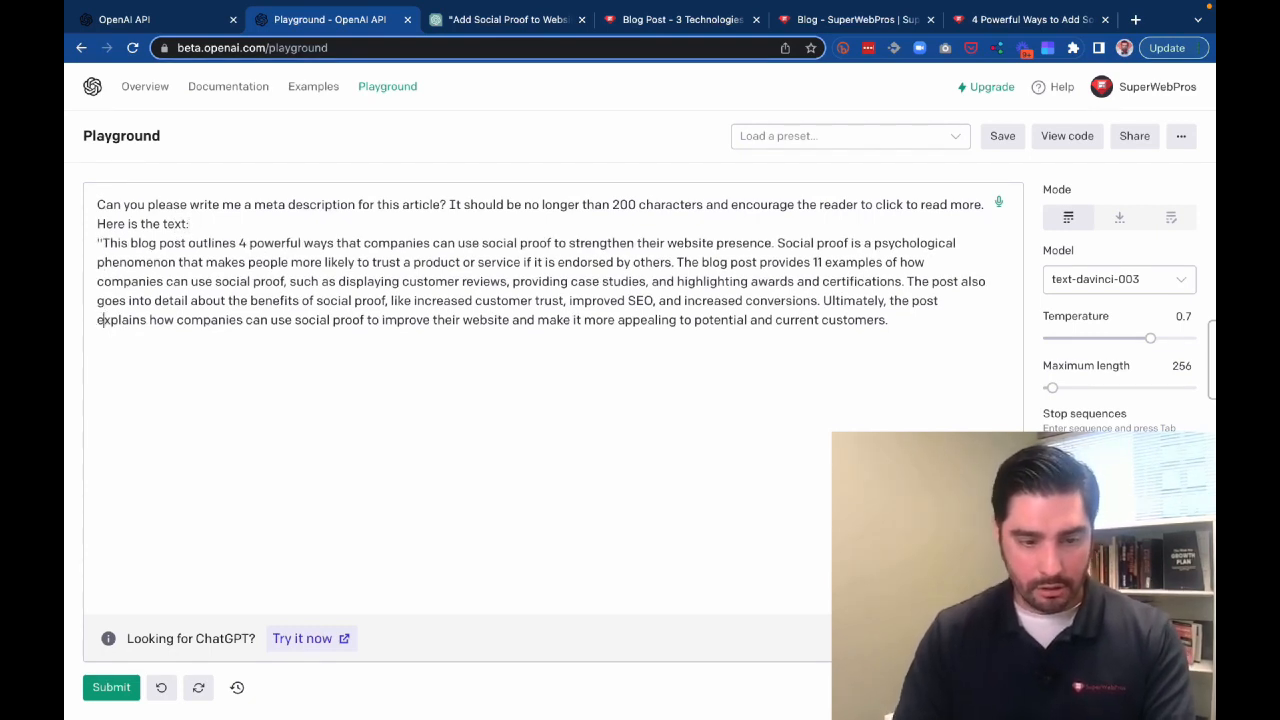
{"action": "type", "text": "\""}
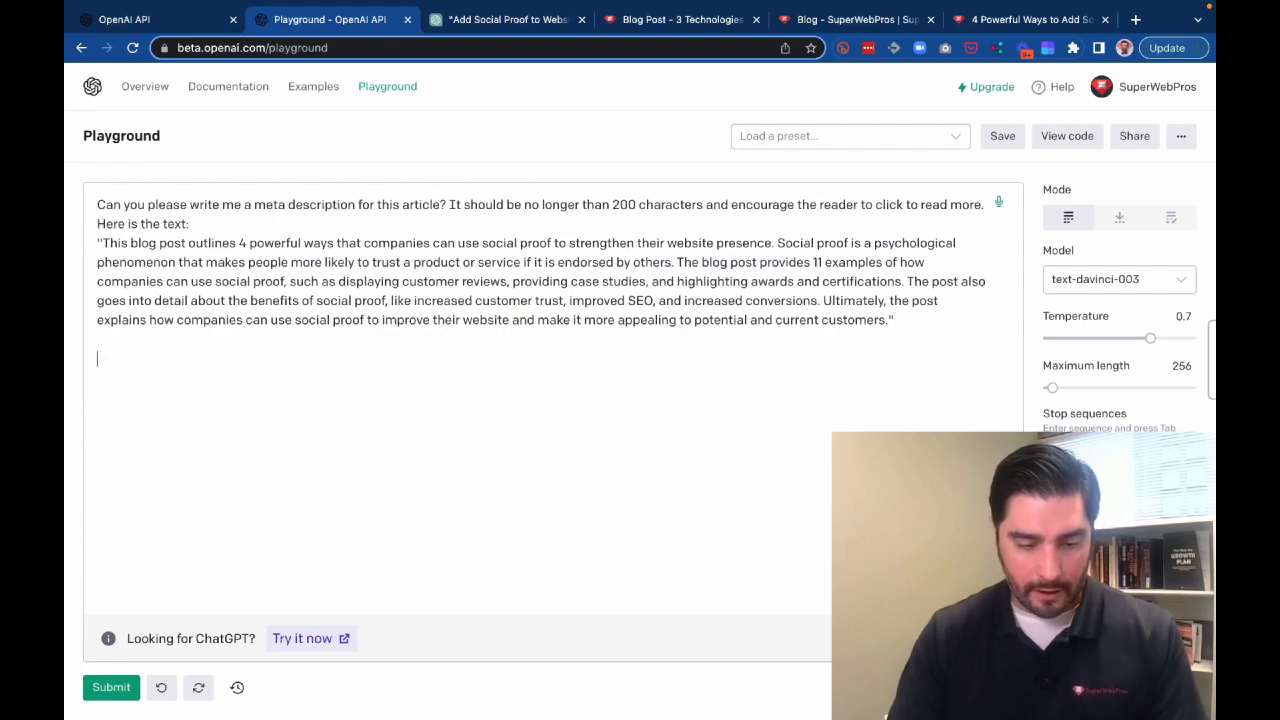
Join the quoted summary to the "Here is the text:" line and submit the meta description prompt
{"action": "left_click", "coordinate": [251, 228]}
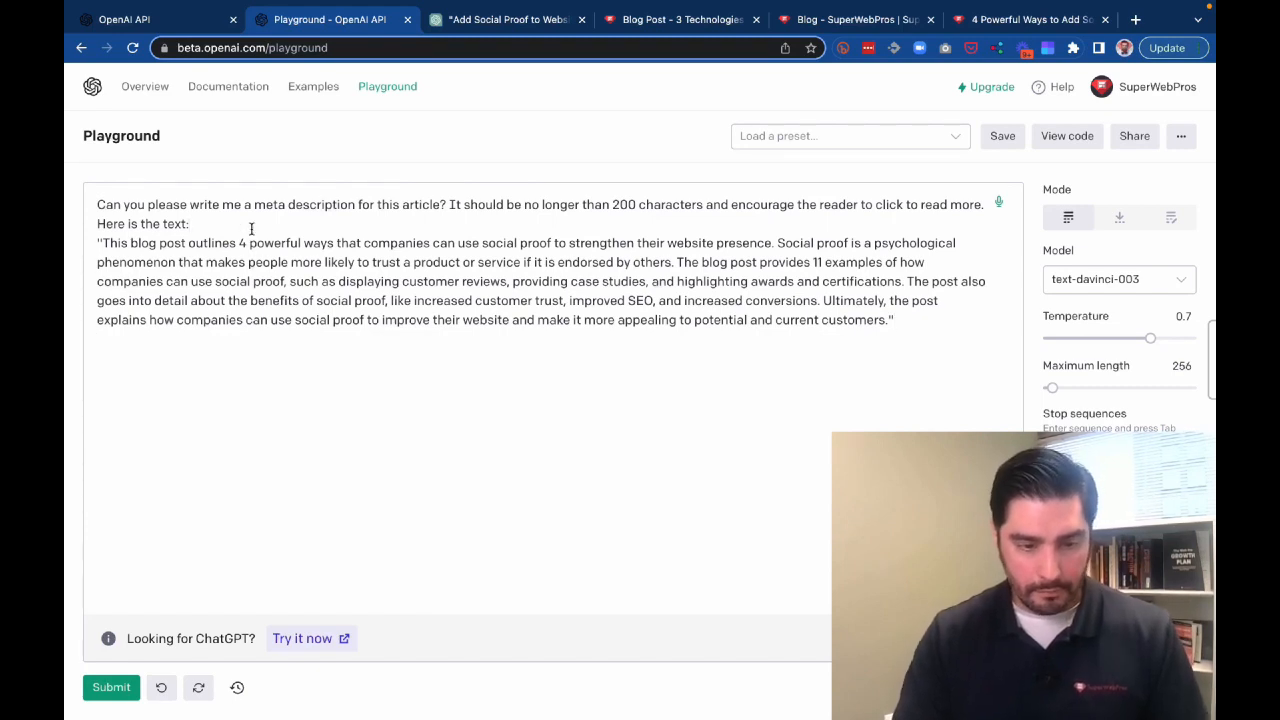
{"action": "key", "text": "Right"}
{"action": "type", "text": "\\"}
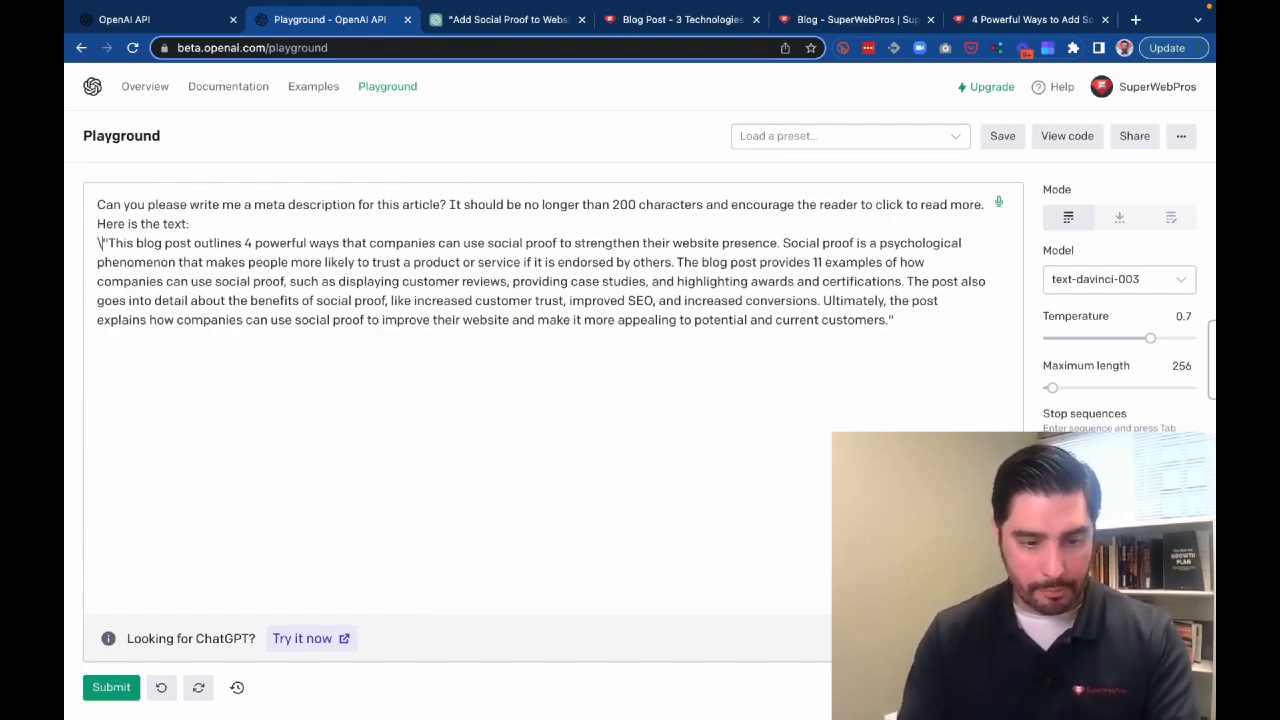
{"action": "key", "text": "BackSpace"}
{"action": "key", "text": "BackSpace"}
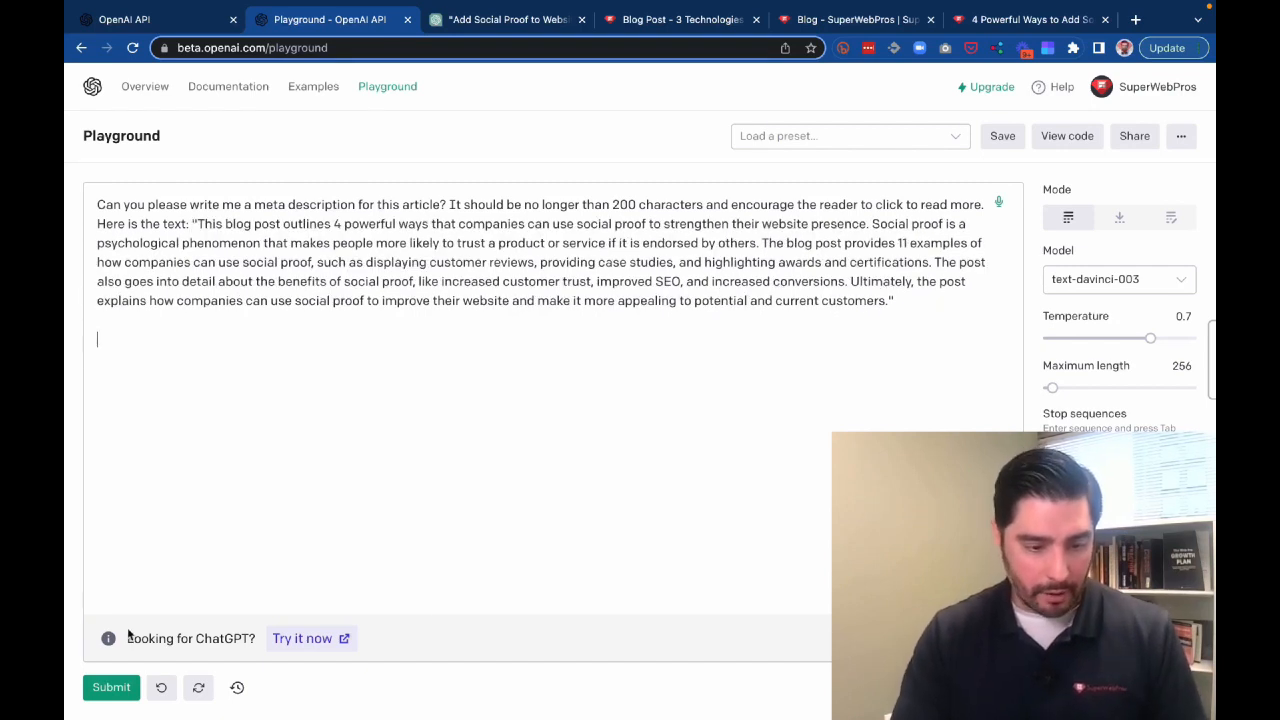
{"action": "left_click", "coordinate": [112, 687]}
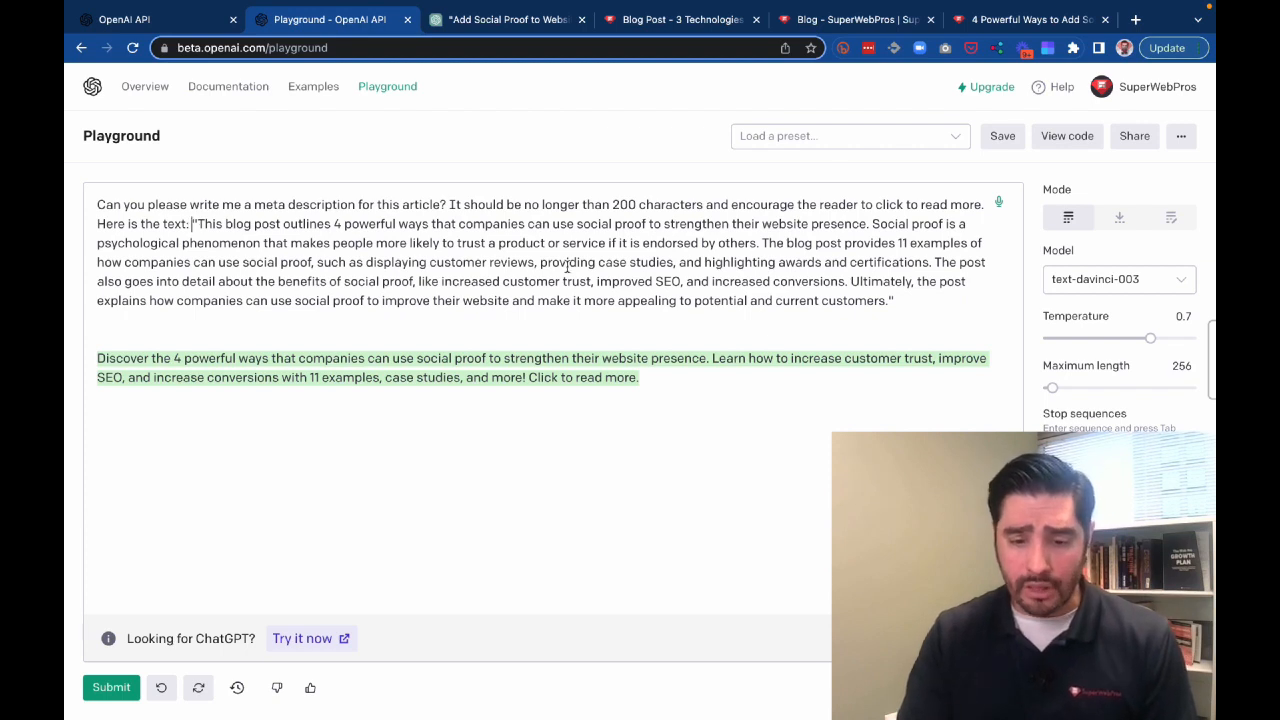
Add "Can you write me 3 tweets for this article?" below the generated meta description and submit it
{"action": "left_click", "coordinate": [682, 384]}
{"action": "key", "text": "Return"}
{"action": "key", "text": "Return"}
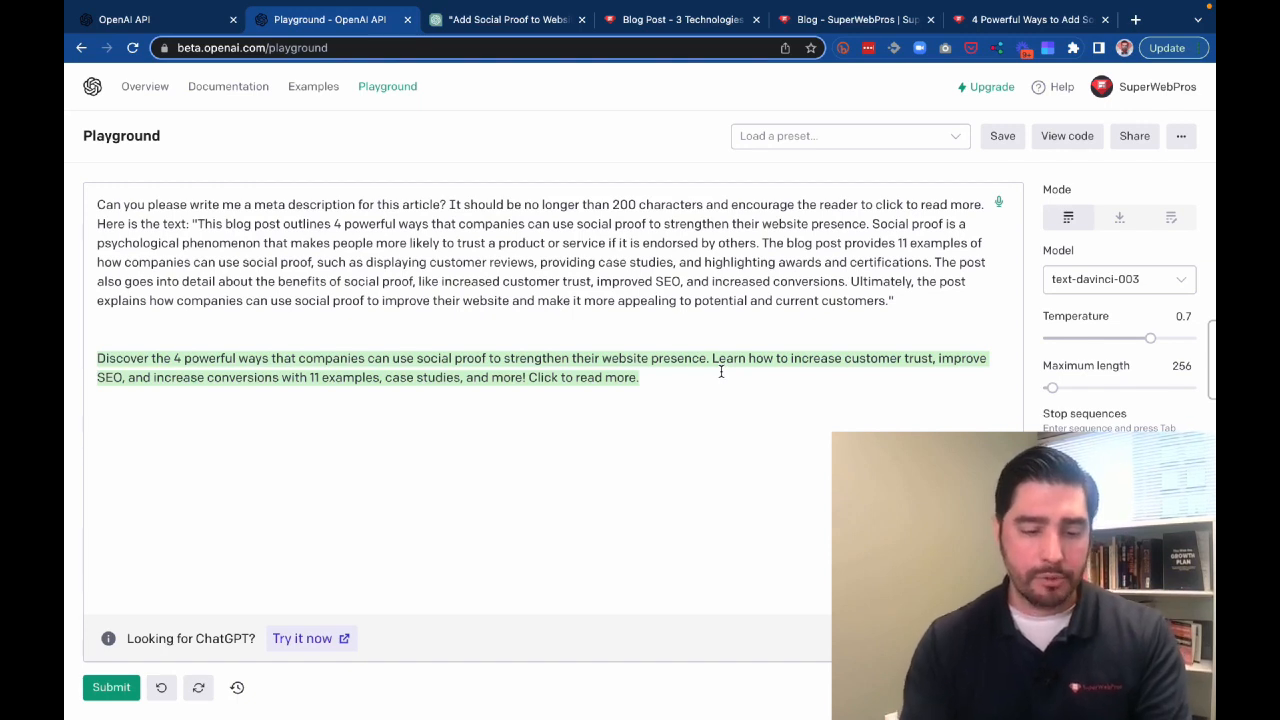
{"action": "type", "text": "Can you write me "}
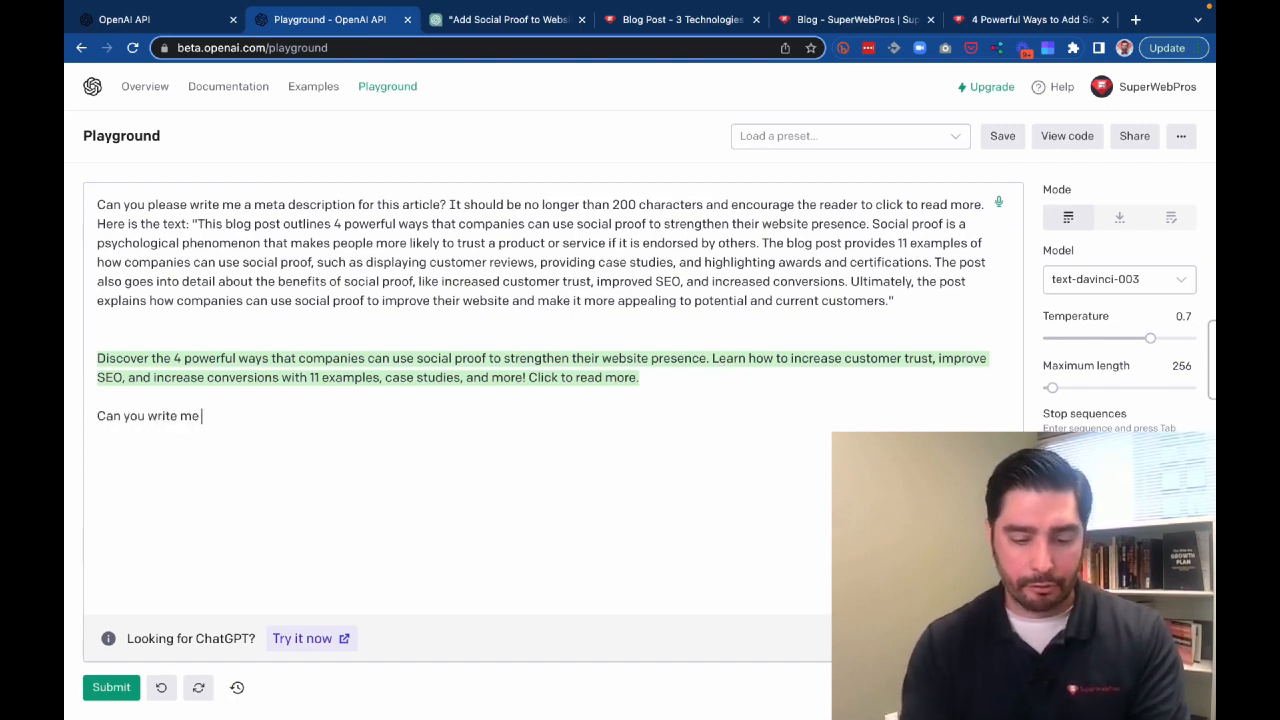
{"action": "type", "text": "3 tweets for "}
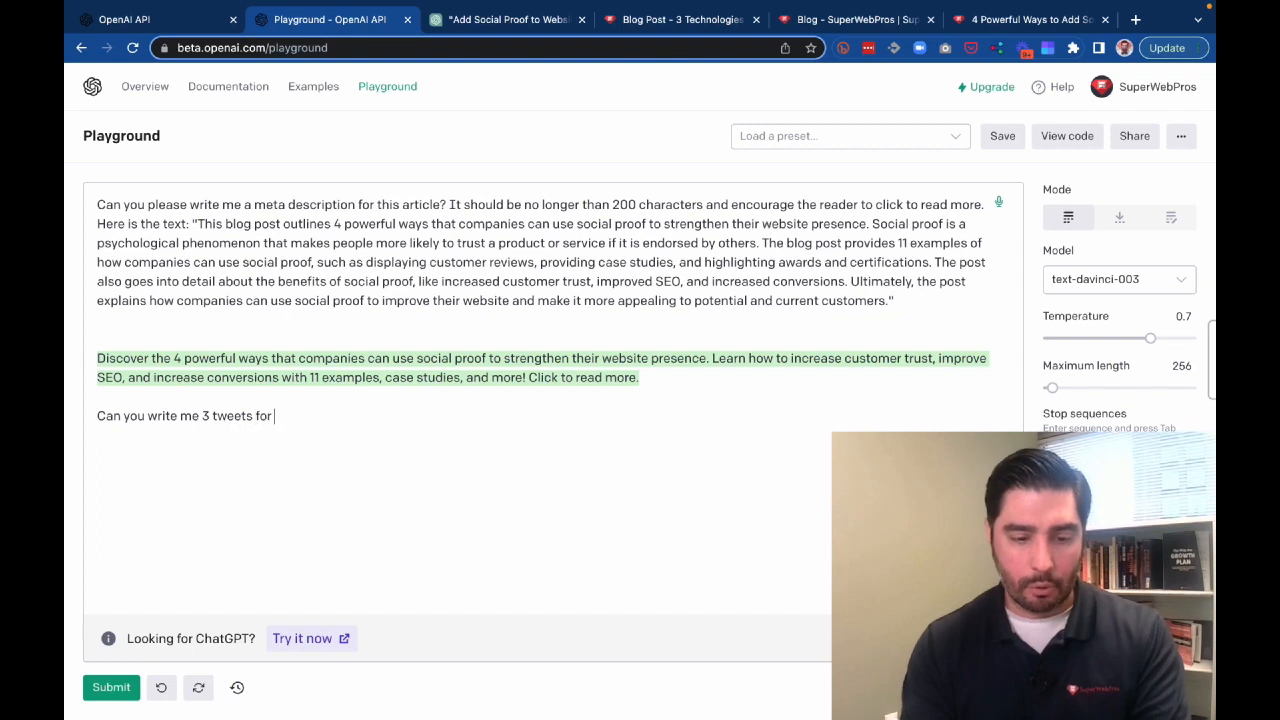
{"action": "type", "text": "this article?"}
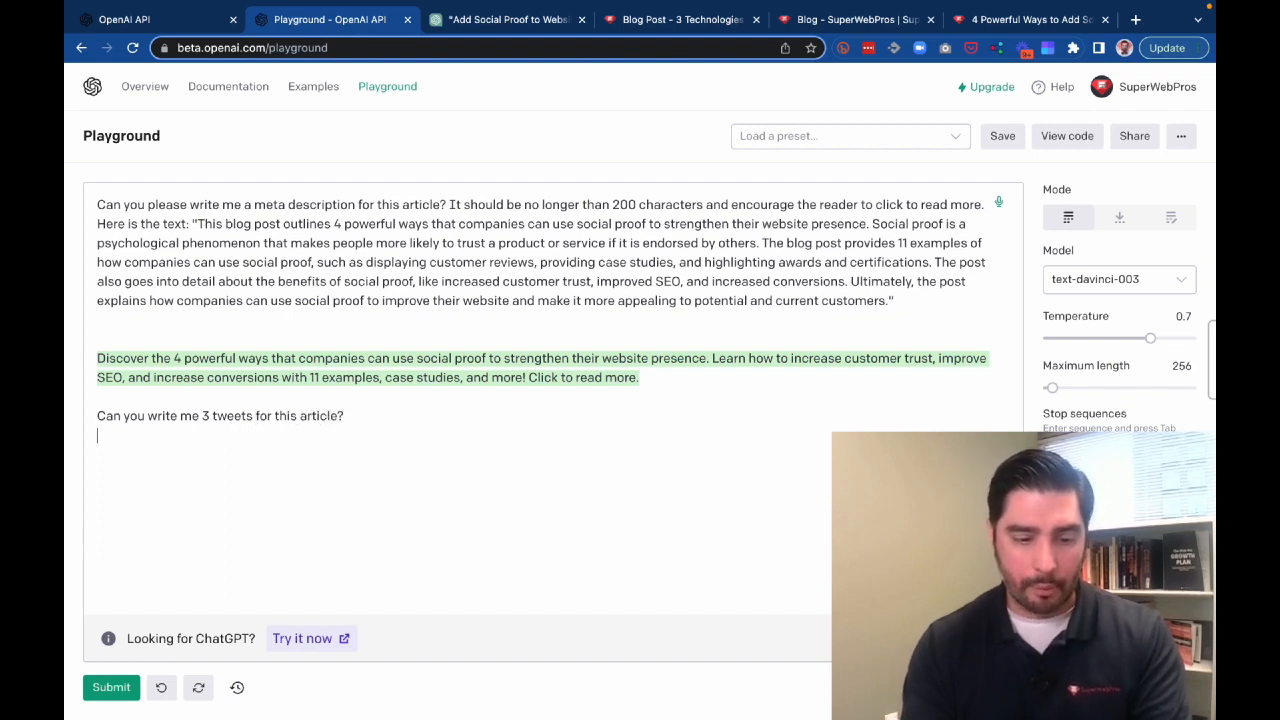
{"action": "left_click", "coordinate": [113, 688]}
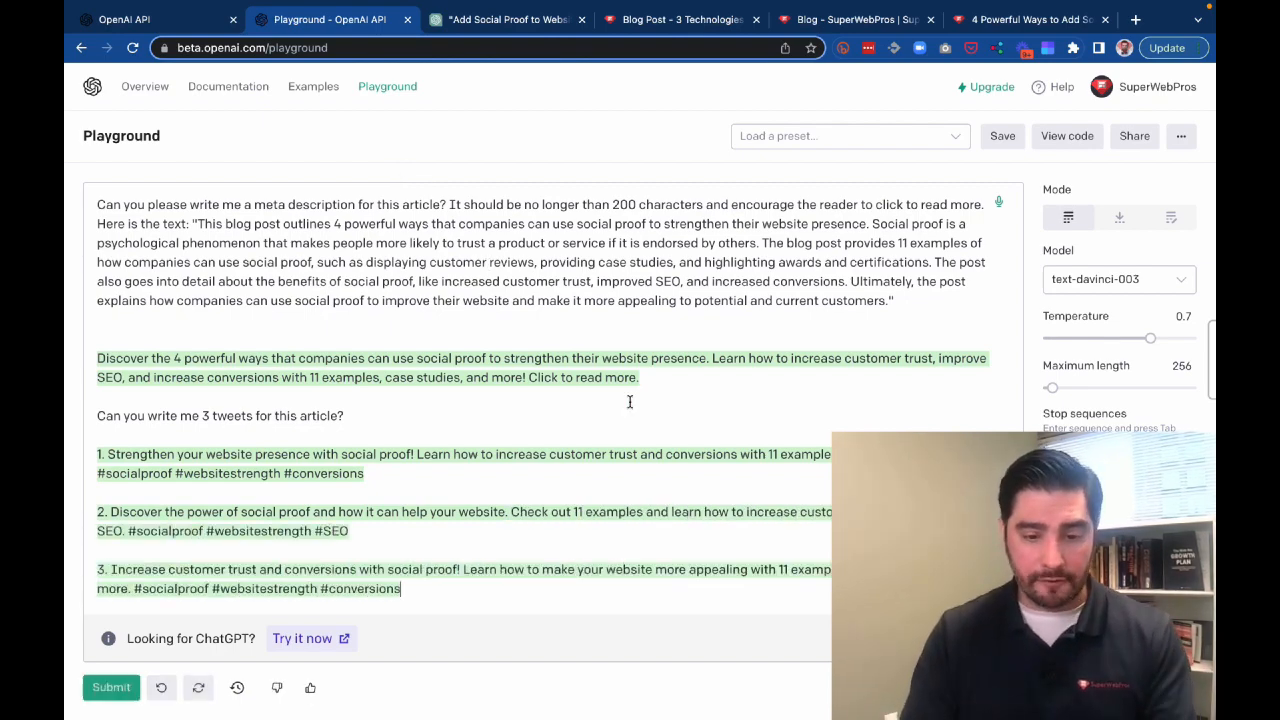
Copy the meta description prompt with its quoted summary from the Playground and send it in a new ChatGPT chat
{"action": "left_click", "coordinate": [506, 20]}
{"action": "left_click", "coordinate": [370, 28]}
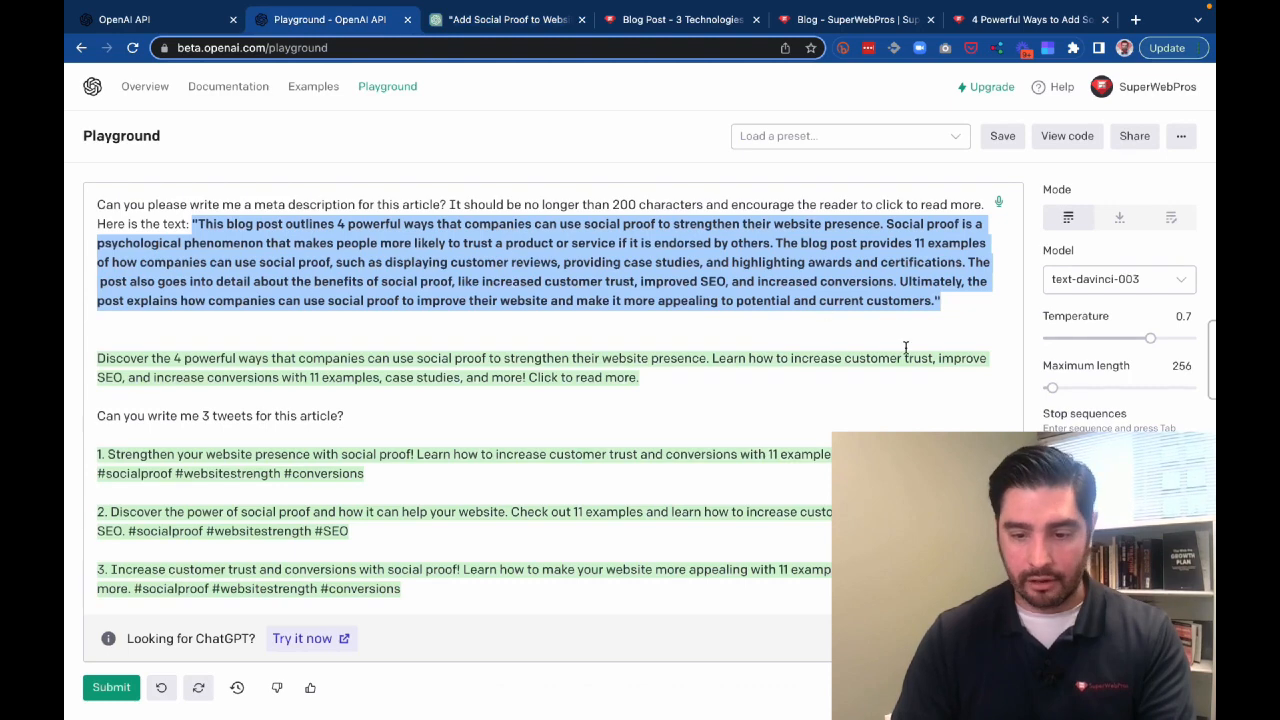
{"action": "left_click_drag", "start_coordinate": [97, 300], "coordinate": [965, 296]}
{"action": "triple_click", "coordinate": [965, 296]}
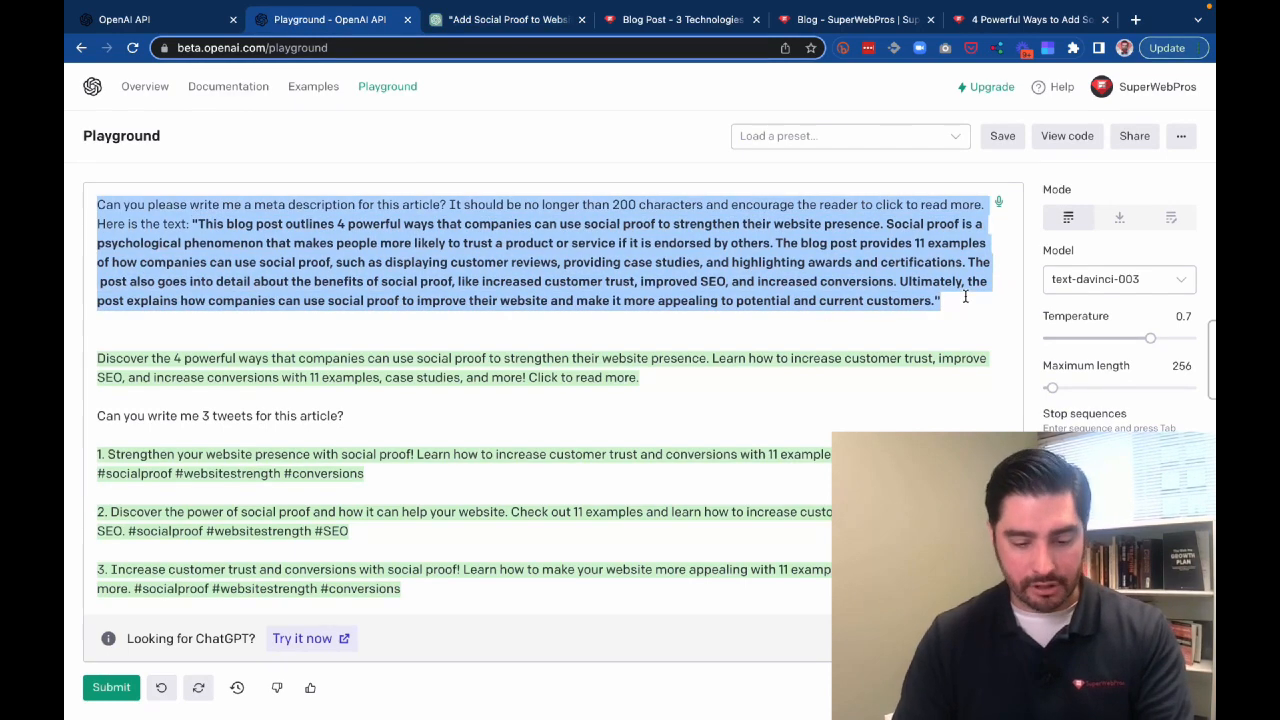
{"action": "left_click", "coordinate": [506, 20]}
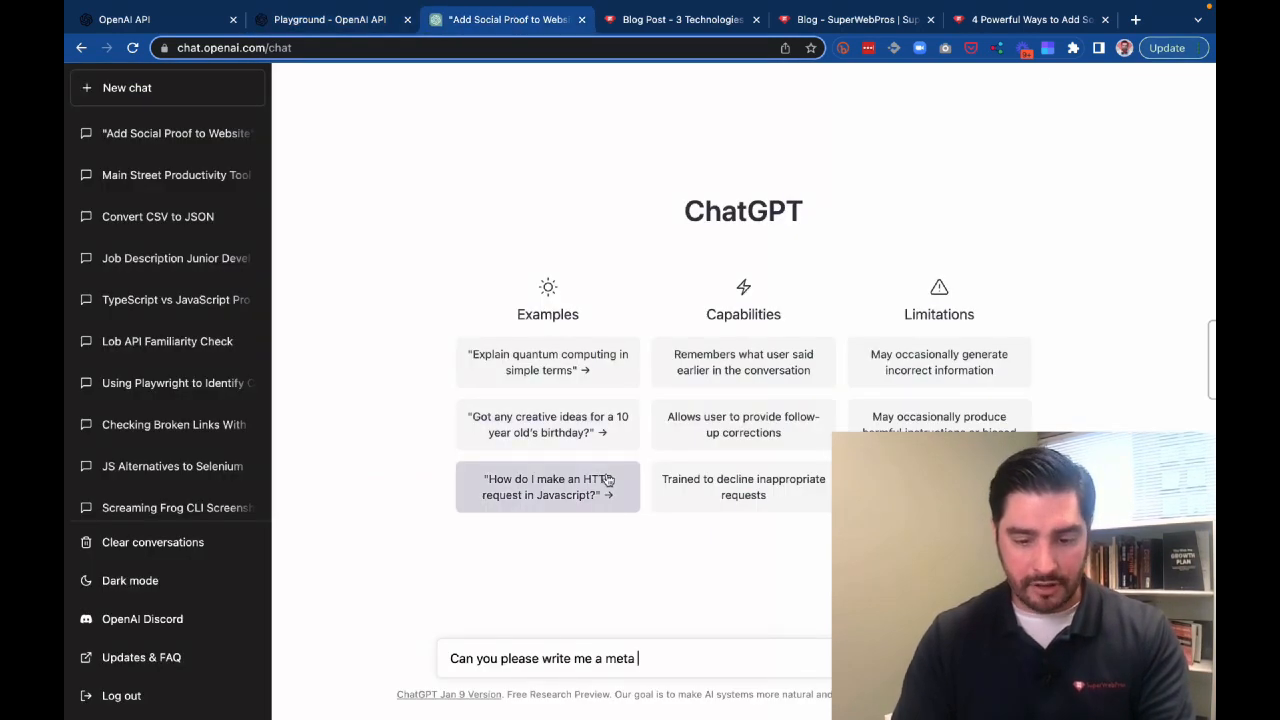
{"action": "key", "text": "super+v"}
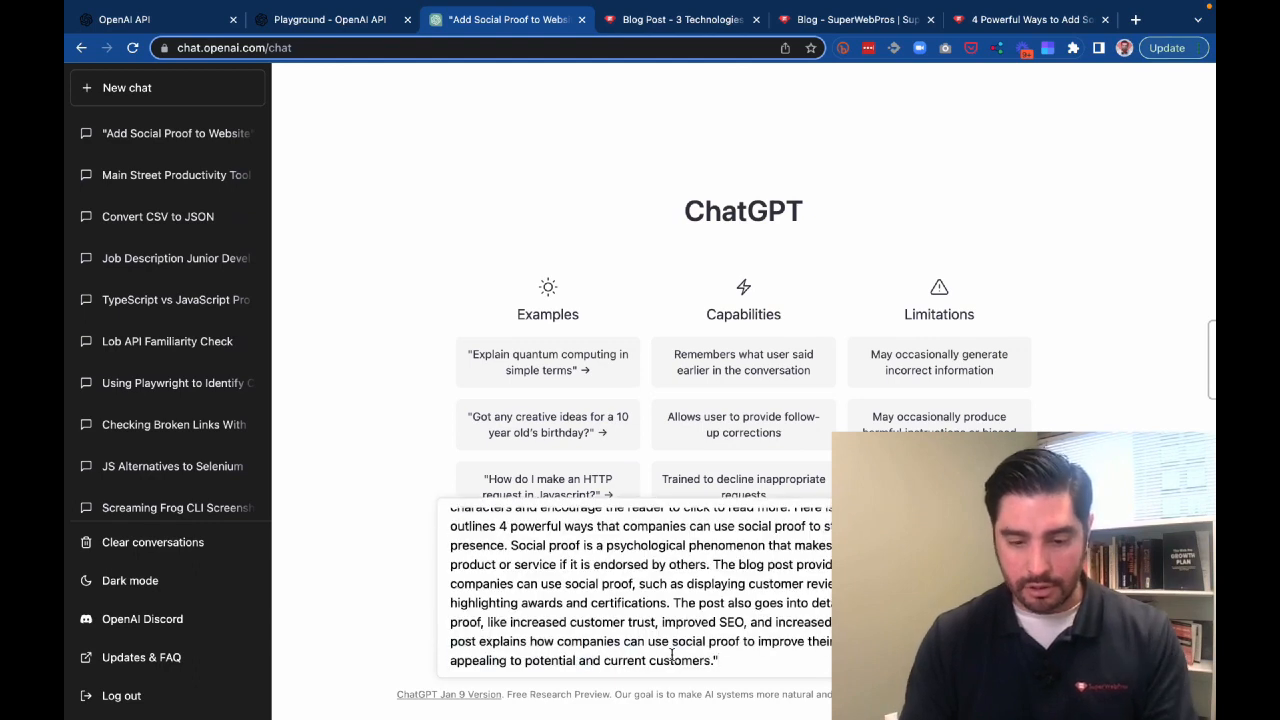
{"action": "key", "text": "Return"}
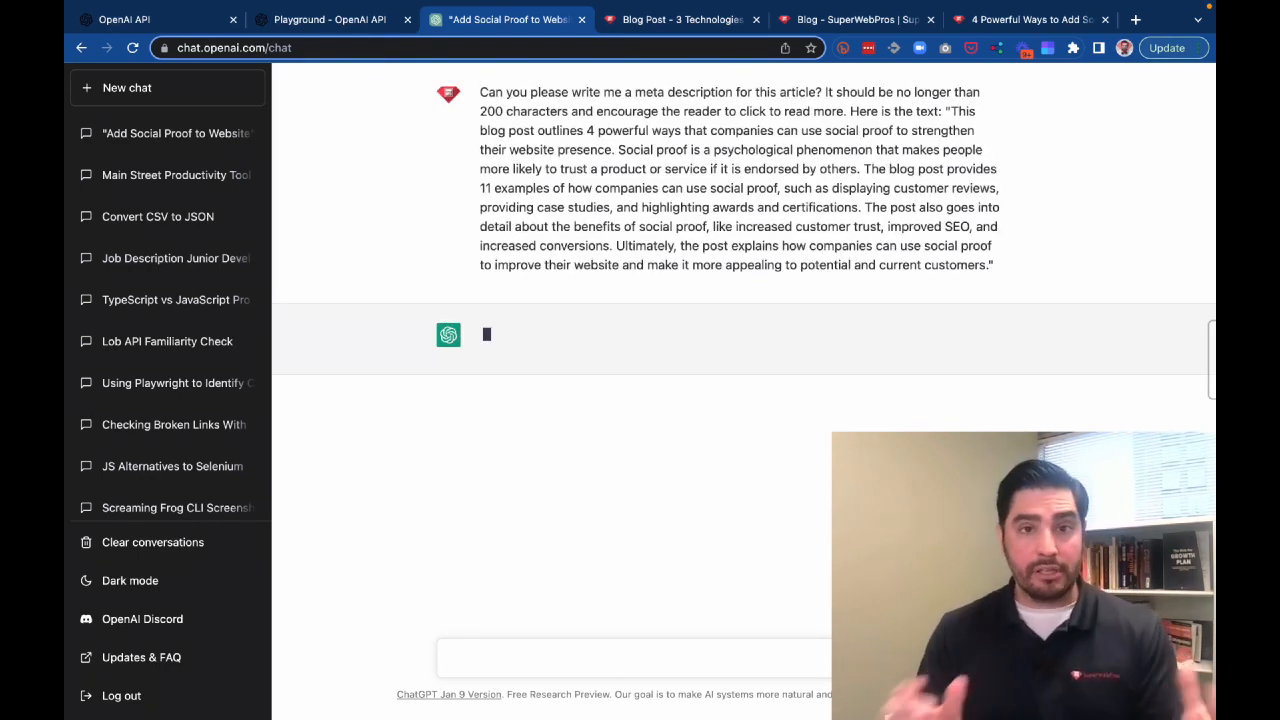
In the Playground, add "Can you write me a facebook post for this article?" below the three generated tweets and submit it
{"action": "left_click", "coordinate": [330, 19]}
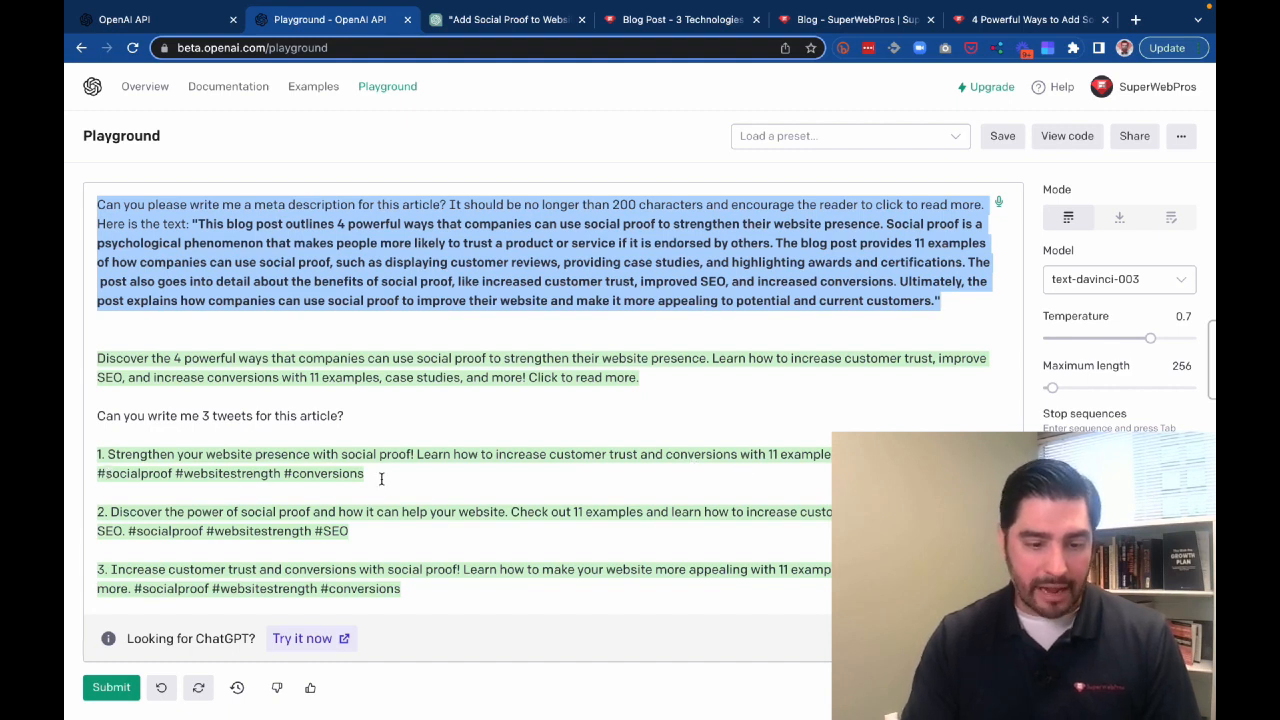
{"action": "left_click", "coordinate": [422, 580]}
{"action": "key", "text": "Return"}
{"action": "key", "text": "Return"}
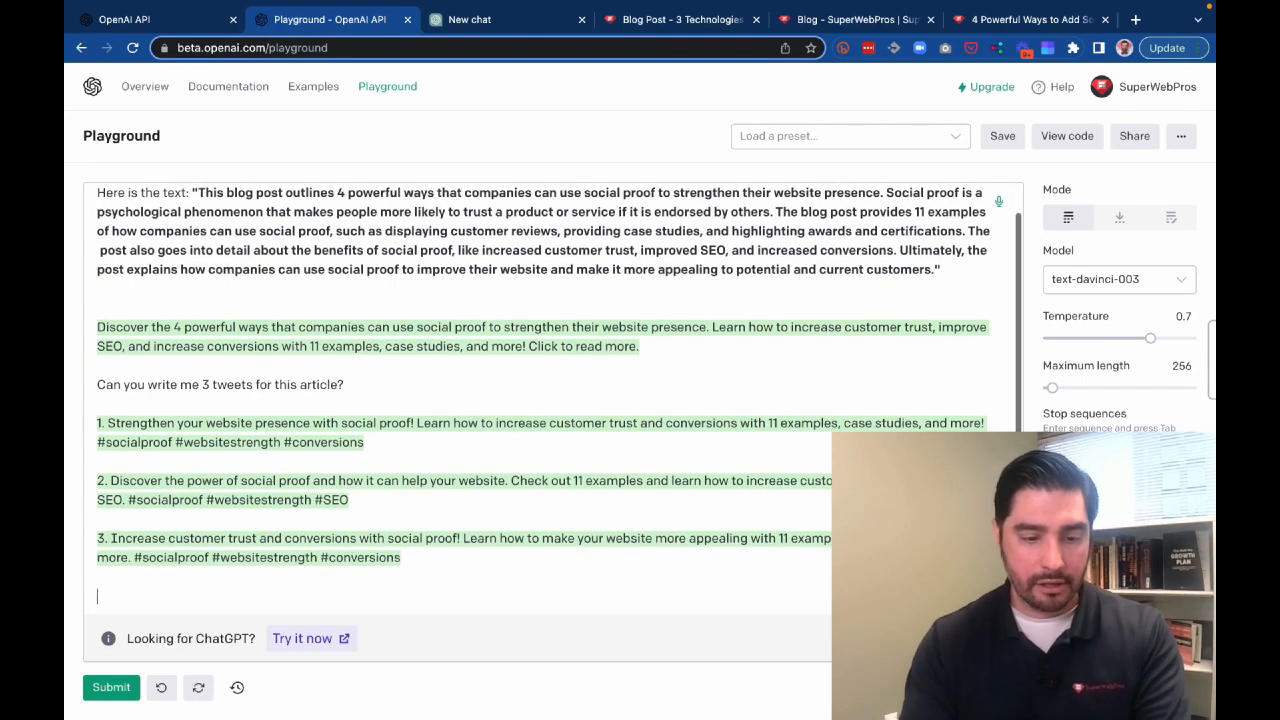
{"action": "type", "text": "Can you write me "}
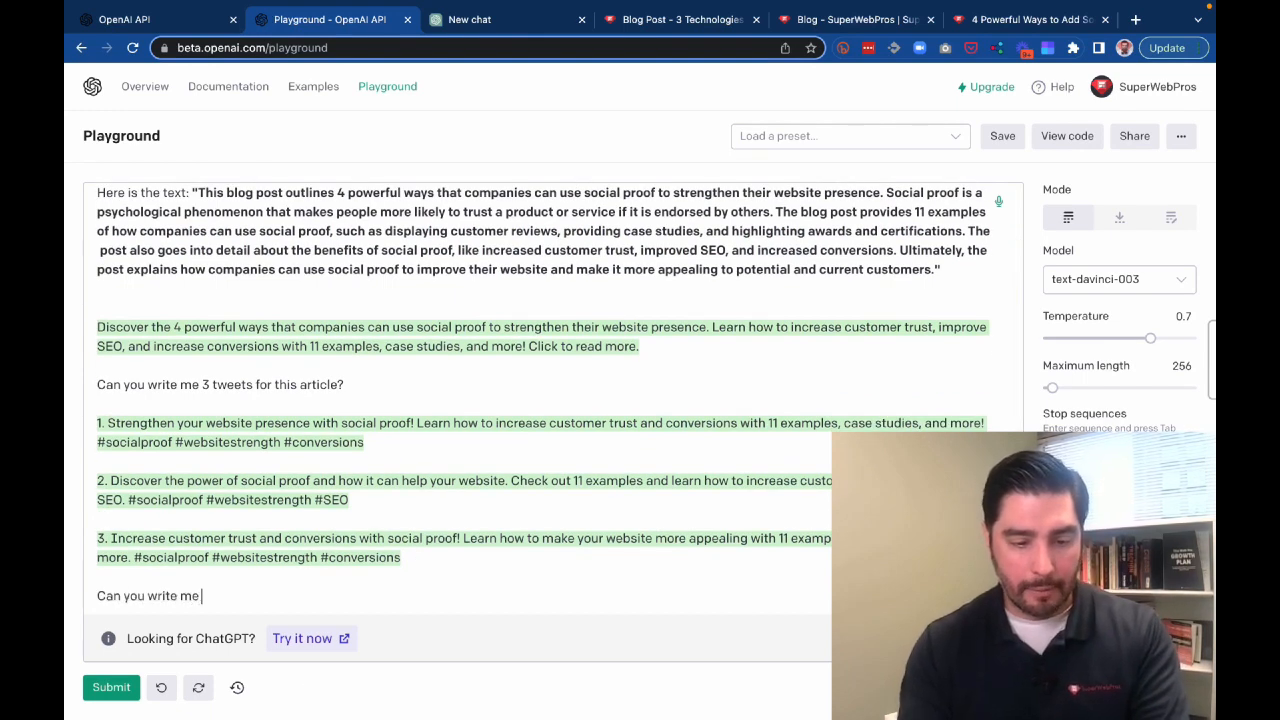
{"action": "type", "text": "a facebo"}
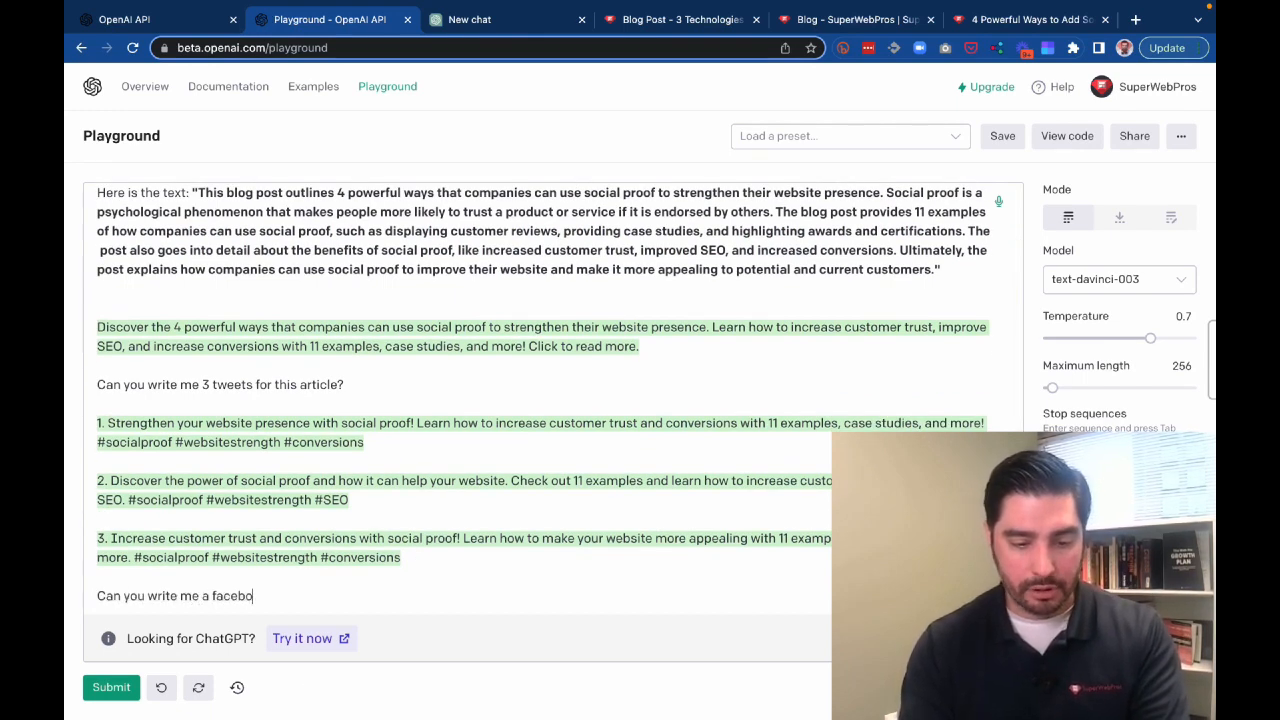
{"action": "type", "text": "ok post for this article?"}
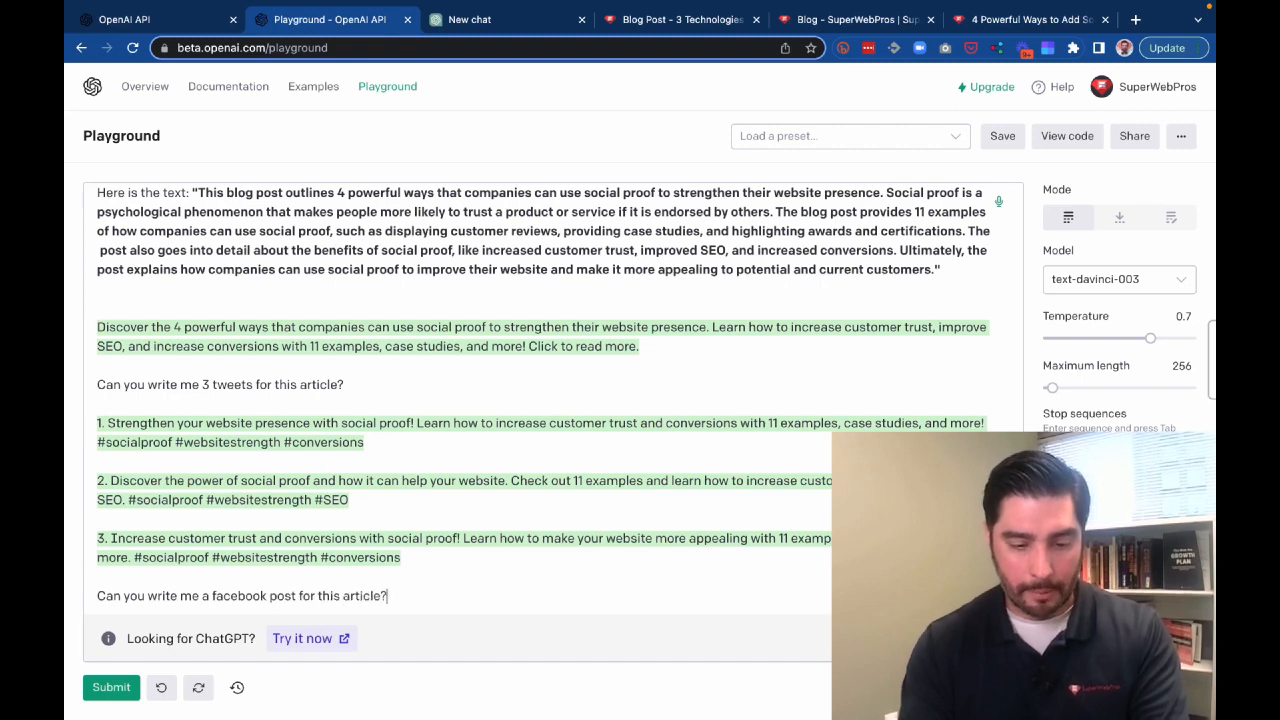
{"action": "key", "text": "Return"}
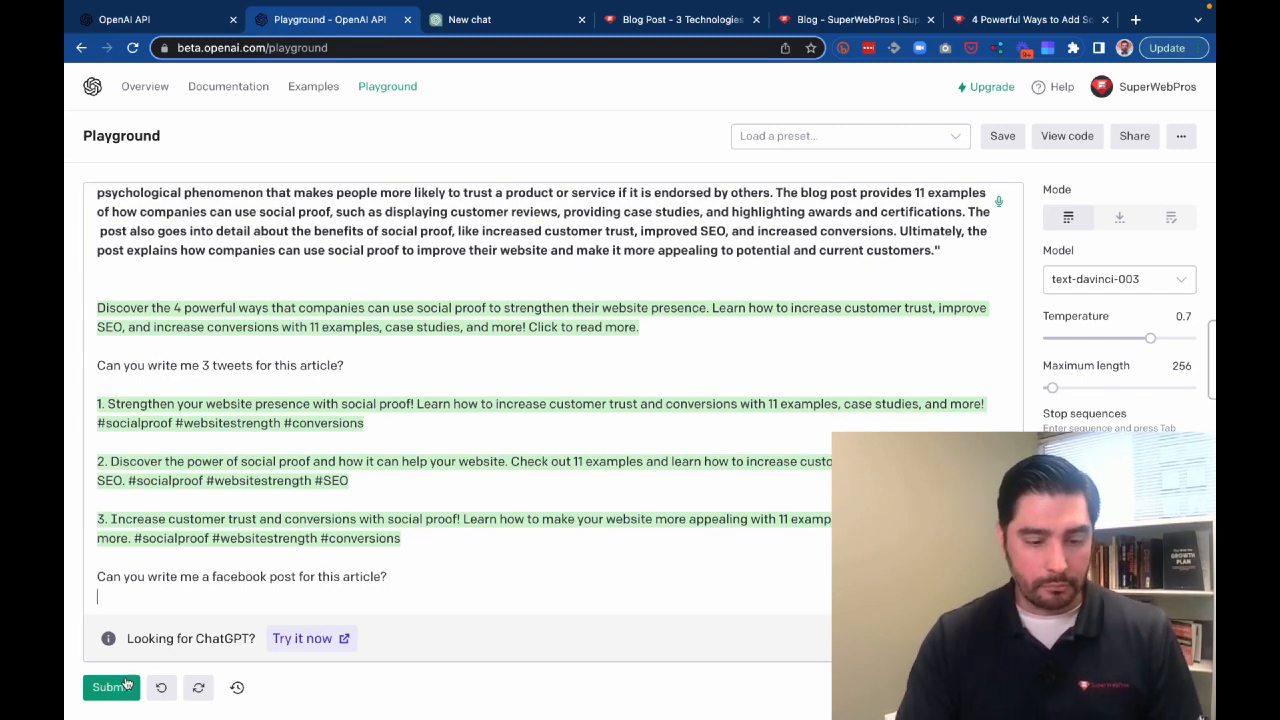
{"action": "key", "text": "ctrl+Return"}
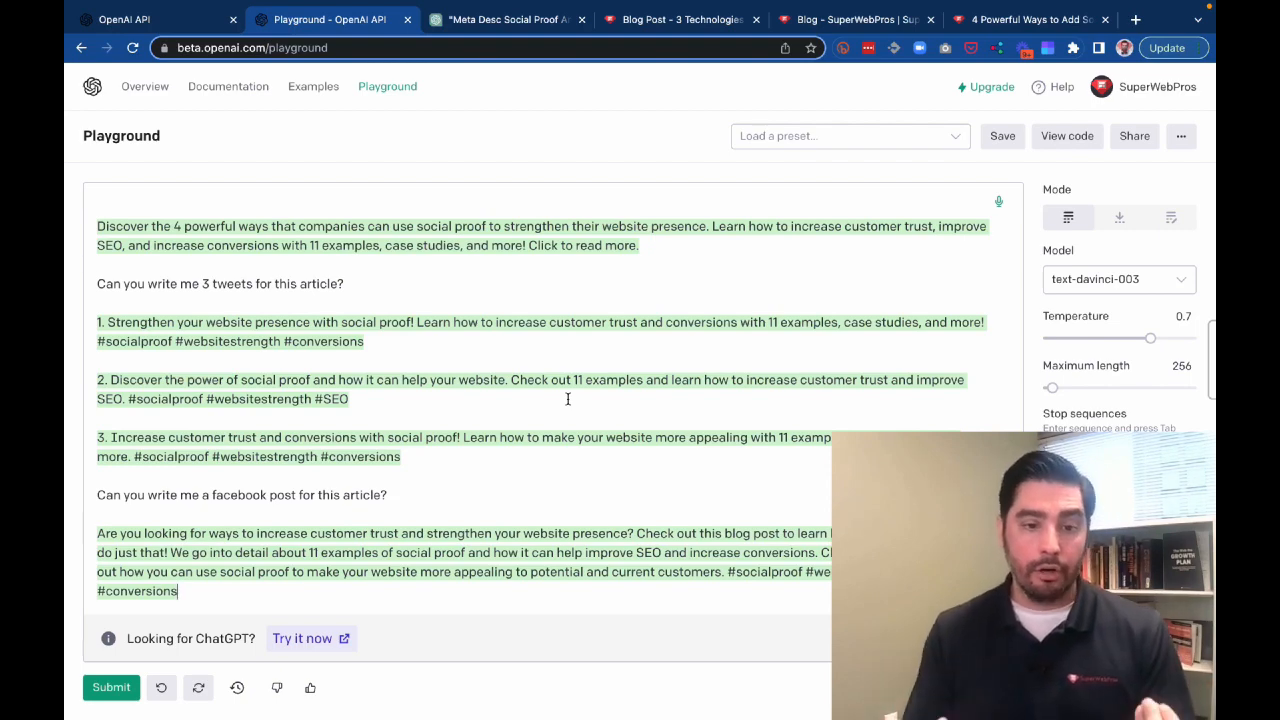
Review ChatGPT's meta description, and send it the Playground's "Can you write me 3 tweets for this article?" prompt in the same chat
{"action": "left_click", "coordinate": [508, 22]}
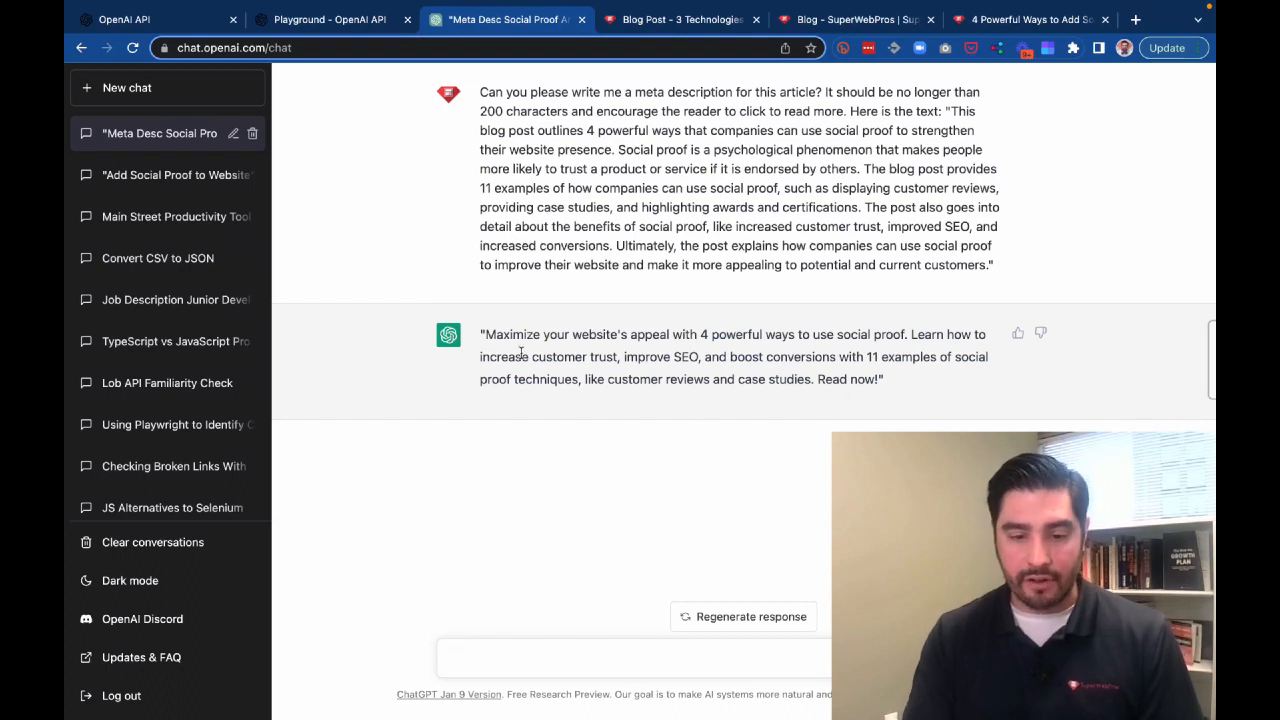
{"action": "left_click_drag", "start_coordinate": [818, 381], "coordinate": [880, 379]}
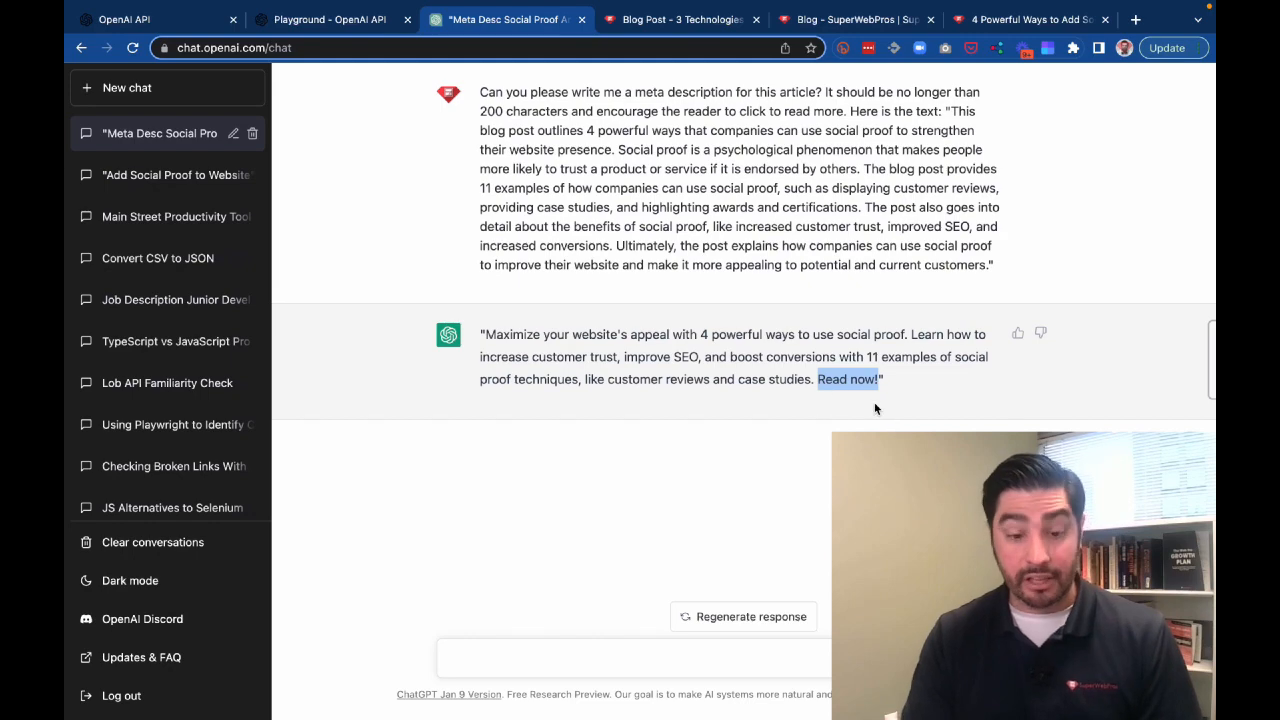
{"action": "left_click", "coordinate": [336, 19]}
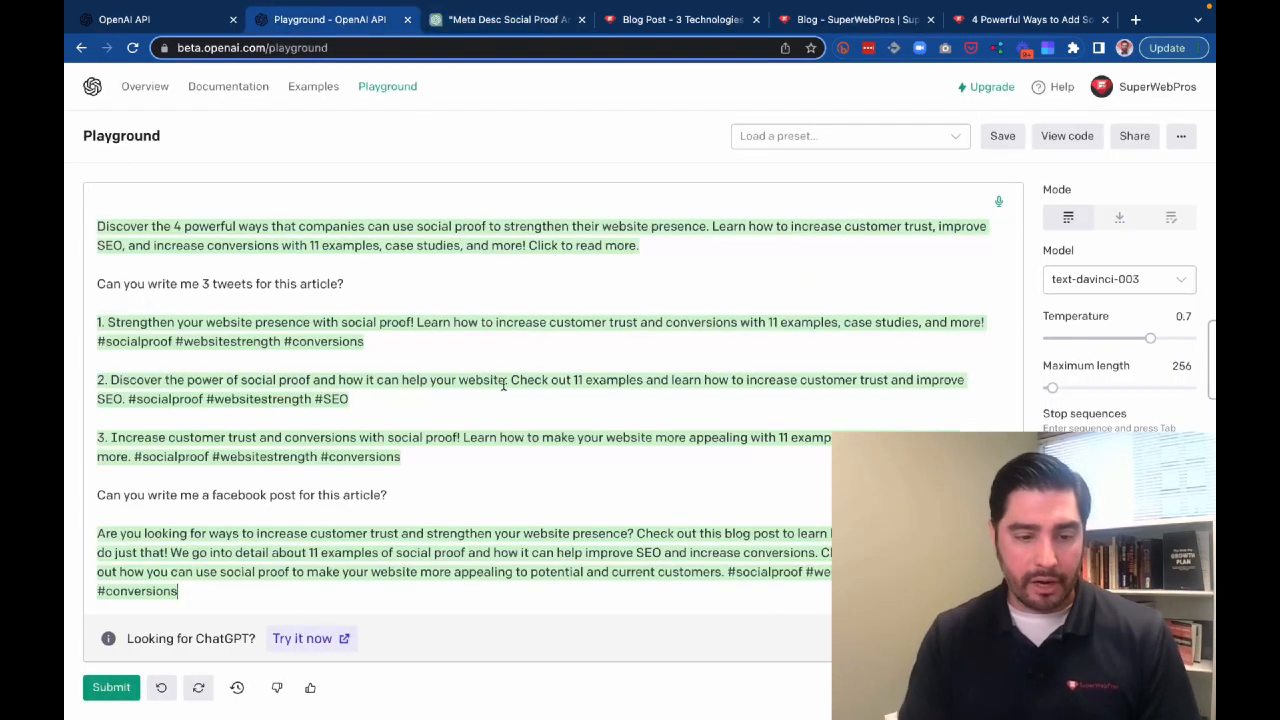
{"action": "triple_click", "coordinate": [369, 287]}
{"action": "key", "text": "super+c"}
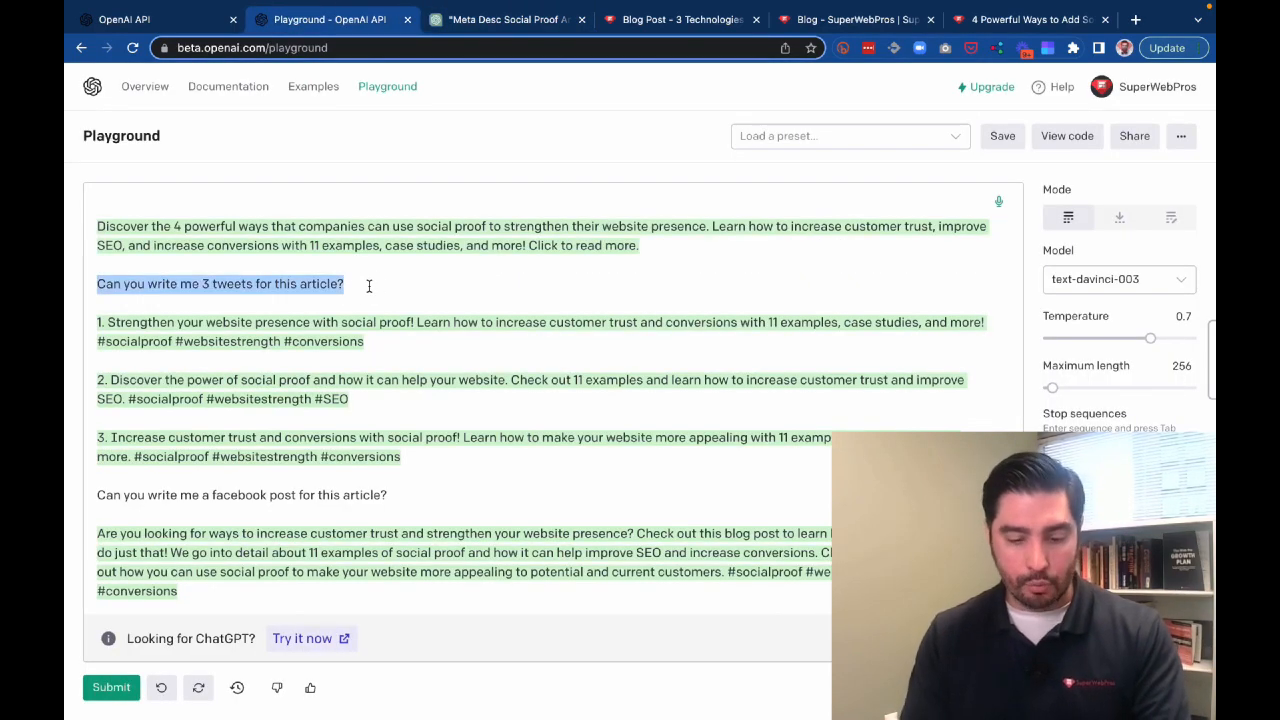
{"action": "left_click", "coordinate": [499, 20]}
{"action": "left_click", "coordinate": [512, 653]}
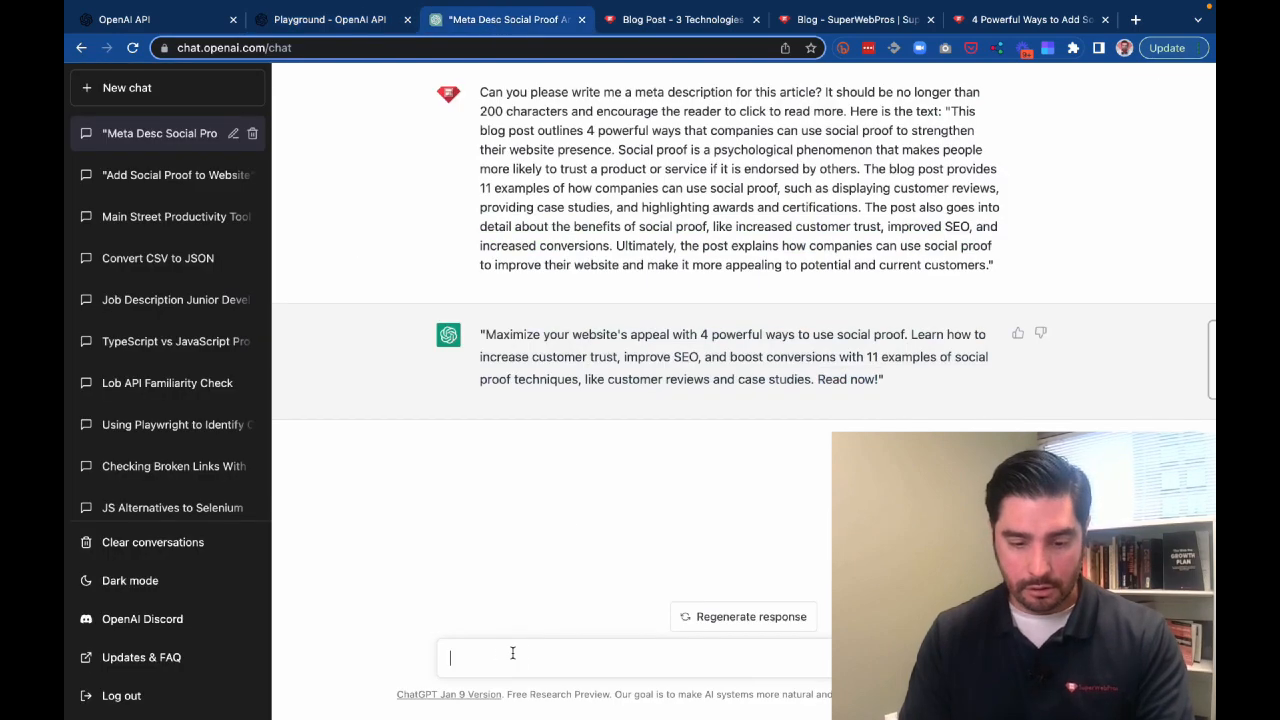
{"action": "key", "text": "super+v"}
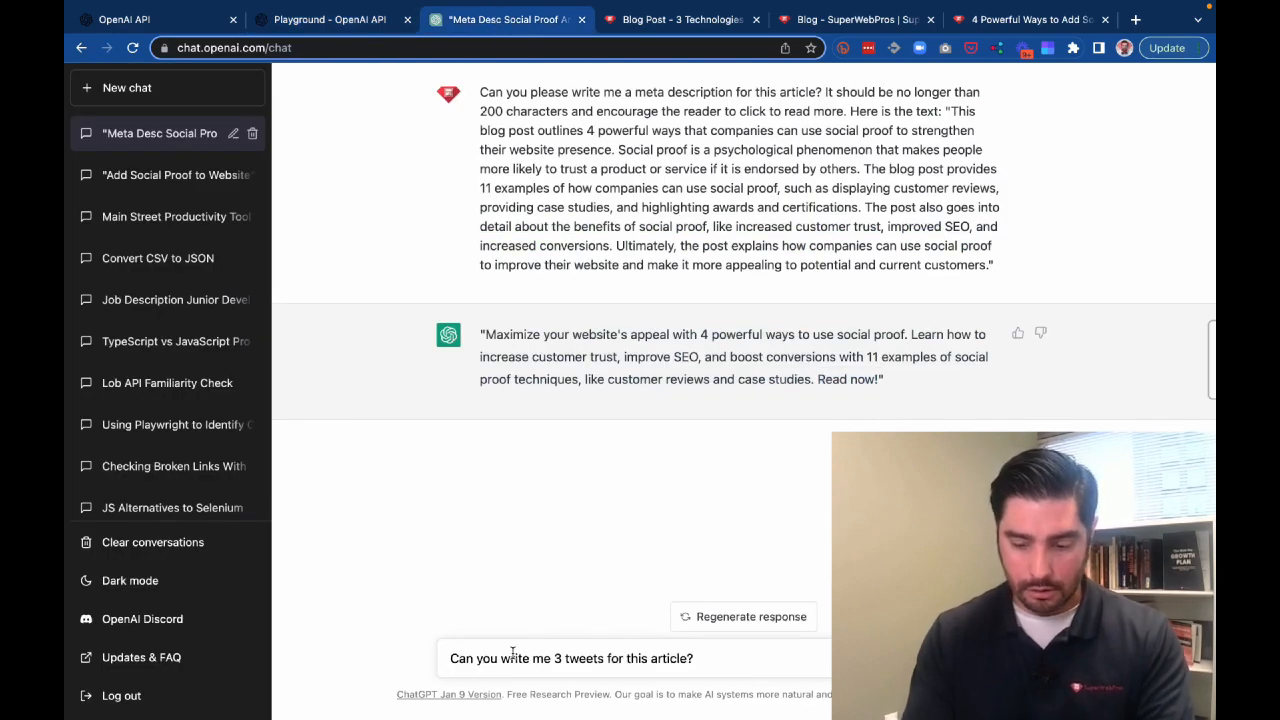
{"action": "key", "text": "Return"}
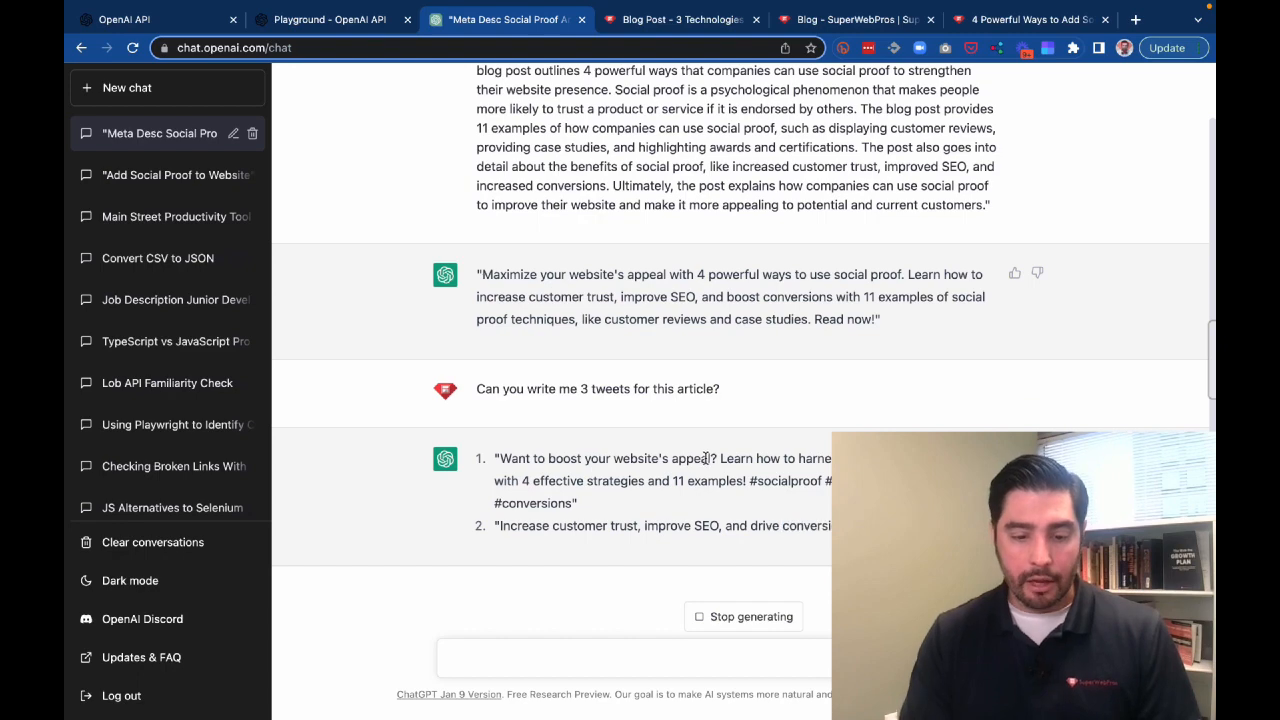
Compare the tweets from the Playground and ChatGPT, and send "Can you write me a facebook post?" in the ChatGPT chat
{"action": "key", "text": "ctrl+shift+Tab"}
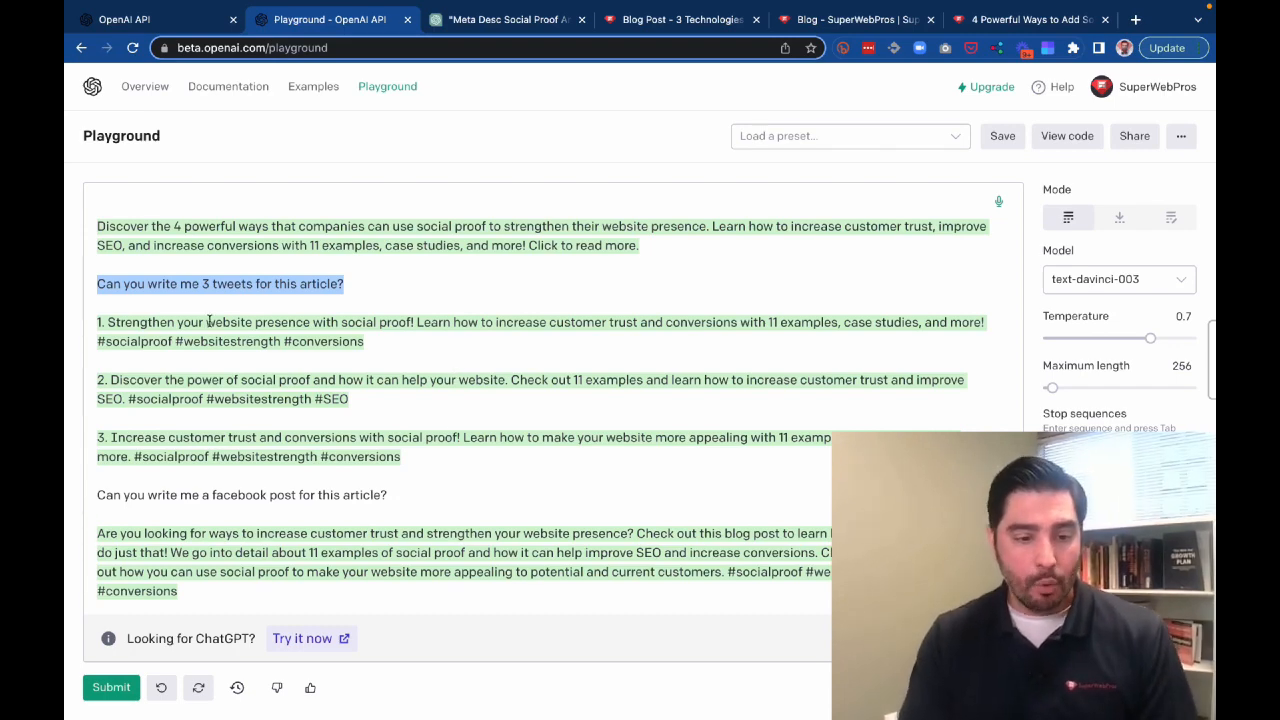
{"action": "left_click", "coordinate": [498, 22]}
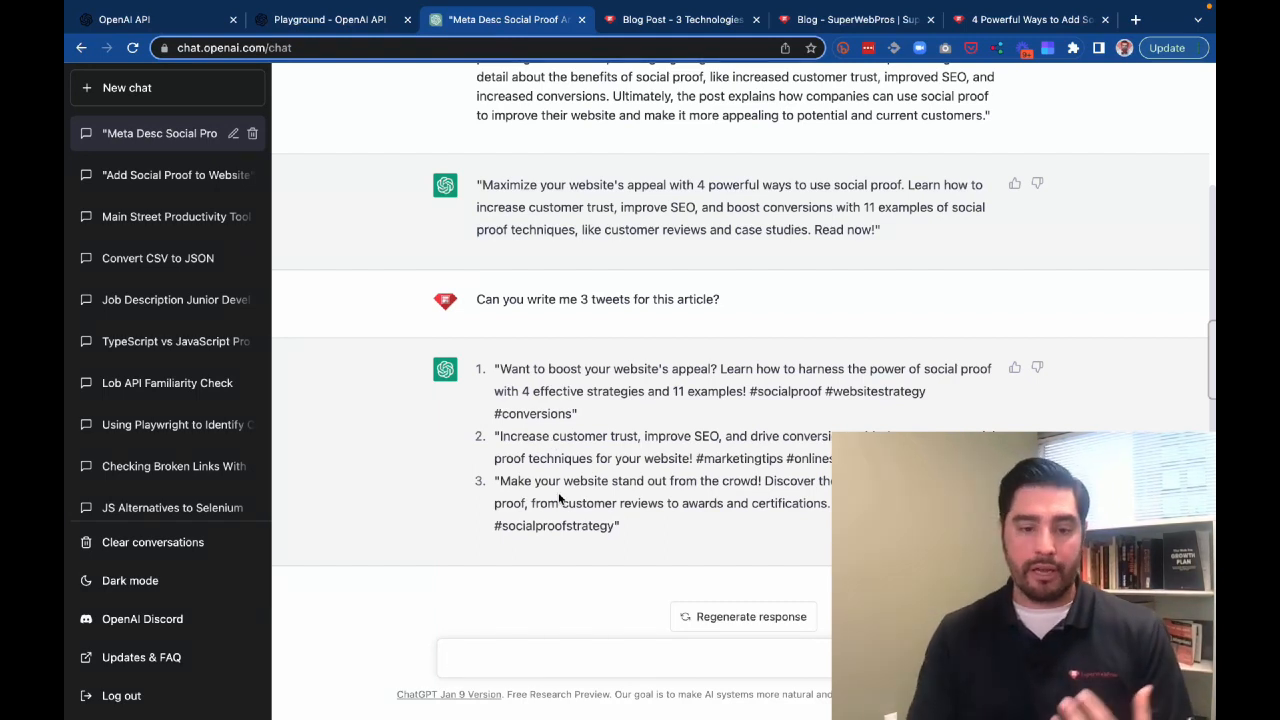
{"action": "type", "text": "C"}
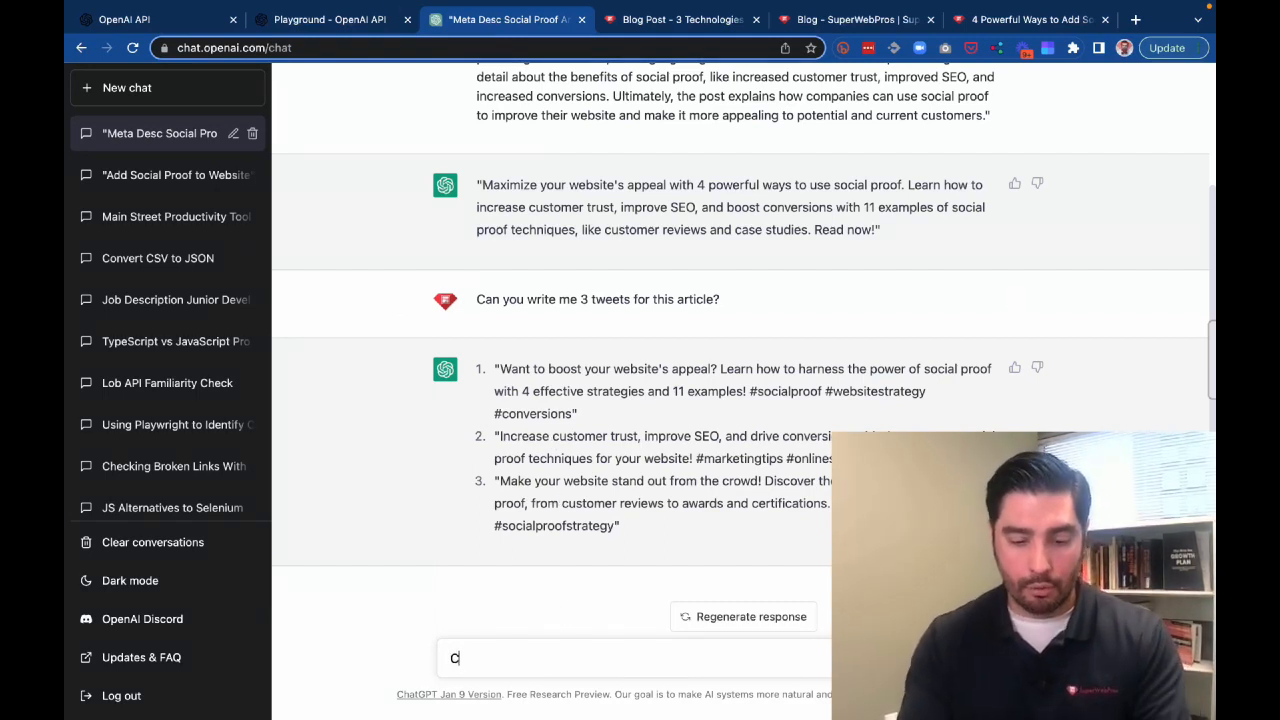
{"action": "type", "text": "an you wre"}
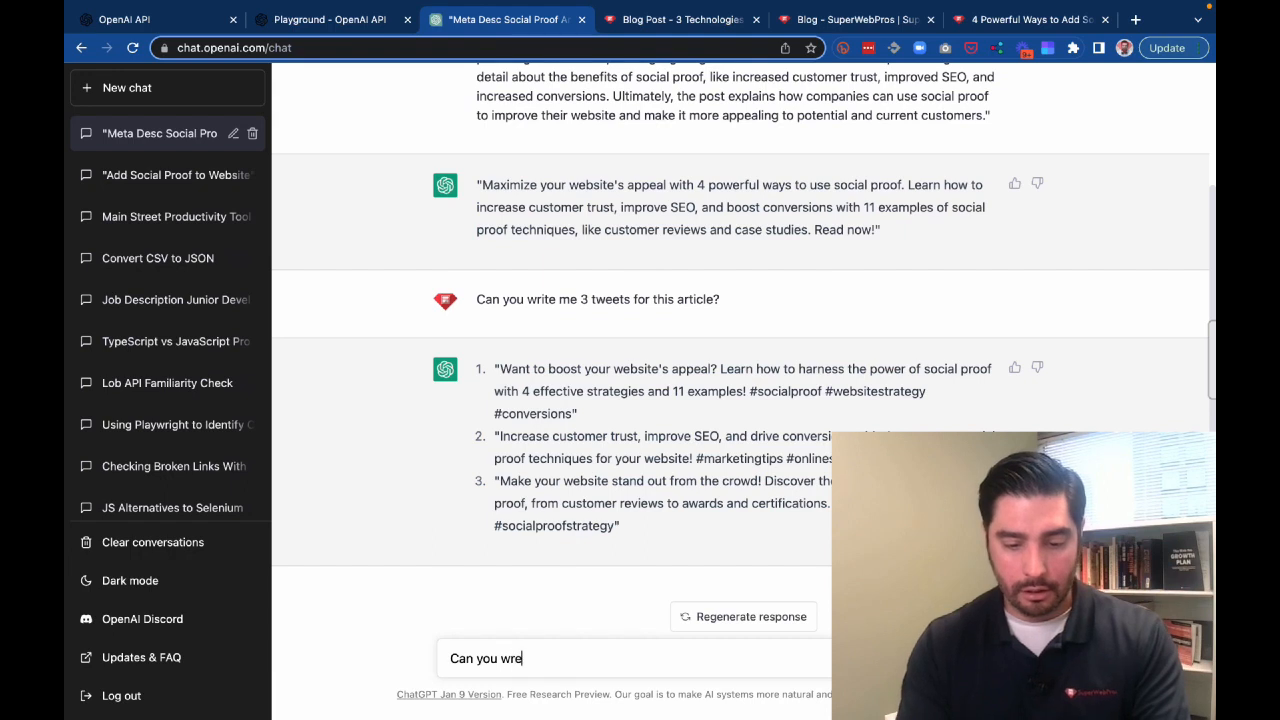
{"action": "key", "text": "BackSpace"}
{"action": "type", "text": "ite me a facebook"}
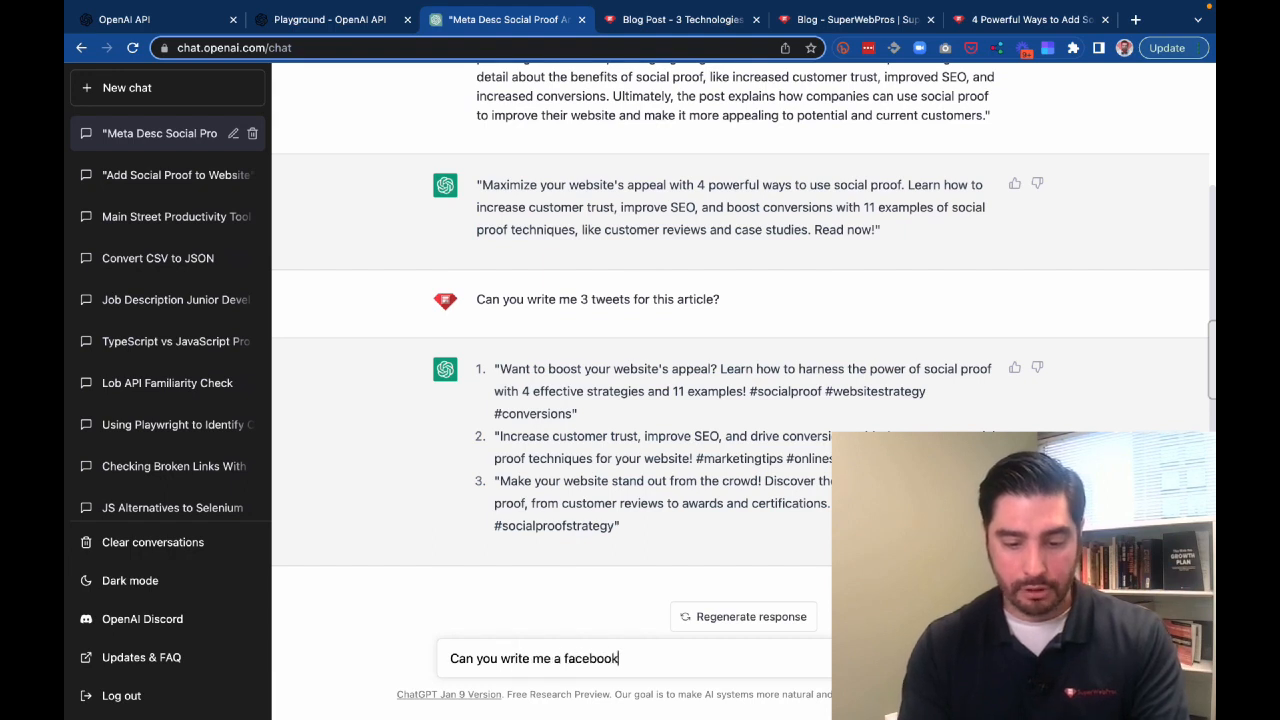
{"action": "type", "text": " post?"}
{"action": "key", "text": "Return"}
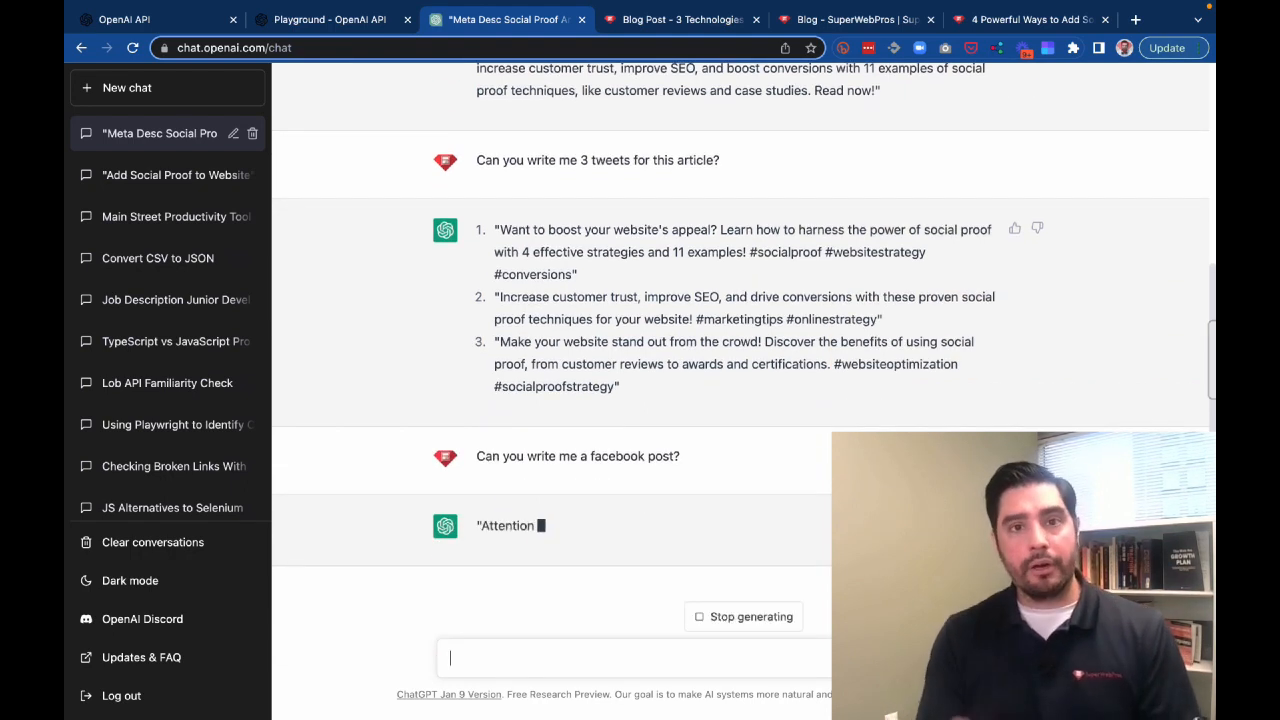
Compare the Facebook post generated in the Playground with the one generated in ChatGPT
{"action": "left_click", "coordinate": [362, 22]}
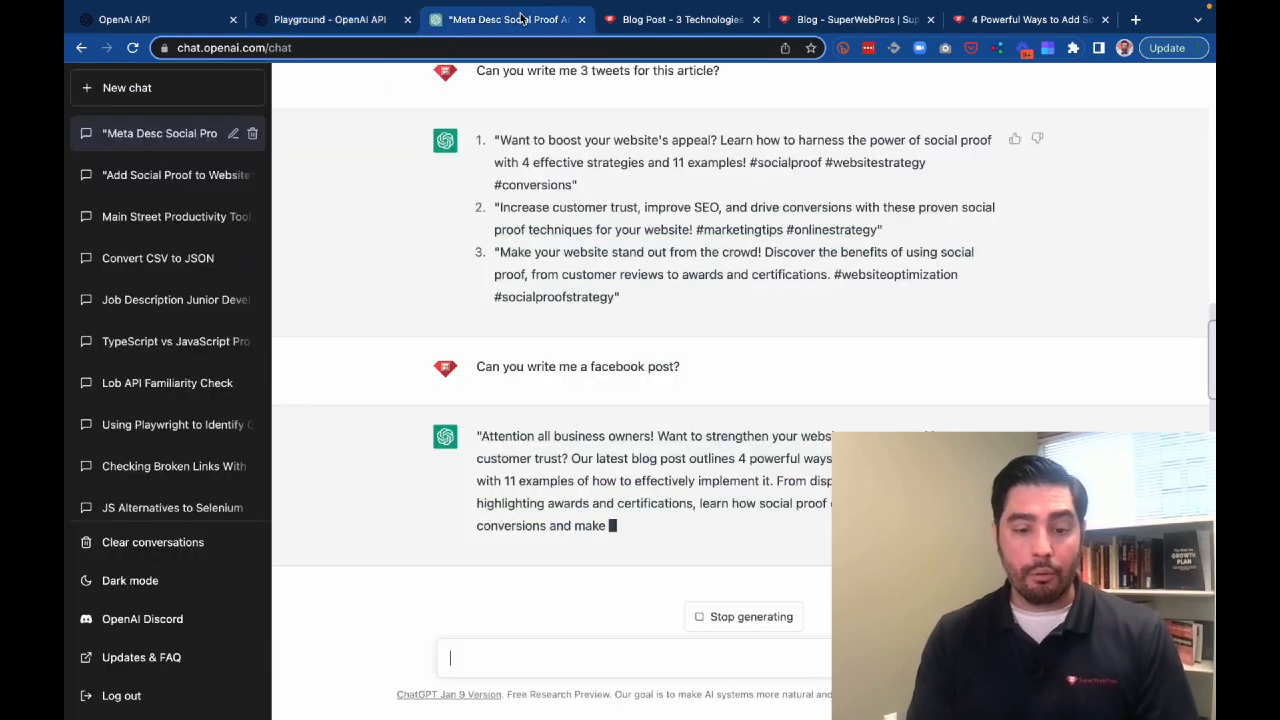
{"action": "left_click", "coordinate": [518, 19]}
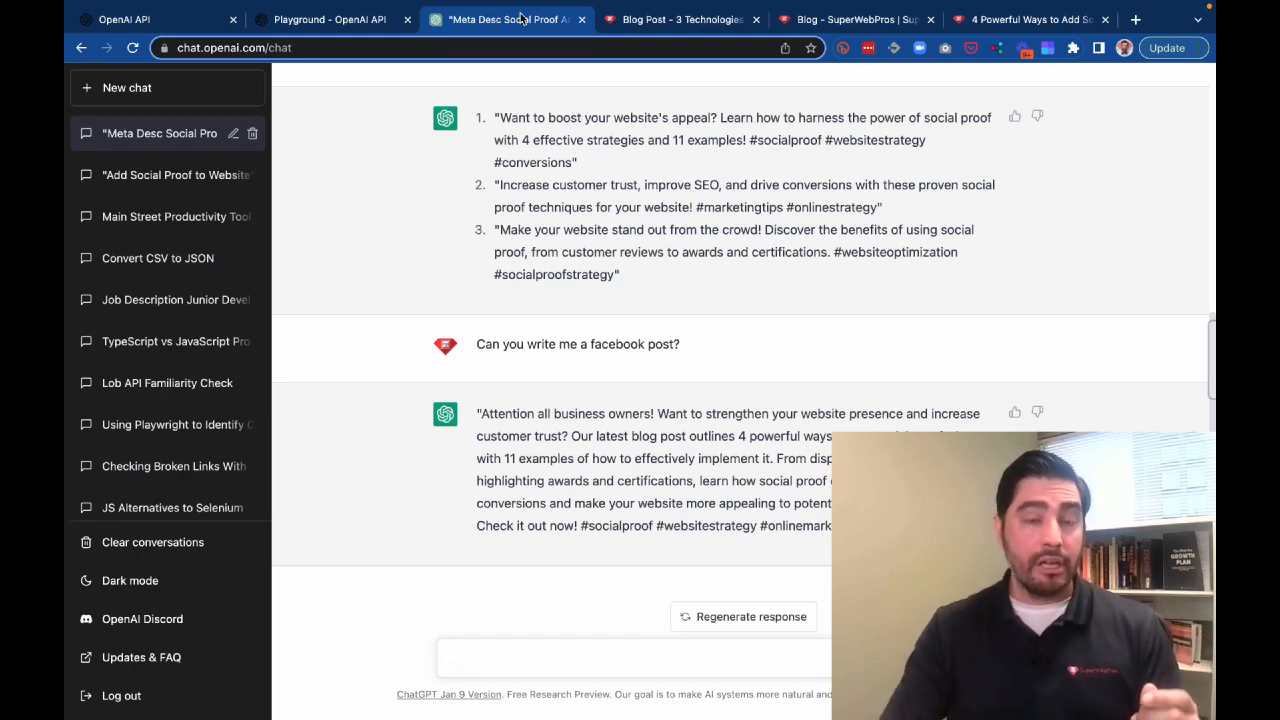
{"action": "left_click", "coordinate": [370, 19]}
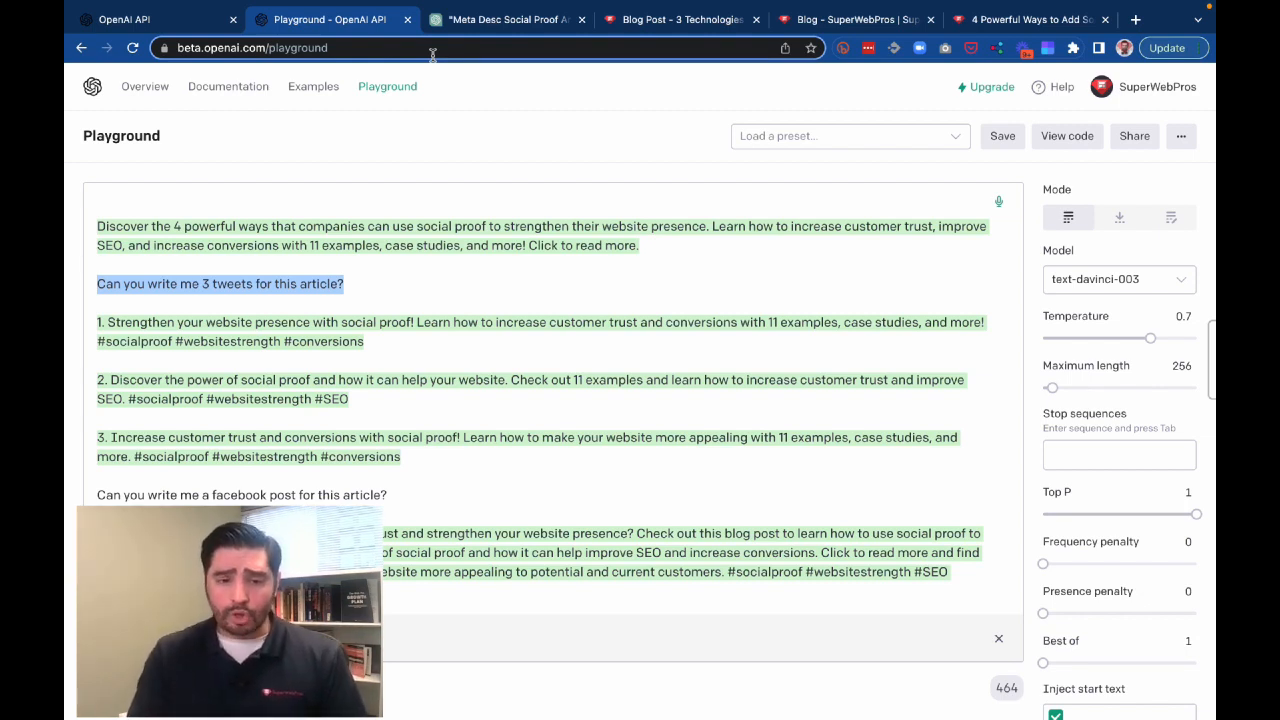
{"action": "left_click", "coordinate": [488, 22]}
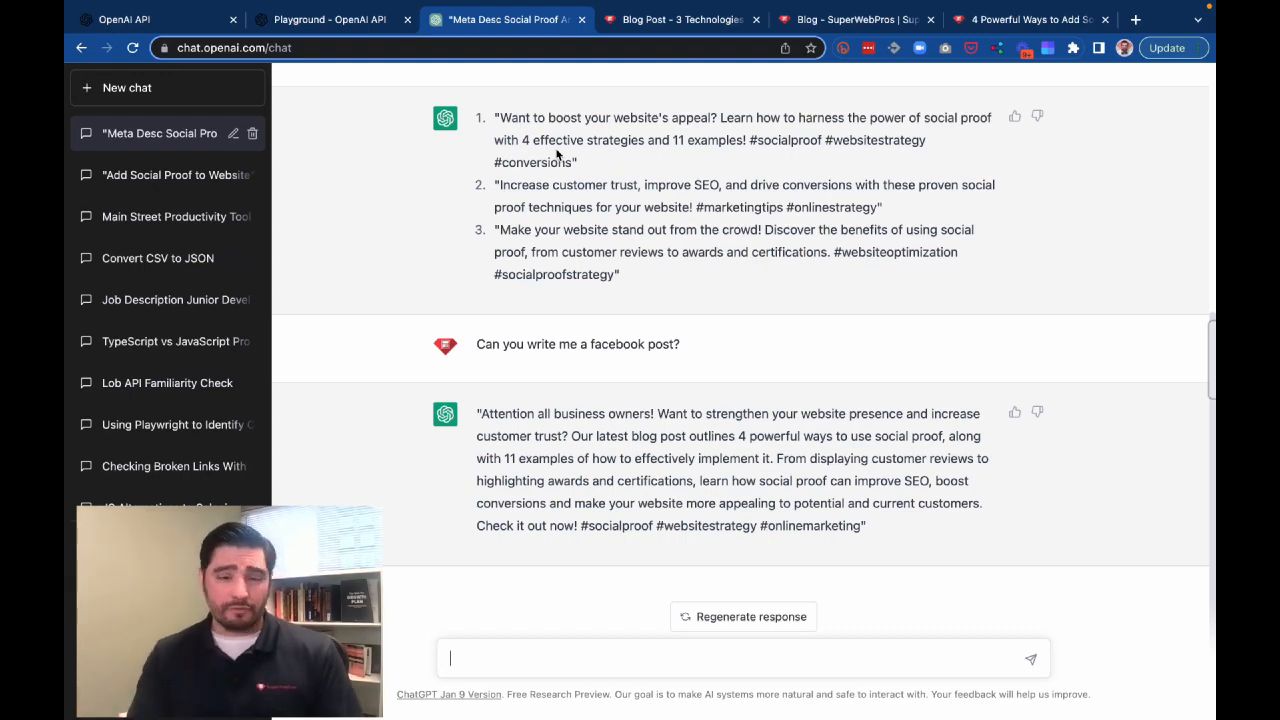
{"action": "left_click", "coordinate": [372, 22]}
{"action": "left_click", "coordinate": [503, 32]}
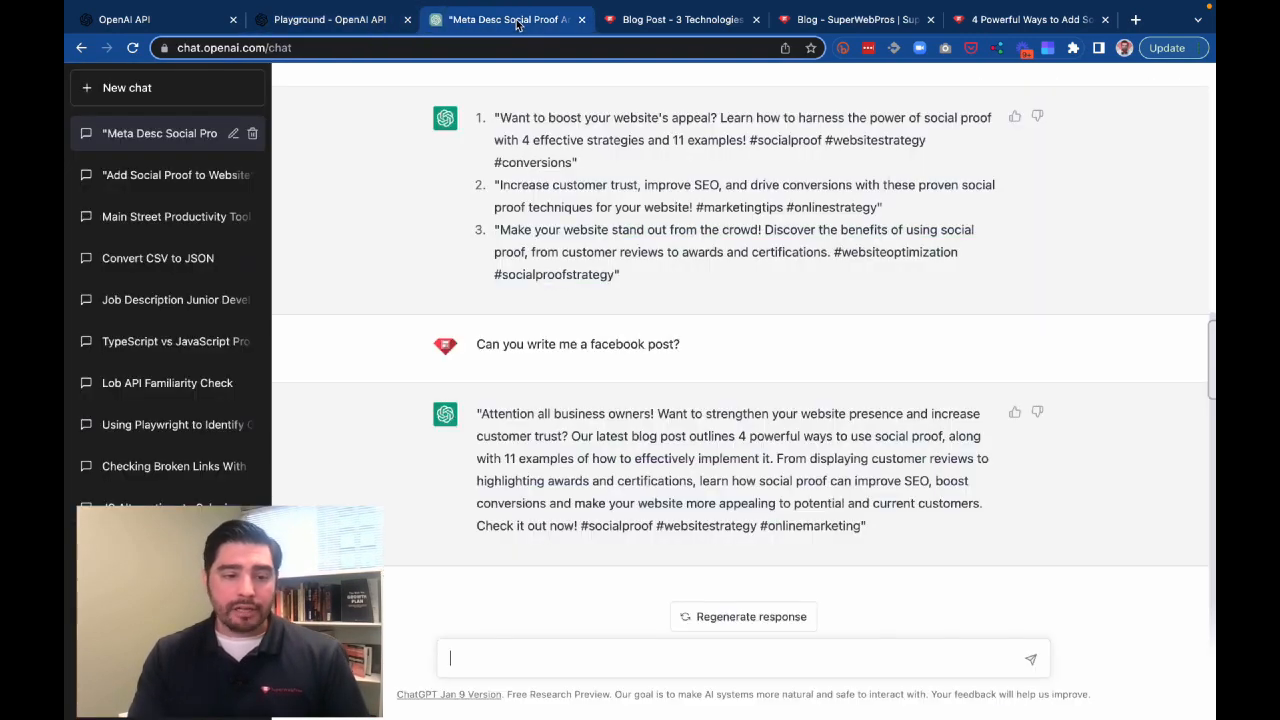
In a new ChatGPT chat, request an email to reengage a prospect about SEO services after a few months without talking
{"action": "left_click", "coordinate": [170, 92]}
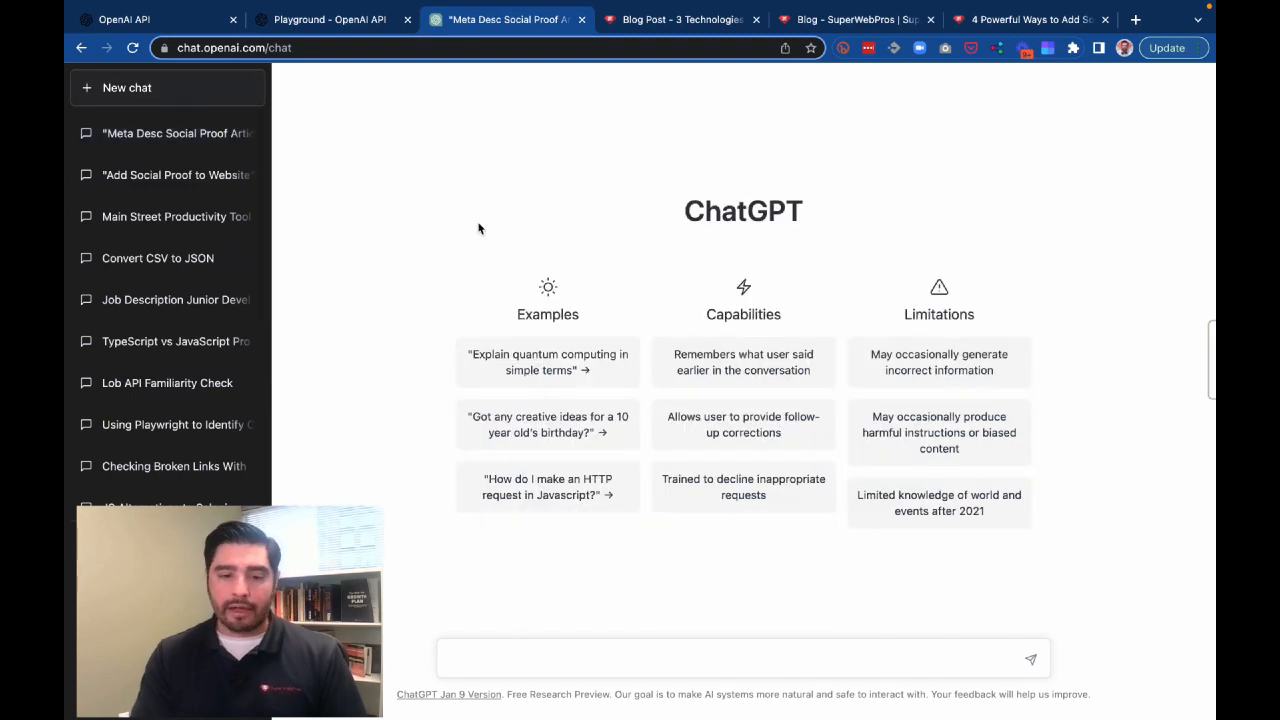
{"action": "left_click", "coordinate": [562, 664]}
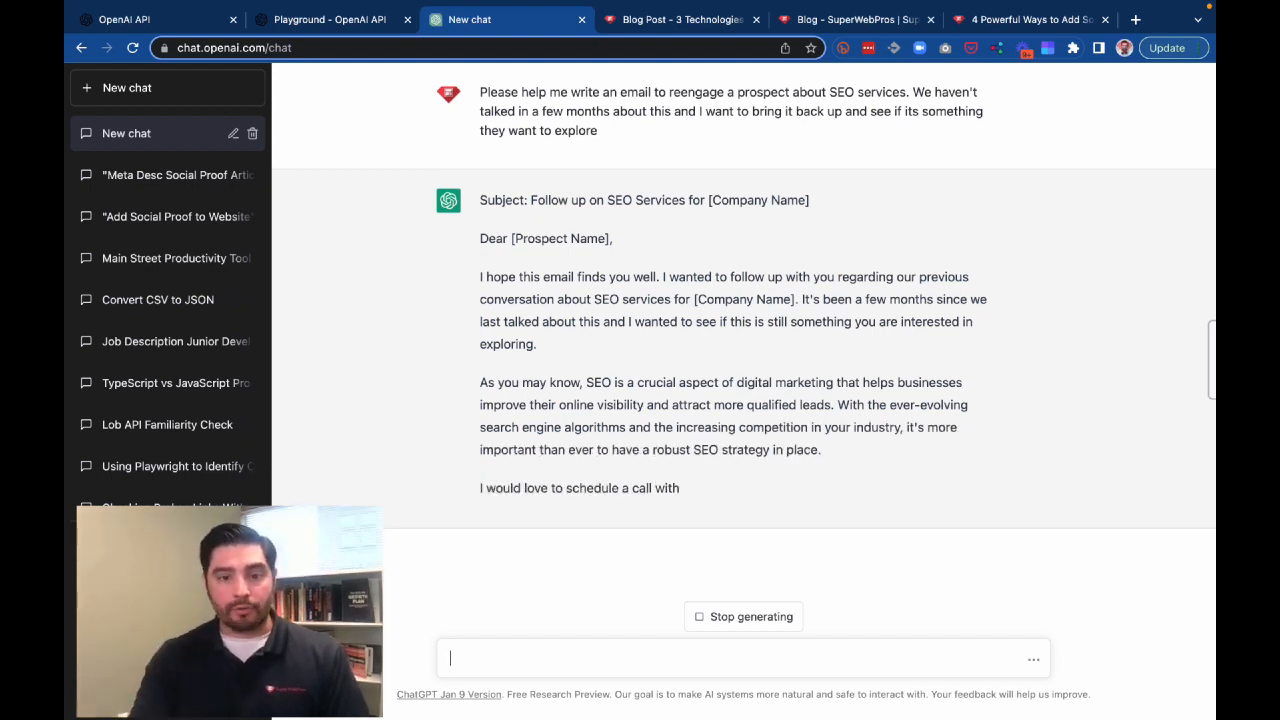
Copy the prospect reengagement email prompt from ChatGPT, replace all the text in the Playground with it and submit it
{"action": "left_click_drag", "start_coordinate": [478, 92], "coordinate": [600, 132]}
{"action": "key", "text": "ctrl+c"}
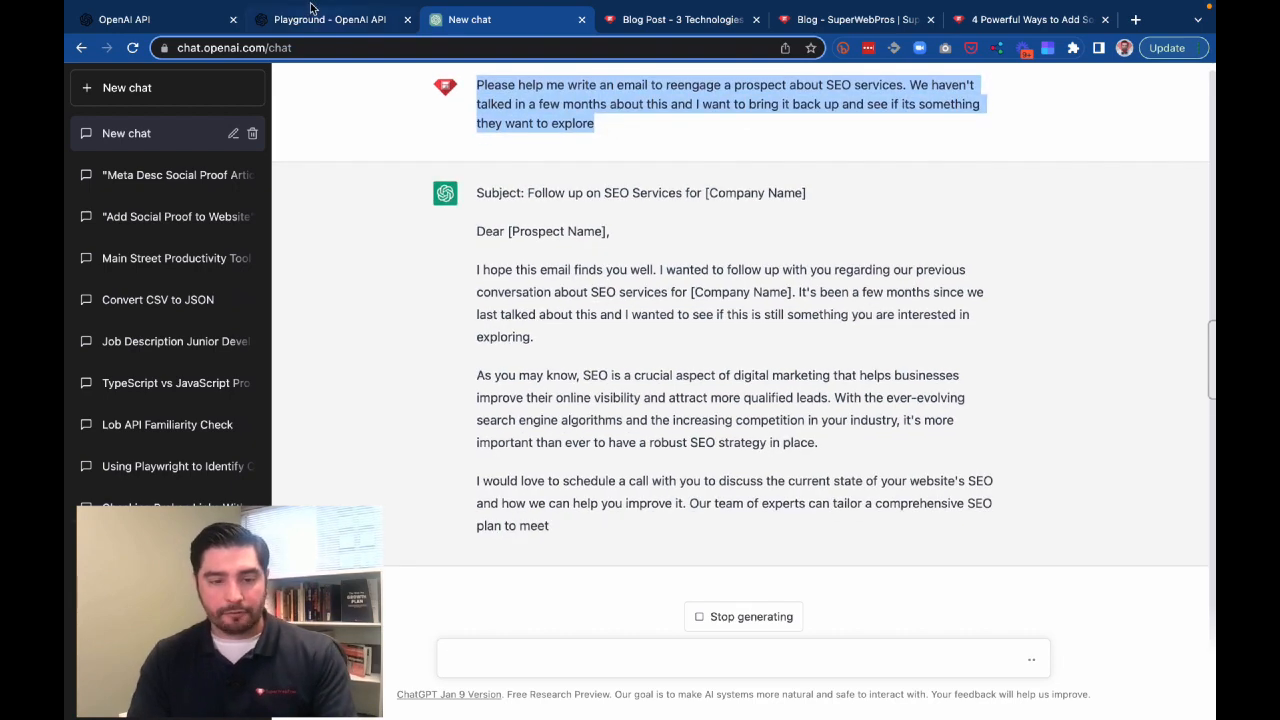
{"action": "left_click", "coordinate": [325, 20]}
{"action": "left_click", "coordinate": [486, 295]}
{"action": "key", "text": "ctrl+a"}
{"action": "key", "text": "ctrl+v"}
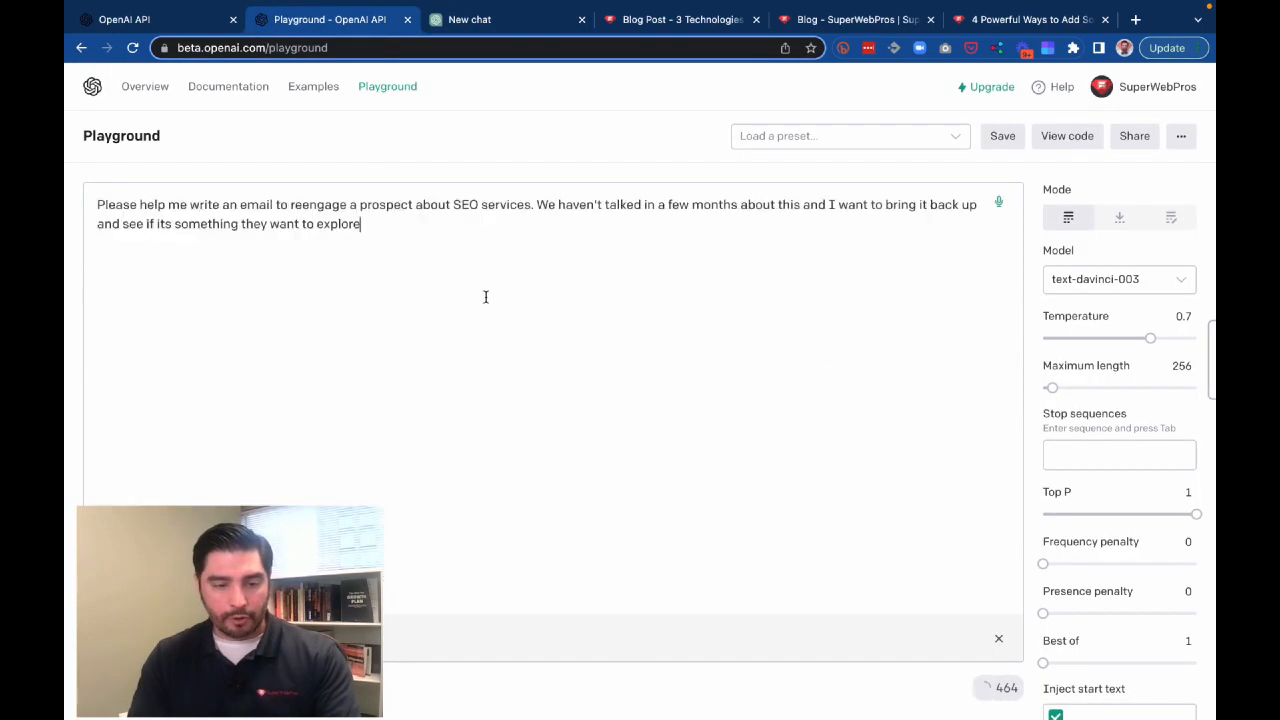
{"action": "key", "text": "Return"}
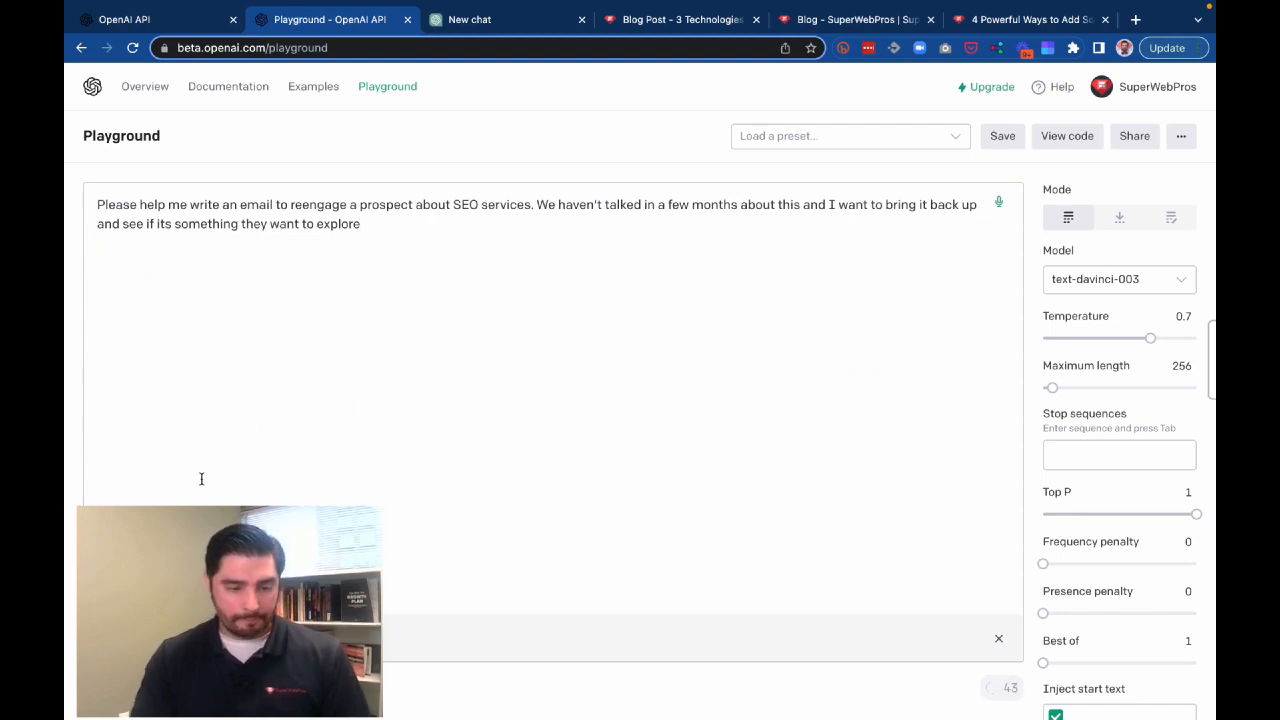
{"action": "left_click", "coordinate": [112, 688]}
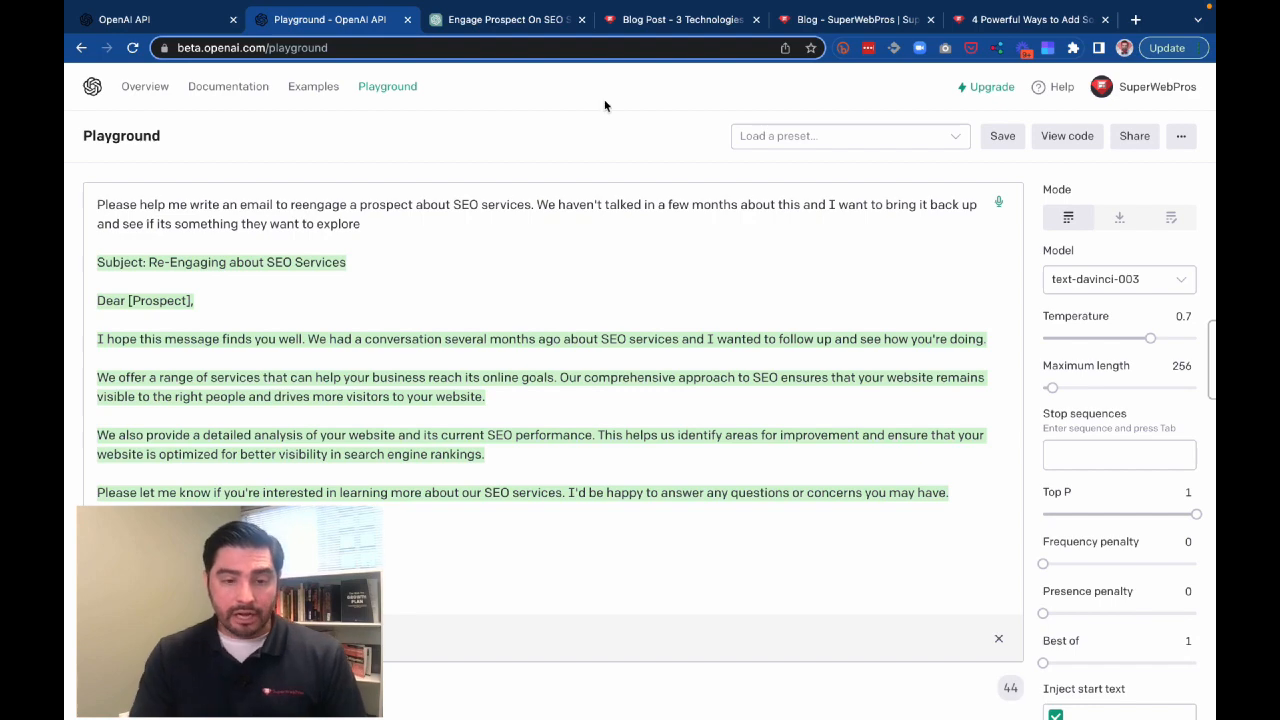
In a new ChatGPT chat, write "can you help me to have a difficult conversation with an employee whose performance has lagged lately"
{"action": "left_click", "coordinate": [530, 30]}
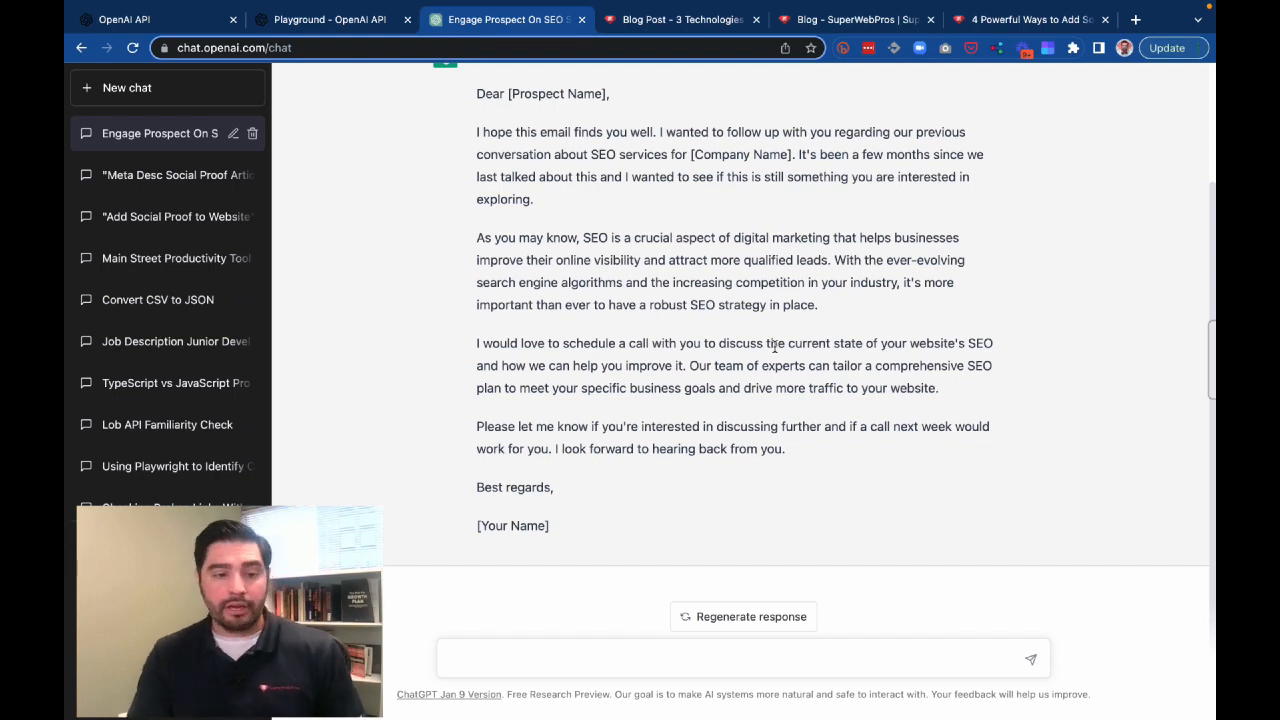
{"action": "left_click", "coordinate": [178, 96]}
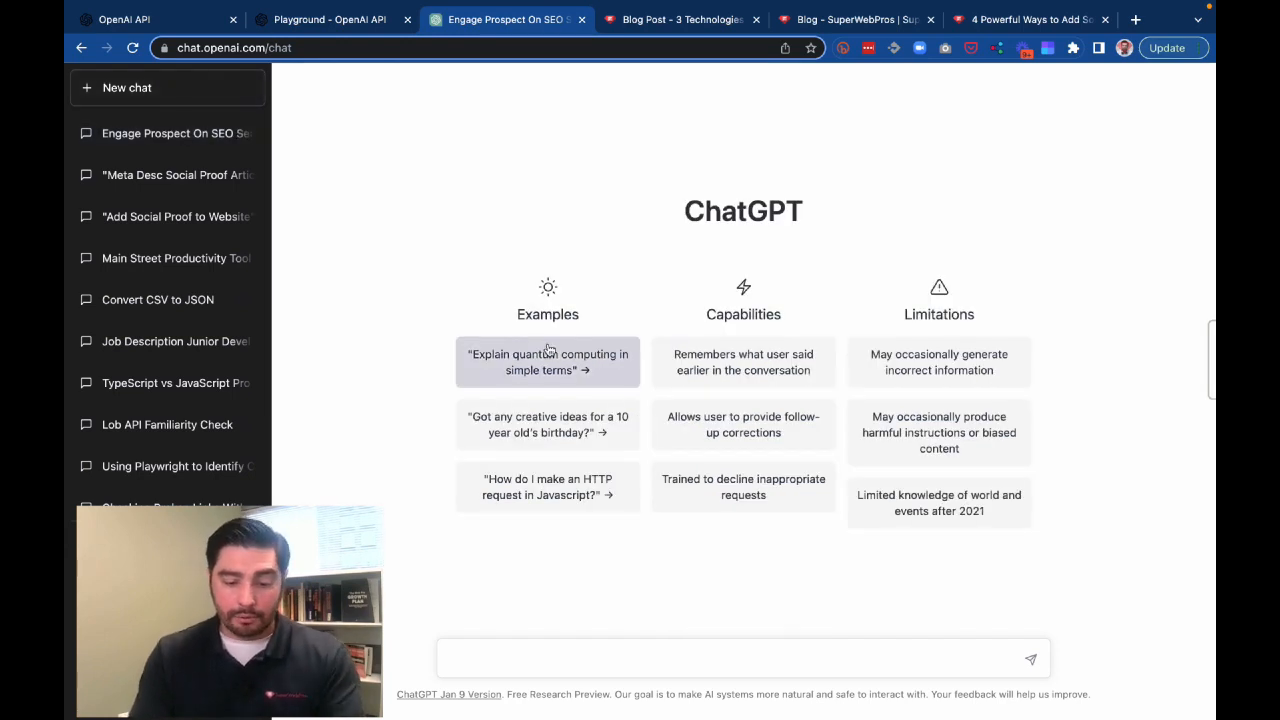
{"action": "left_click", "coordinate": [497, 662]}
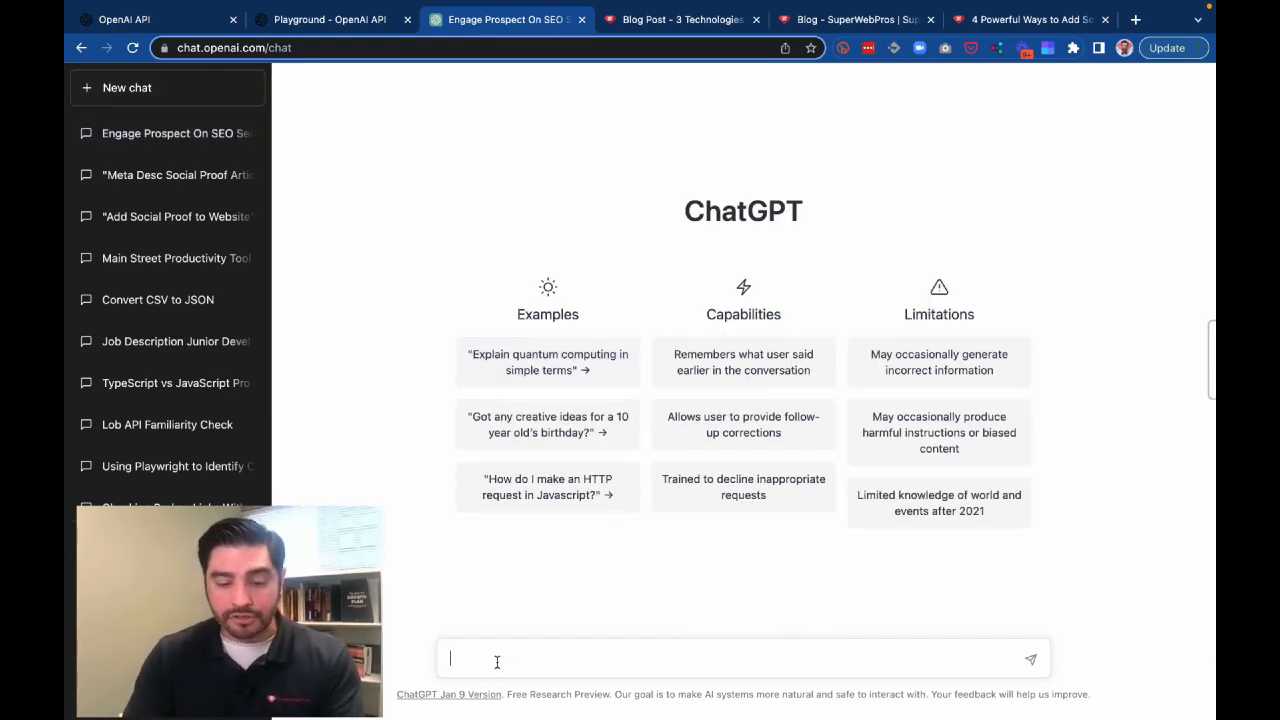
{"action": "type", "text": "can you help "}
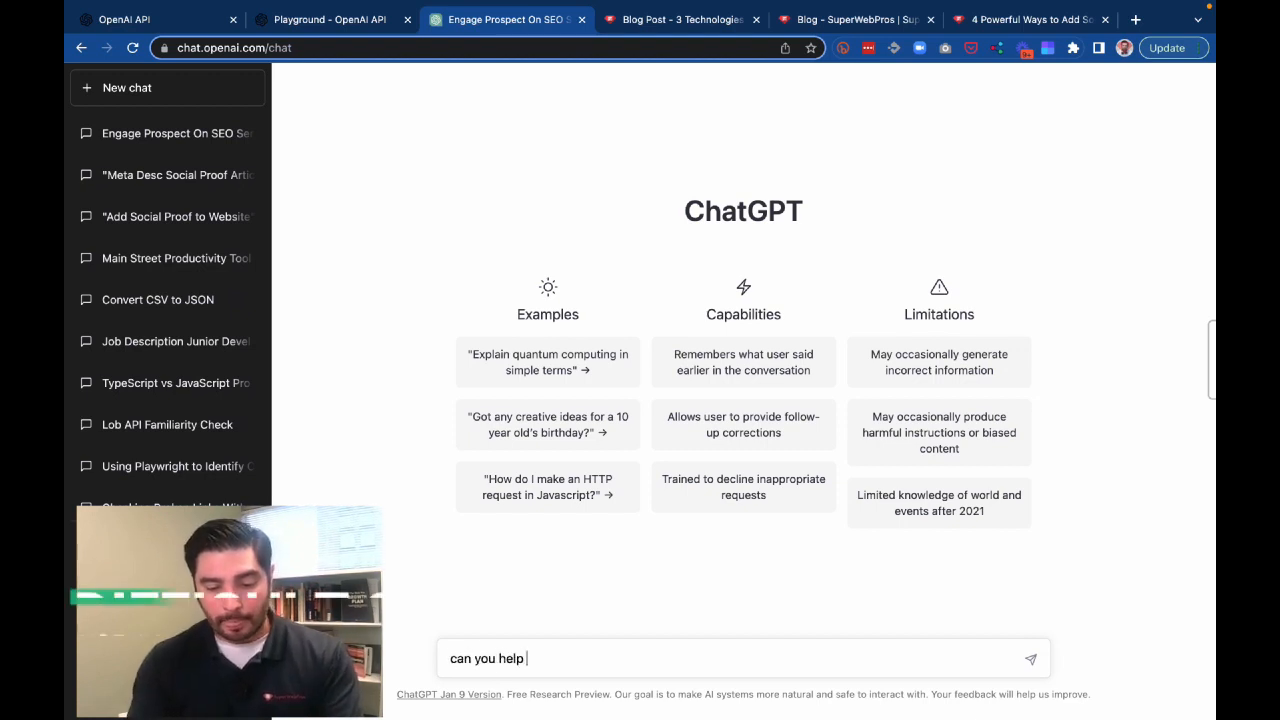
{"action": "type", "text": "me to have a difficu"}
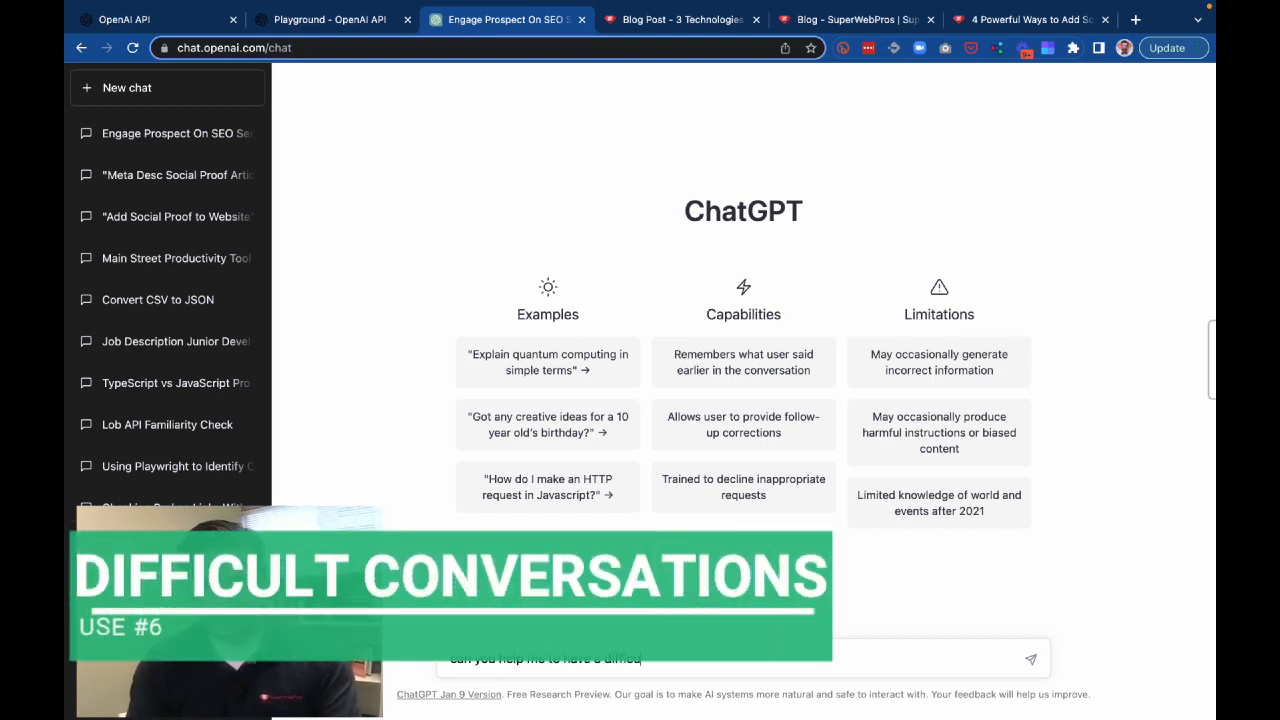
{"action": "type", "text": "lt conversation w"}
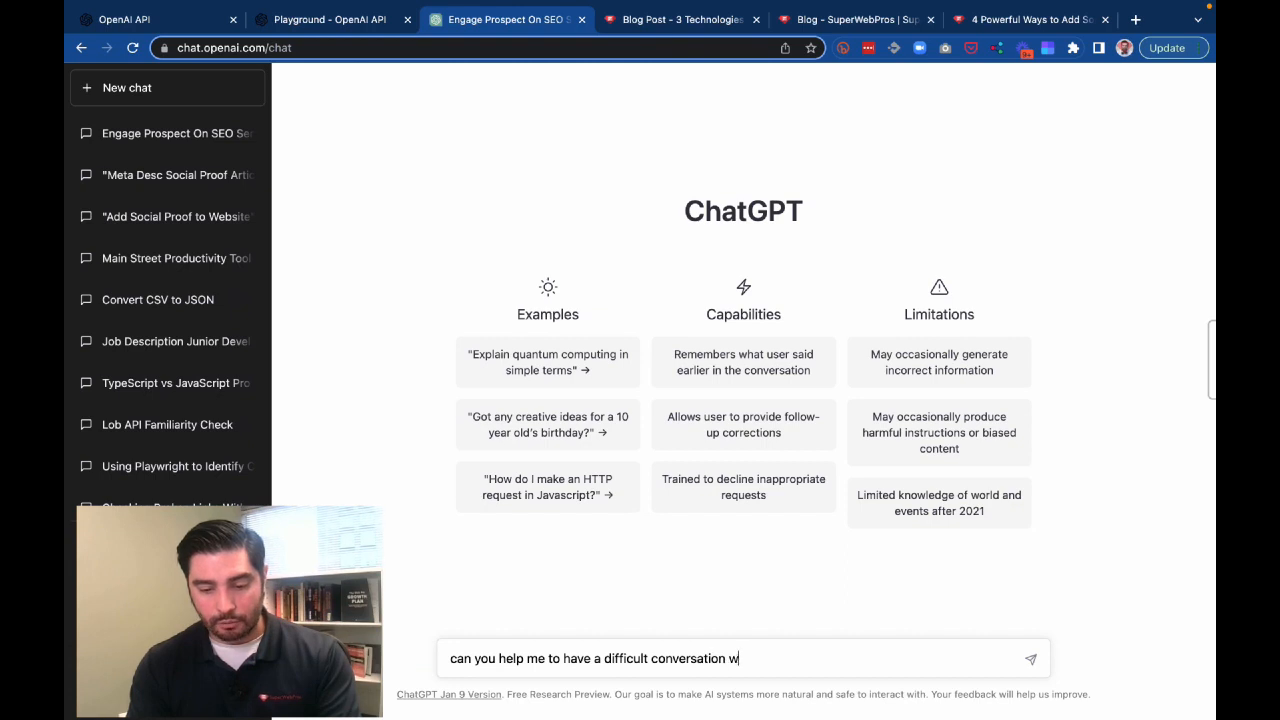
{"action": "type", "text": "ith an employee whose pef"}
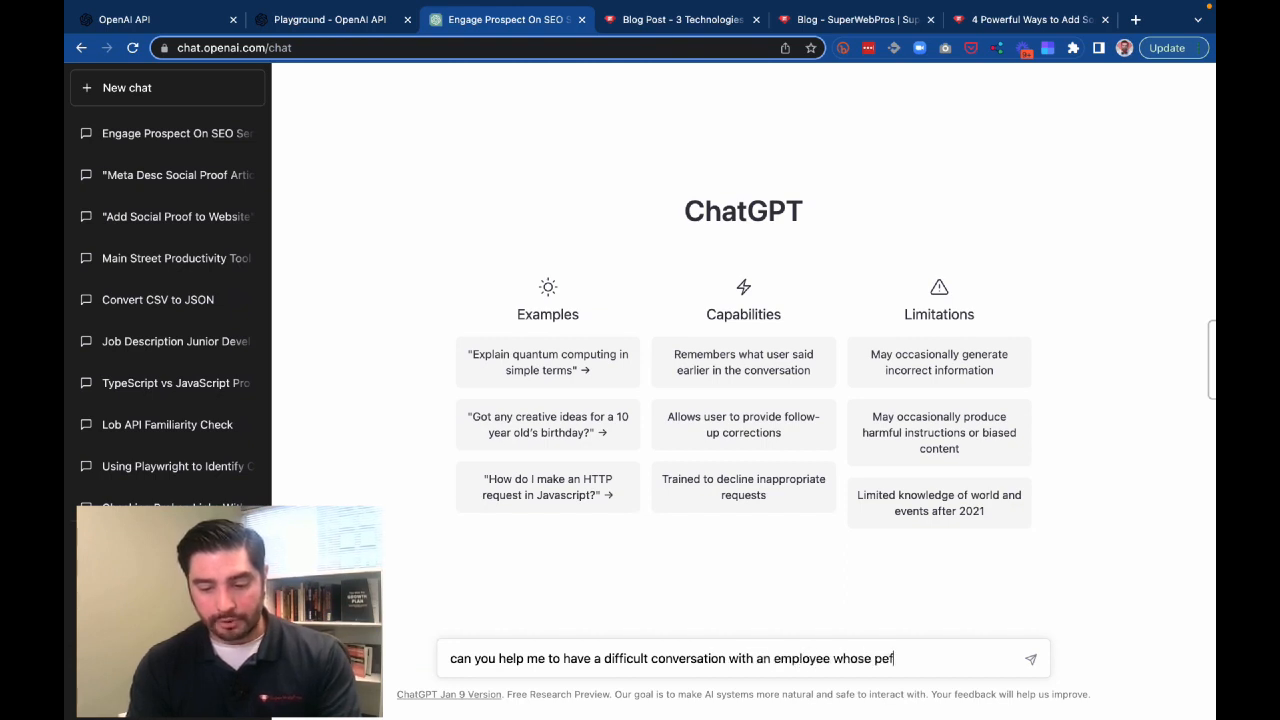
{"action": "key", "text": "BackSpace"}
{"action": "type", "text": "rfomance"}
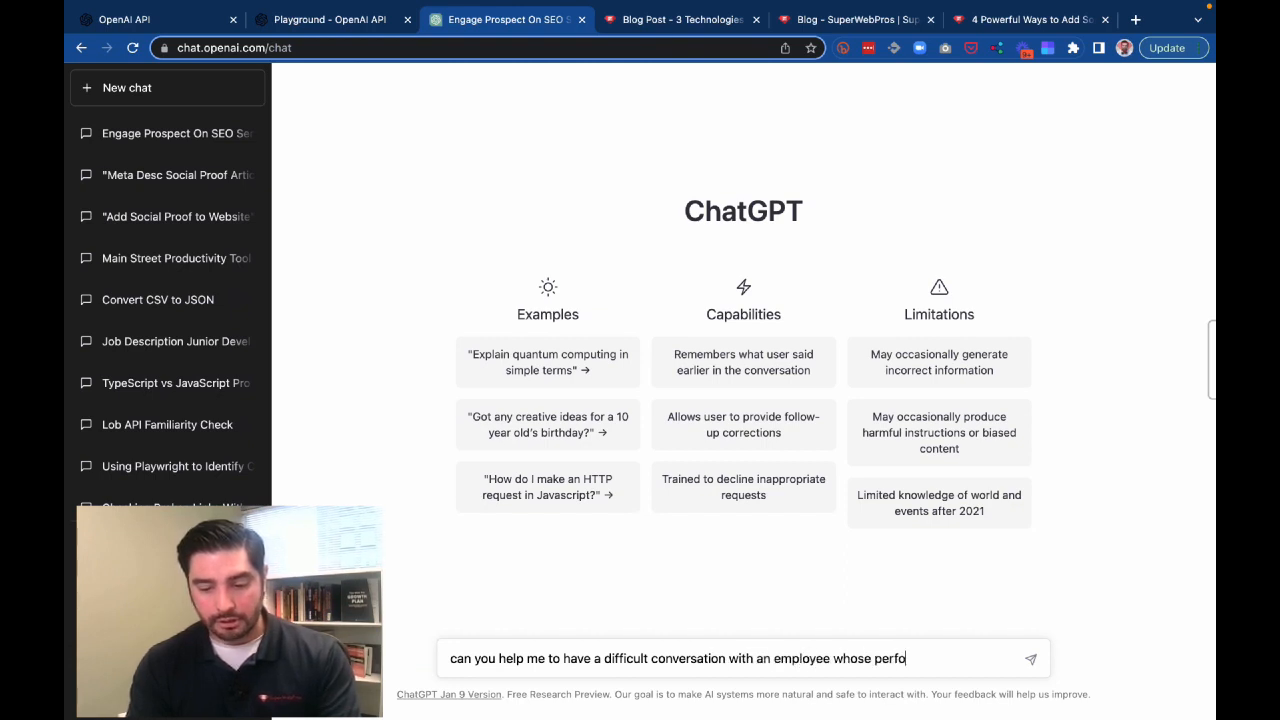
{"action": "key", "text": "BackSpace"}
{"action": "type", "text": "rman"}
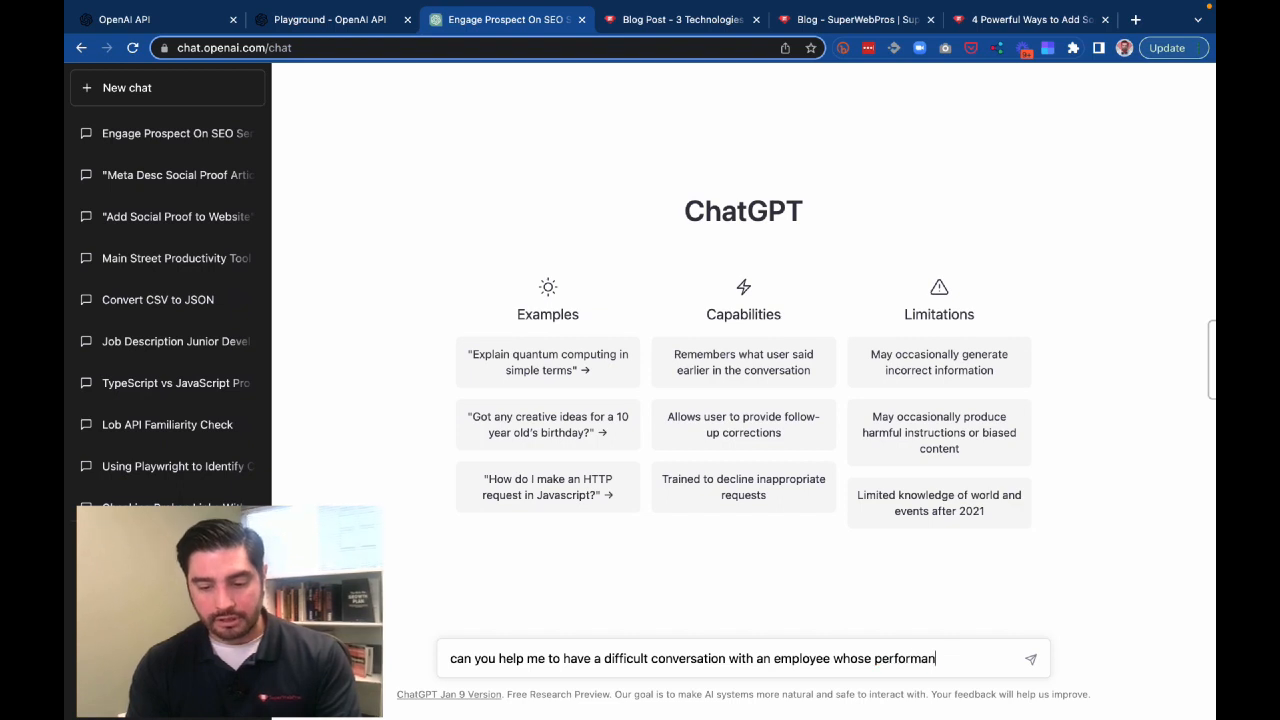
{"action": "type", "text": "ce has lagged lat"}
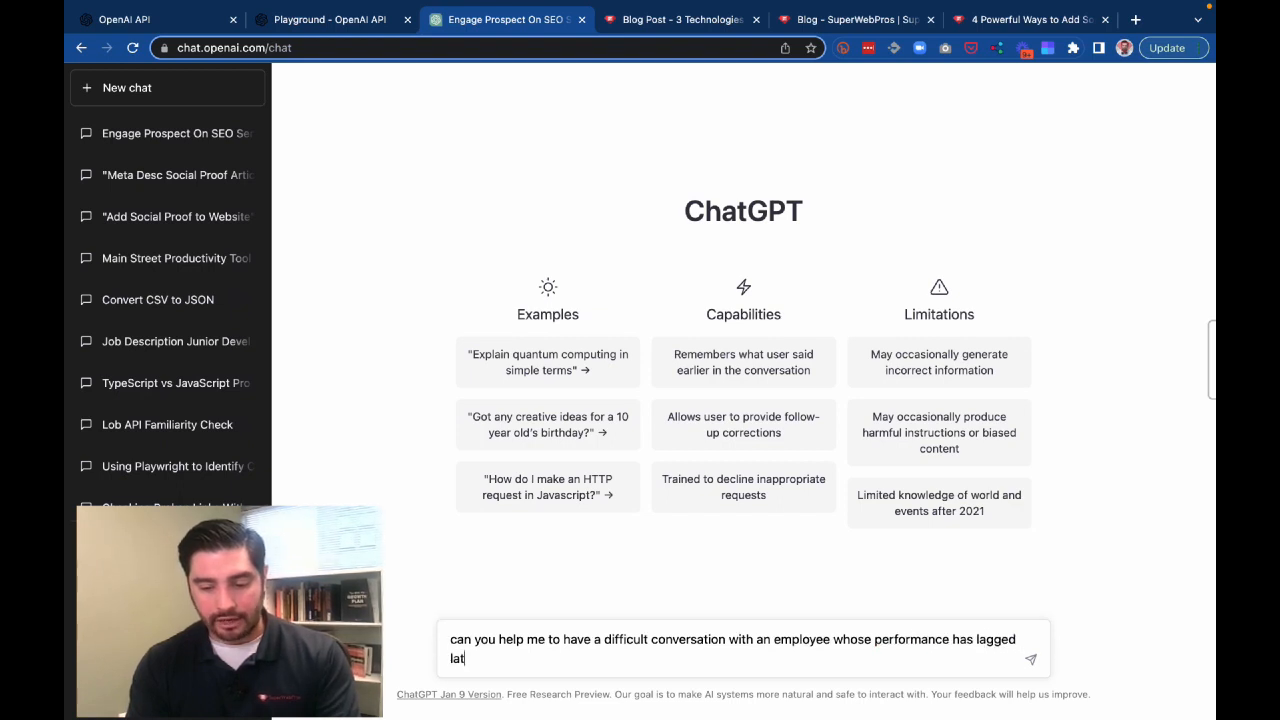
Complete the prompt with "please help me to motivate them while letting them know it needs to get fixed asap" and send it
{"action": "type", "text": "ely. please h"}
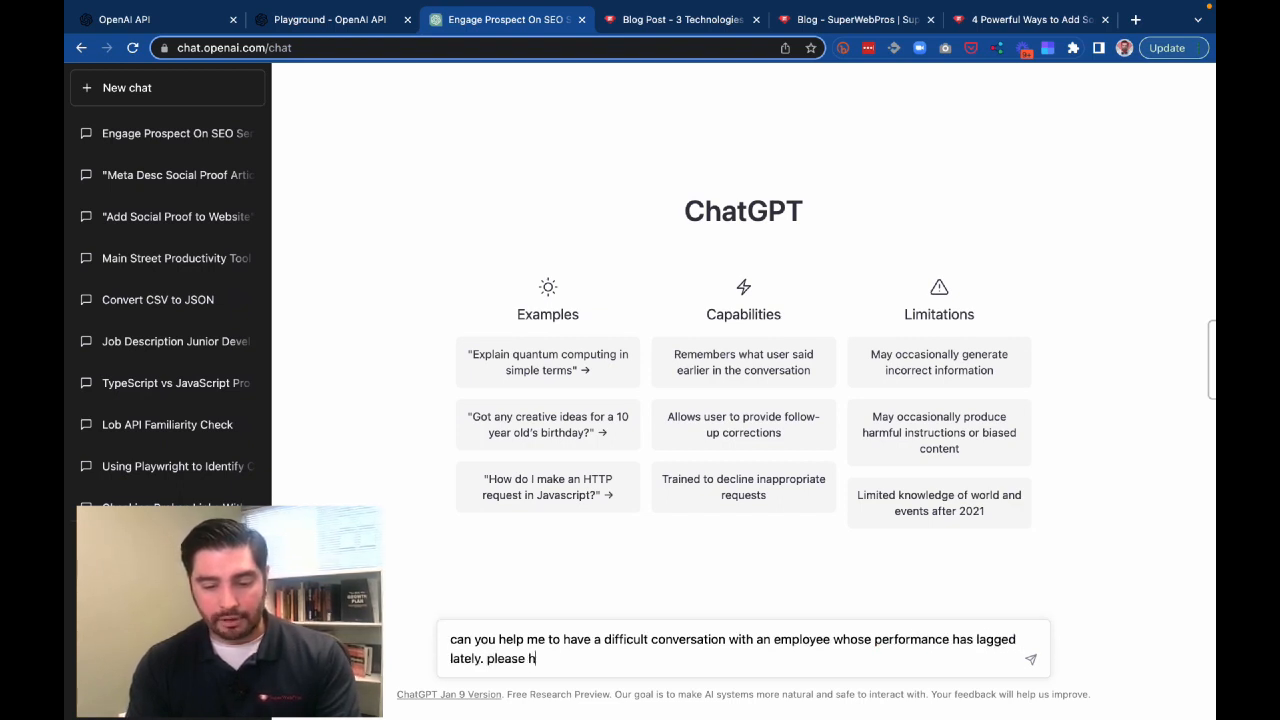
{"action": "type", "text": "elp me to ma"}
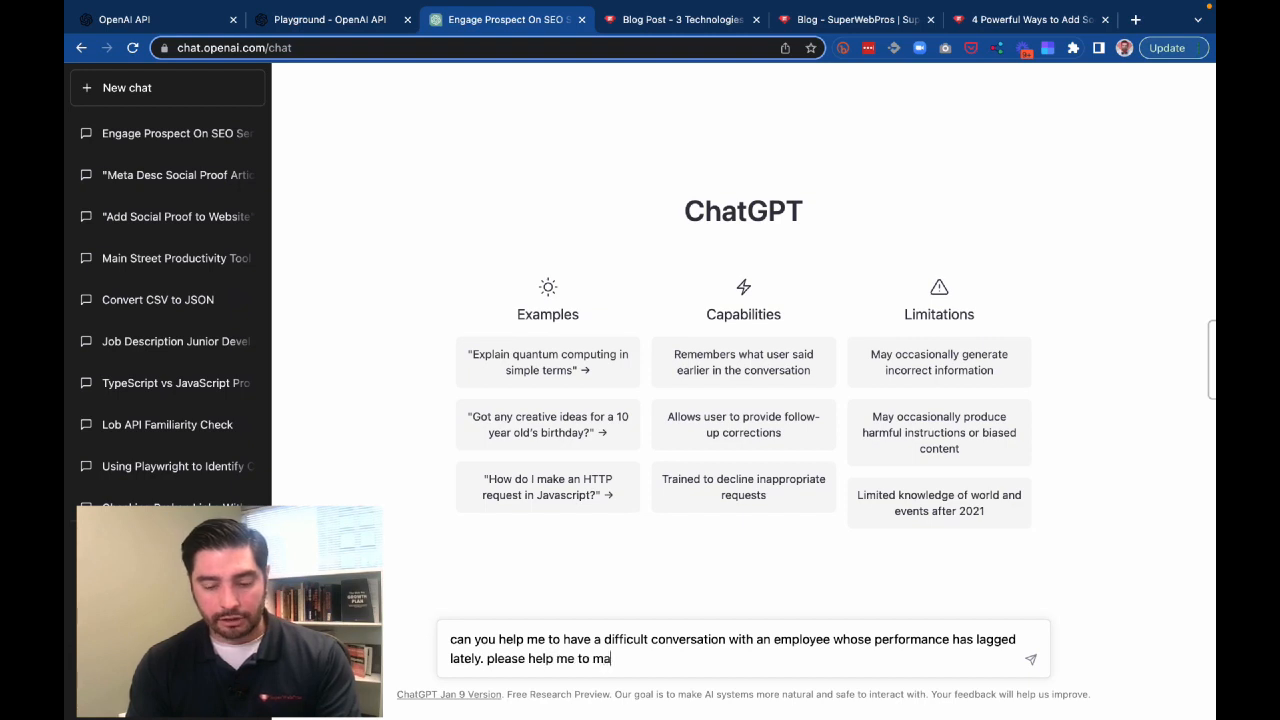
{"action": "key", "text": "BackSpace"}
{"action": "key", "text": "BackSpace"}
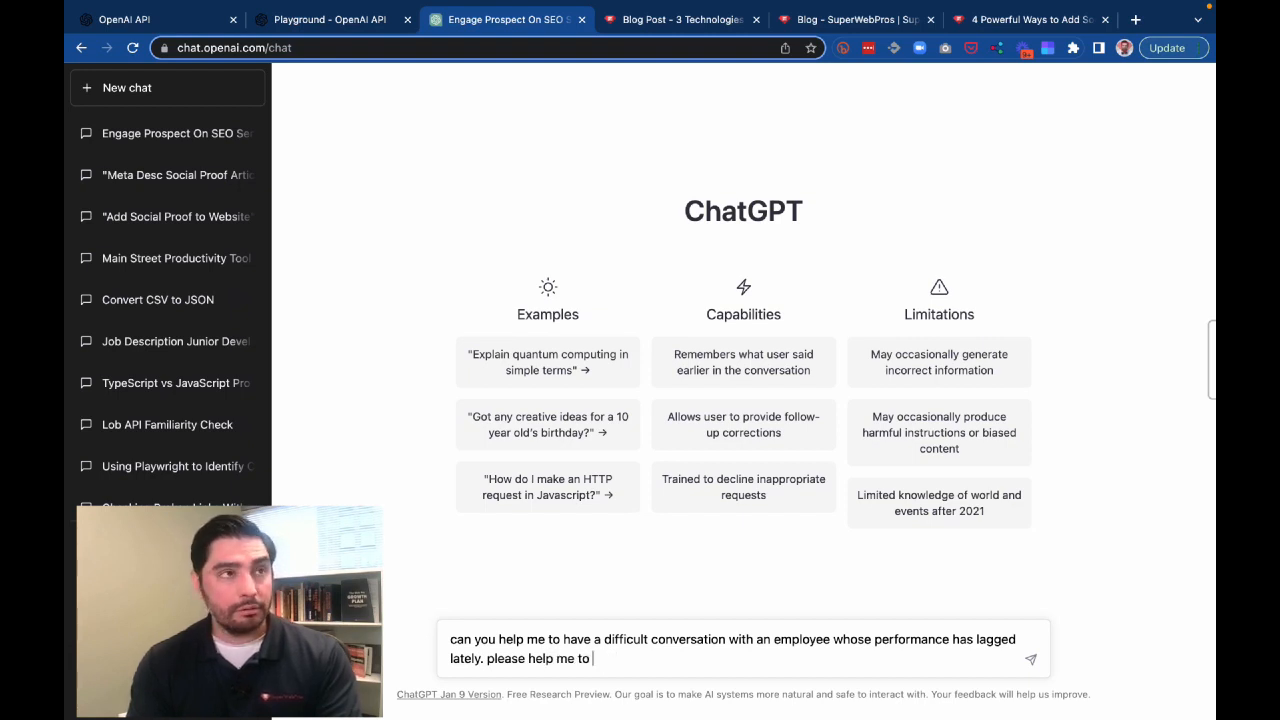
{"action": "type", "text": "motivate them "}
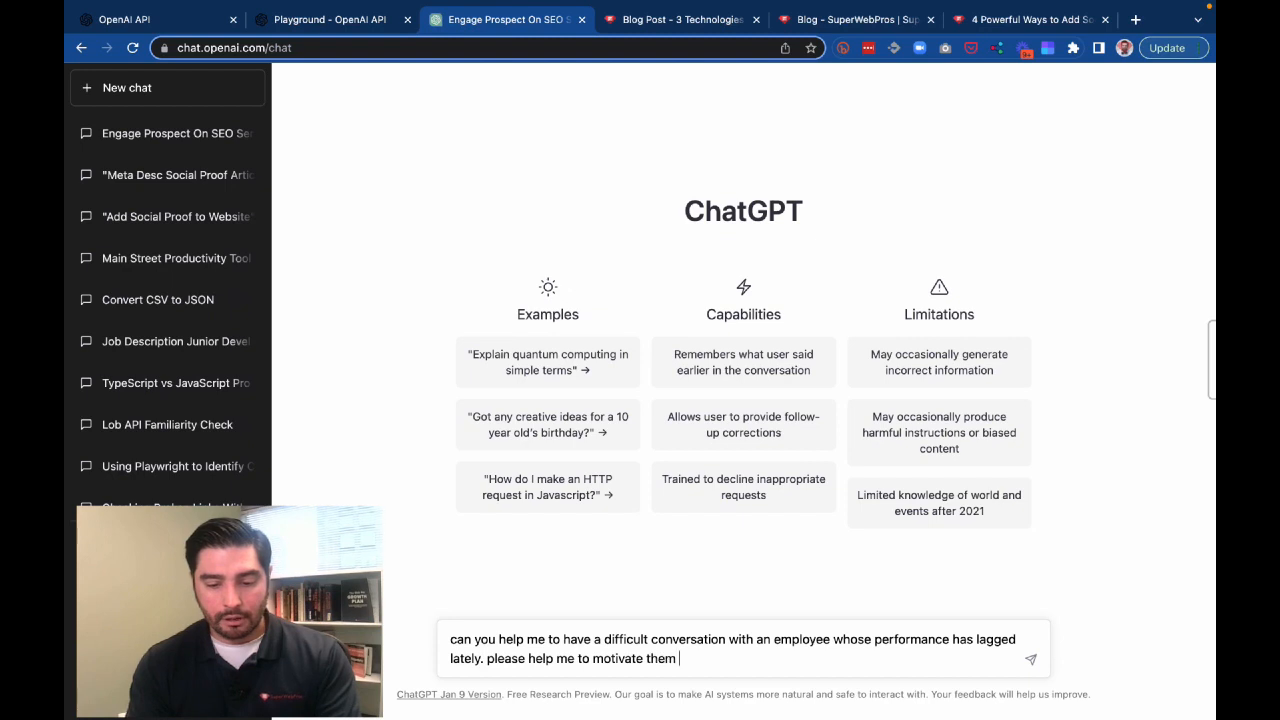
{"action": "type", "text": "while letting them "}
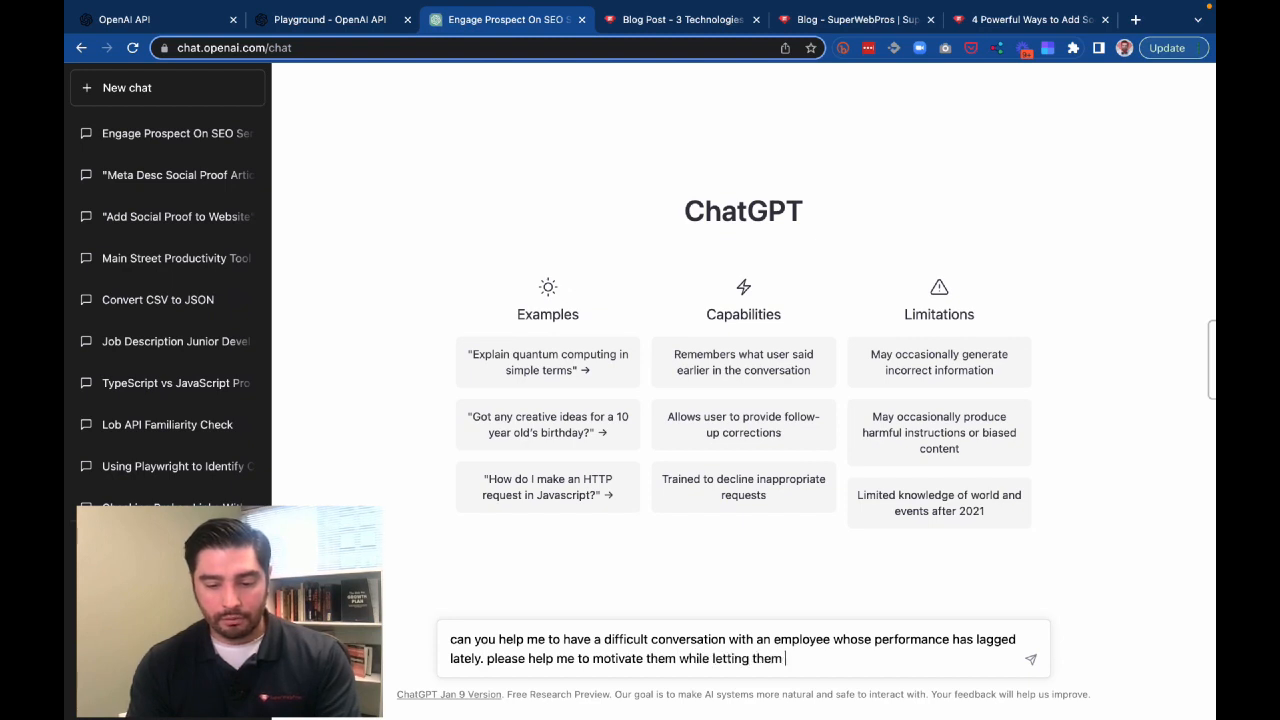
{"action": "type", "text": "know it needs to get"}
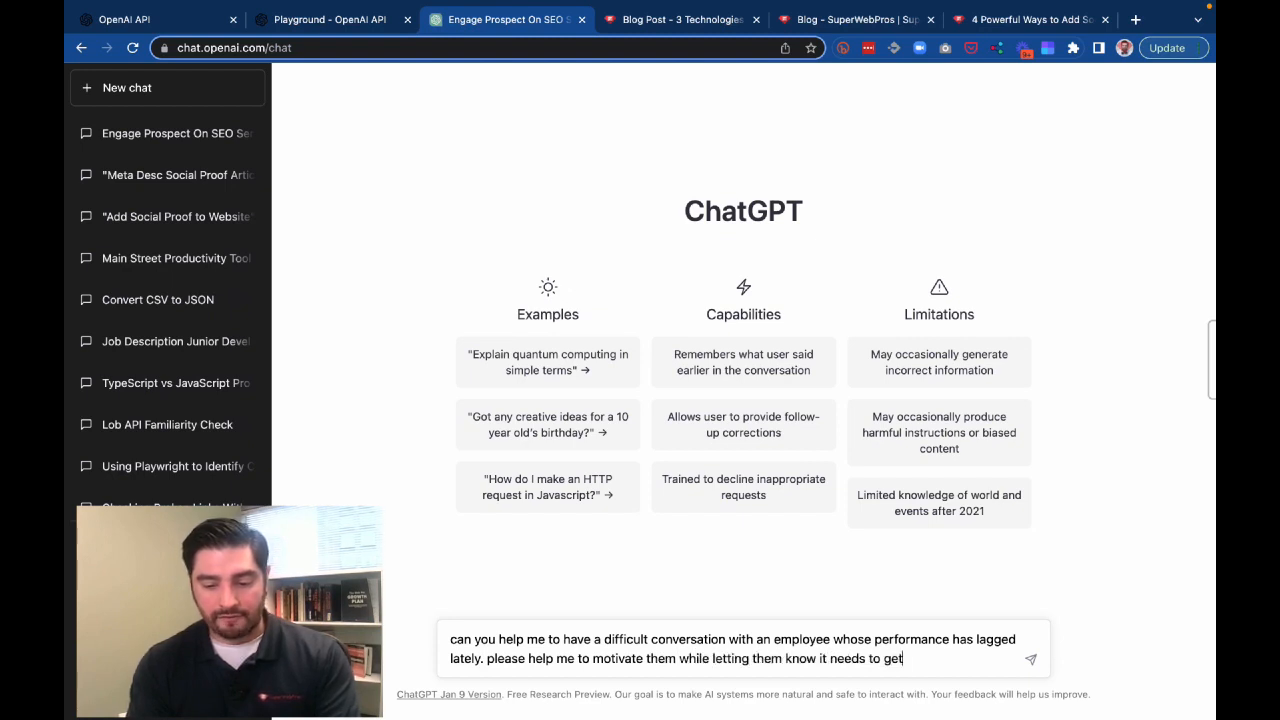
{"action": "type", "text": " fixed asap"}
{"action": "key", "text": "Return"}
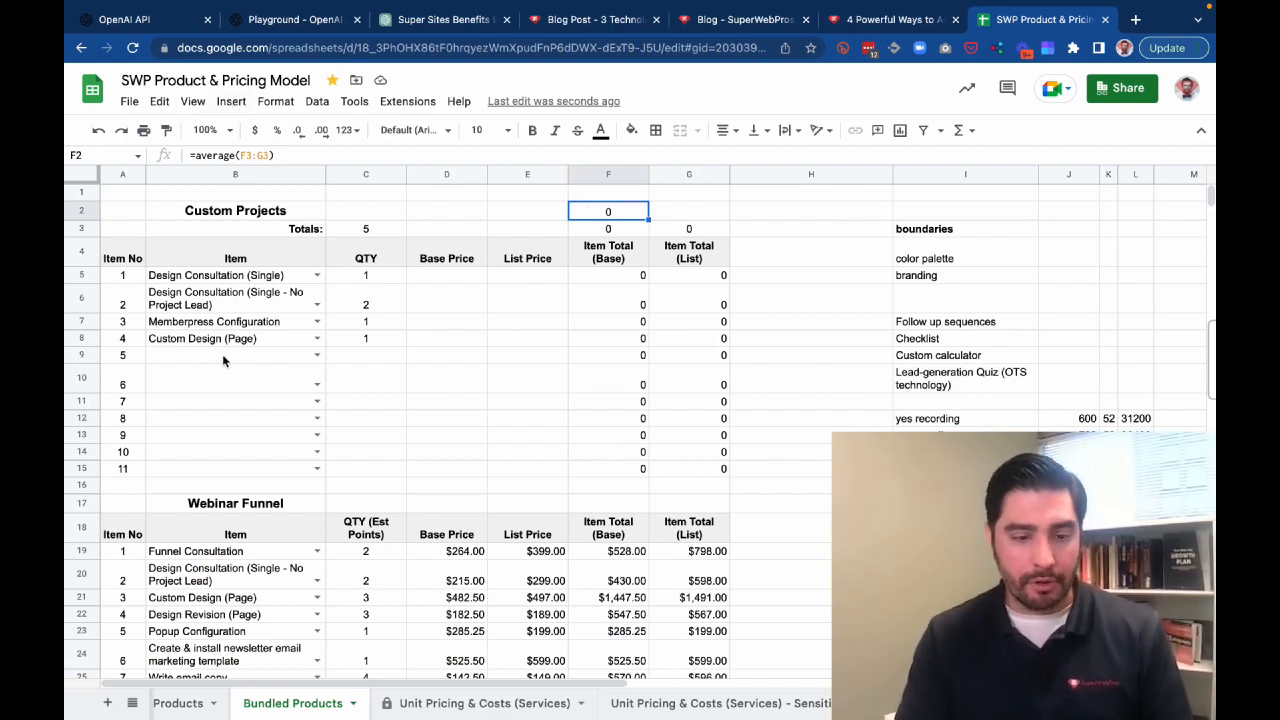
In the SWP Product & Pricing Model spreadsheet, examine the first Custom Projects item and its Base Price cell
{"action": "left_click", "coordinate": [223, 280]}
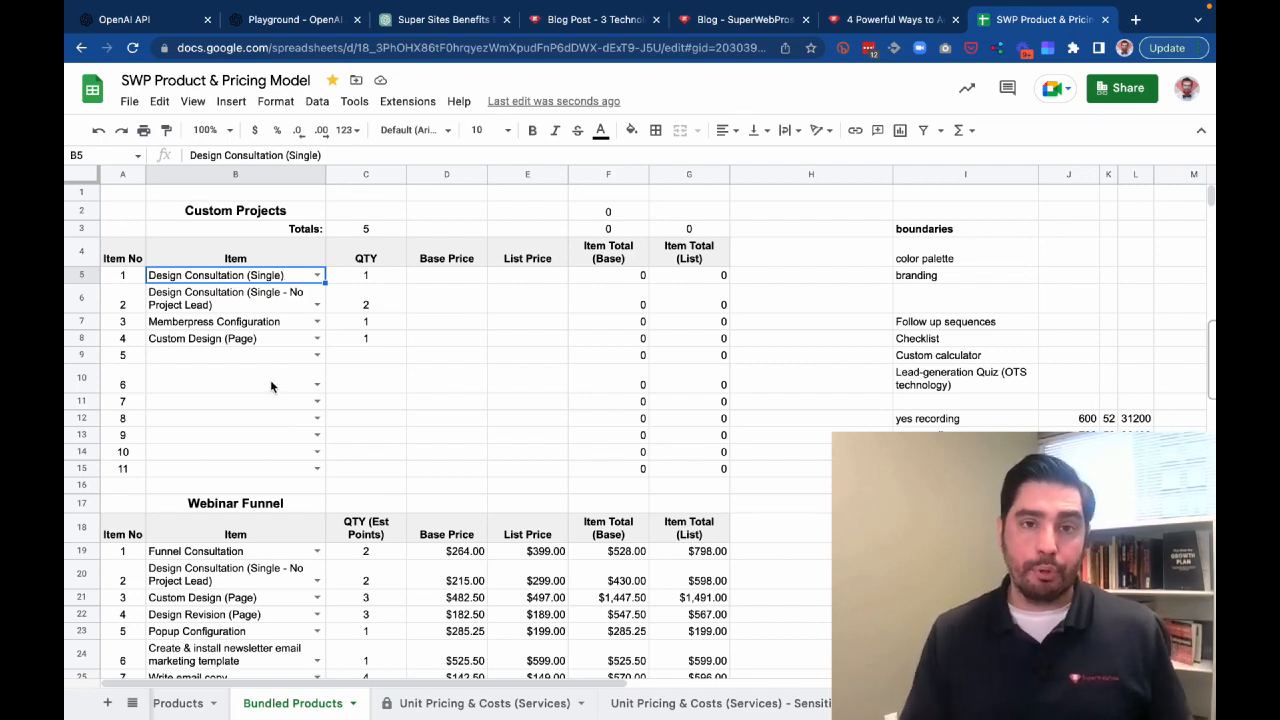
{"action": "left_click", "coordinate": [464, 277]}
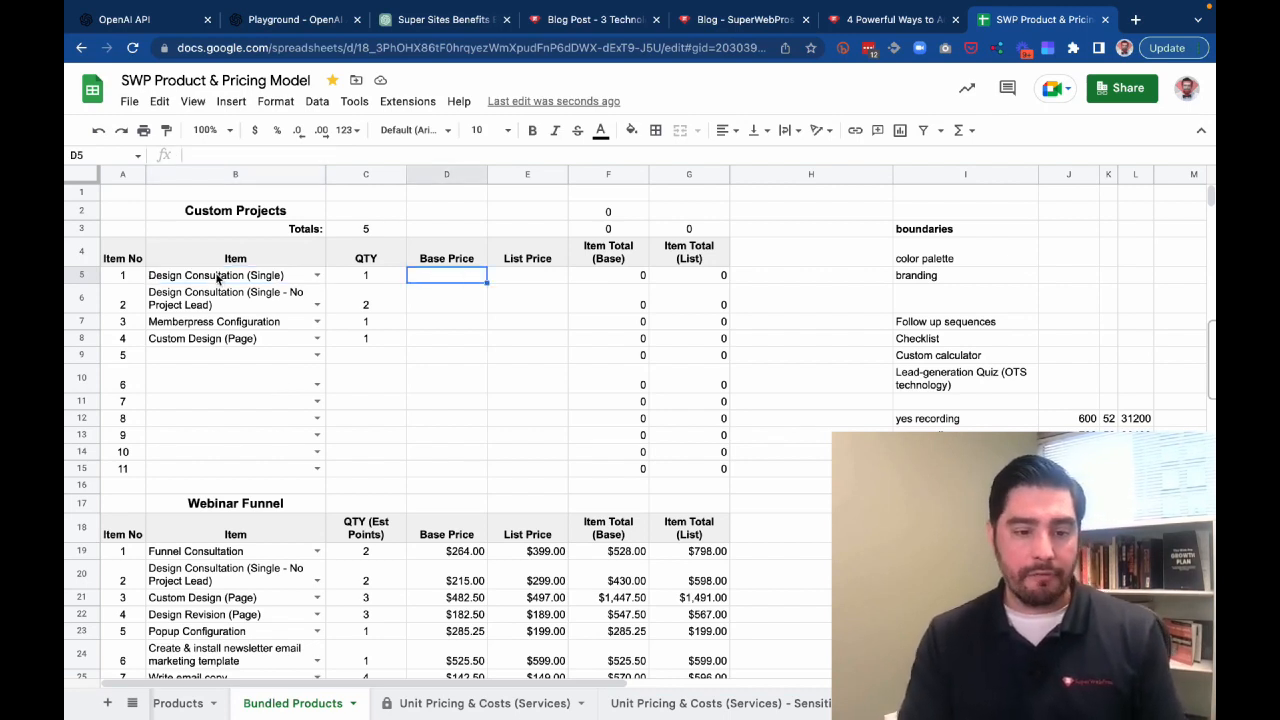
{"action": "left_click", "coordinate": [221, 279]}
{"action": "left_click", "coordinate": [459, 278]}
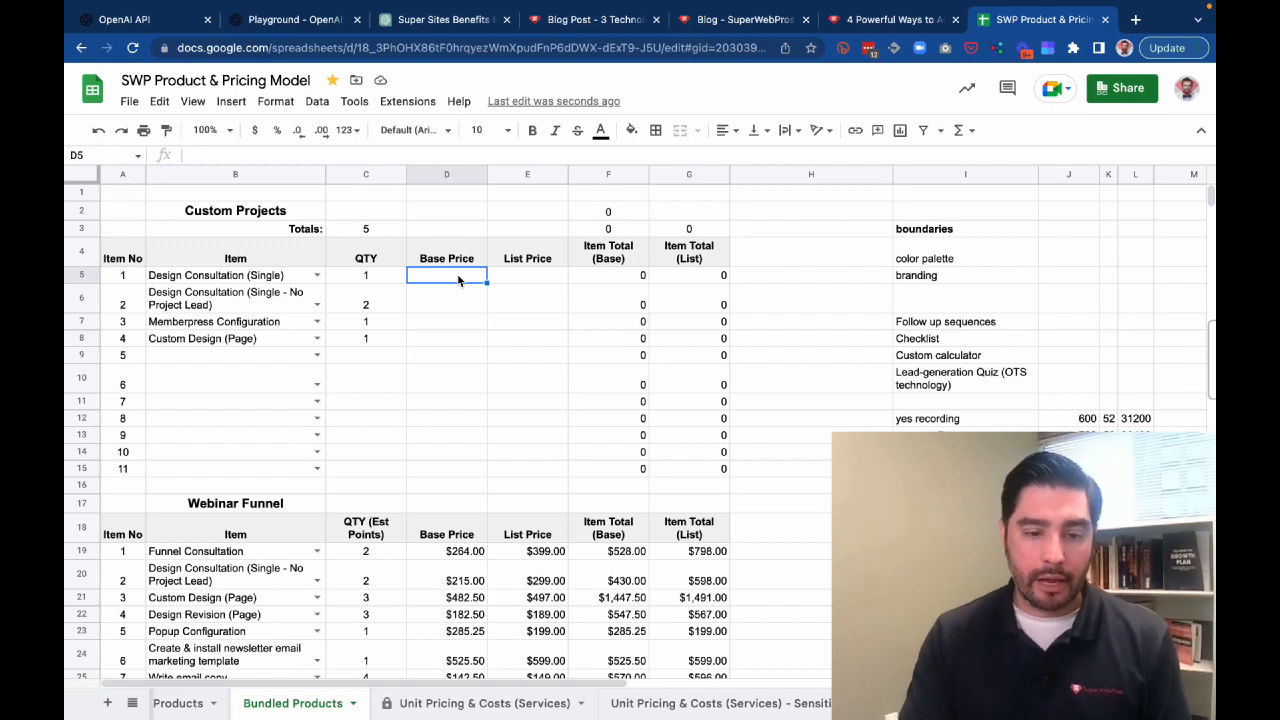
In the Playground, replace all the text with "I have a google sheet with a table of information."
{"action": "left_click", "coordinate": [297, 18]}
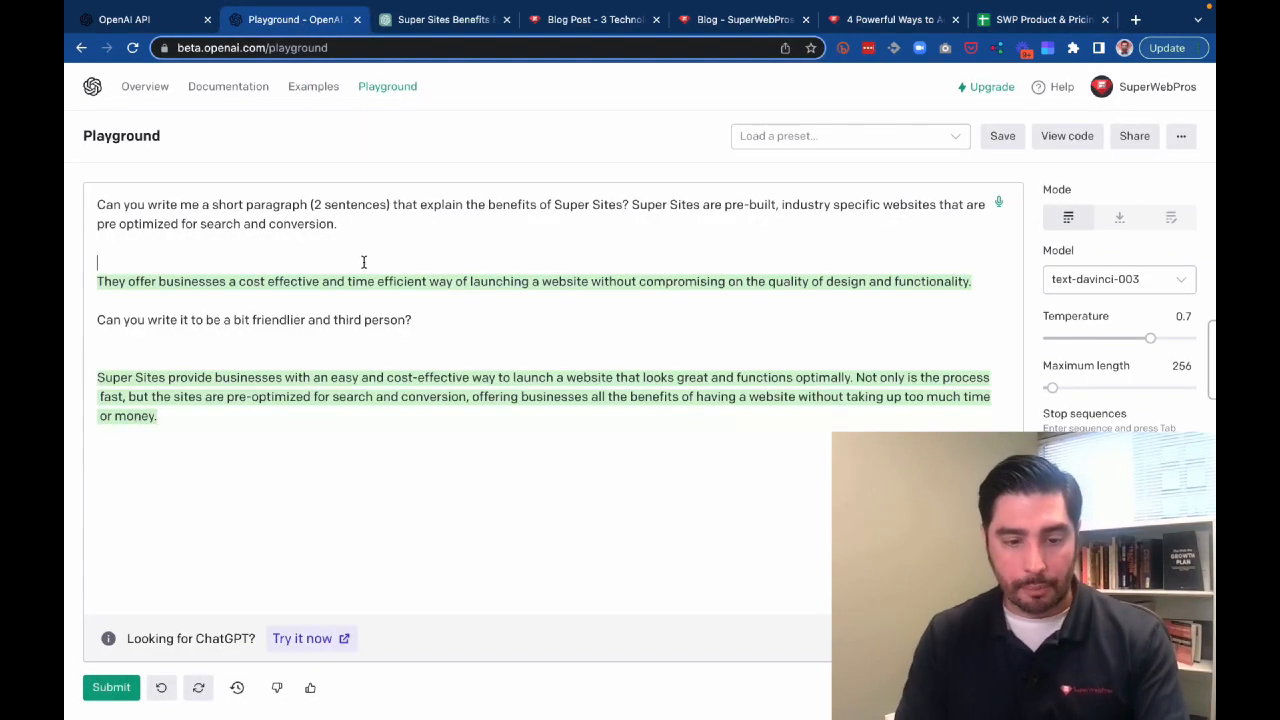
{"action": "key", "text": "ctrl+a"}
{"action": "key", "text": "BackSpace"}
{"action": "type", "text": "I have a google"}
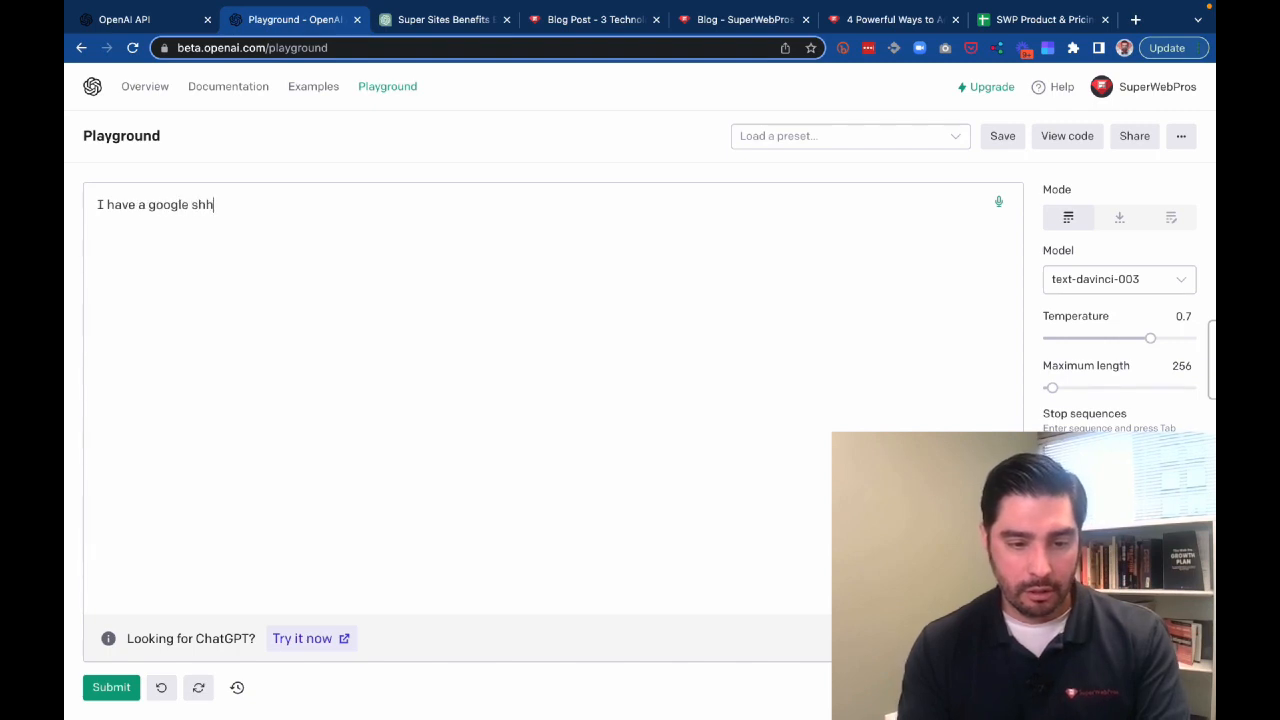
{"action": "type", "text": " sheet wit"}
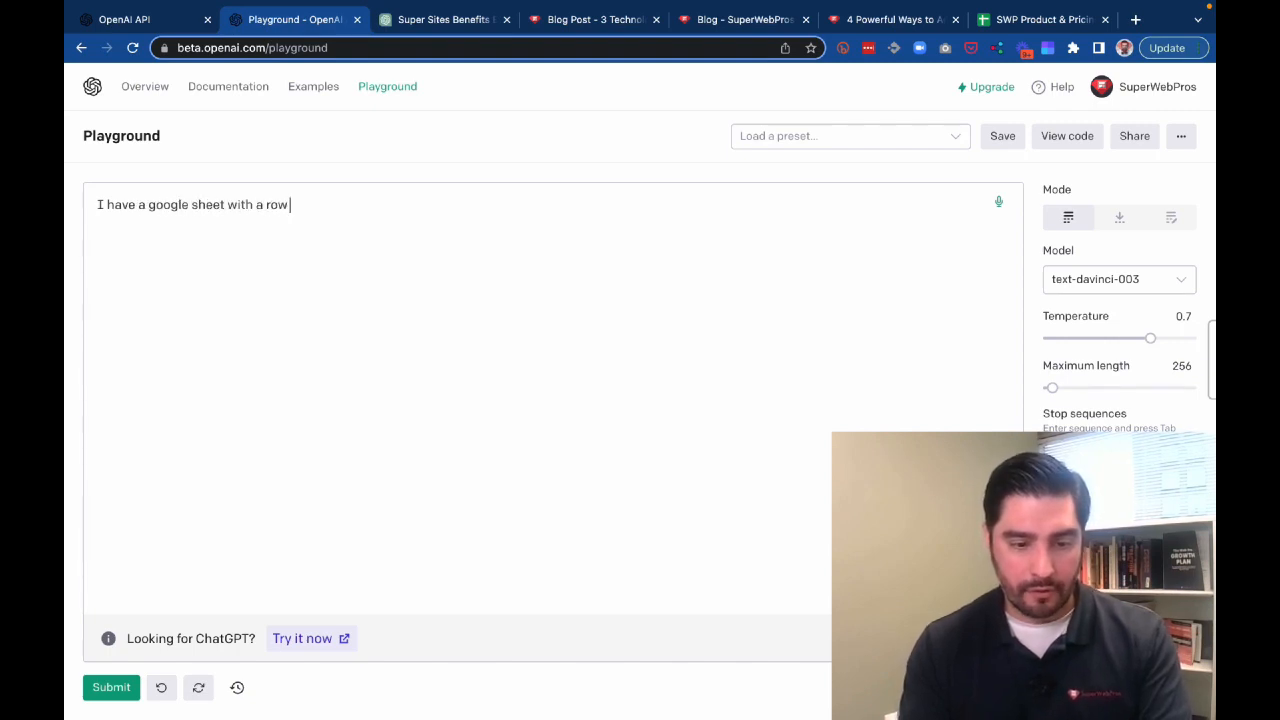
{"action": "type", "text": "h a row of information"}
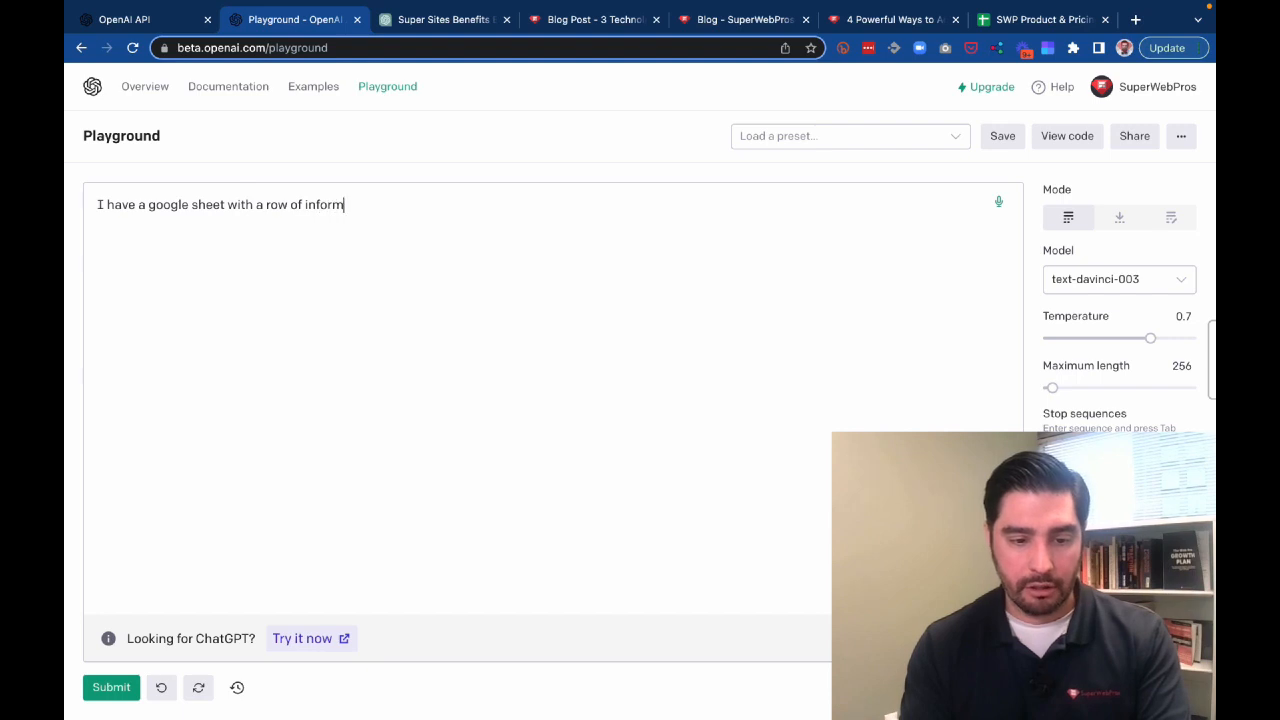
{"action": "key", "text": "BackSpace"}
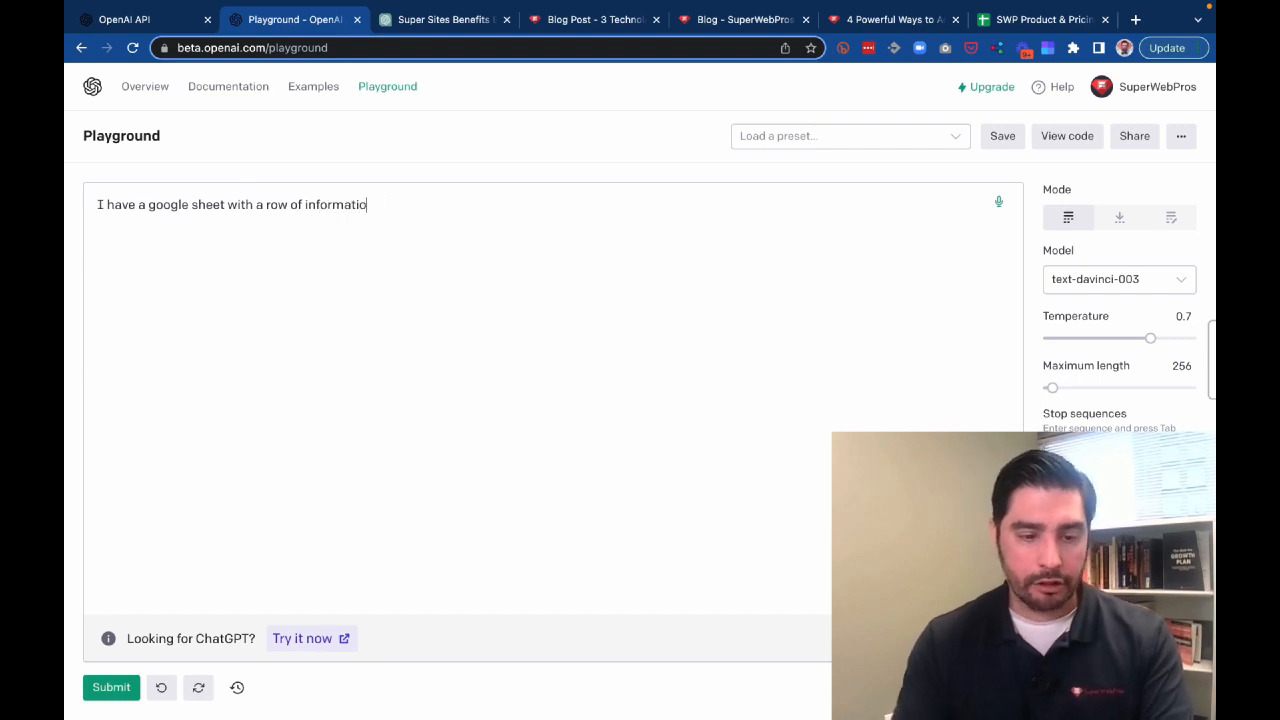
{"action": "left_click", "coordinate": [261, 204], "text": "shift"}
{"action": "type", "text": "t"}
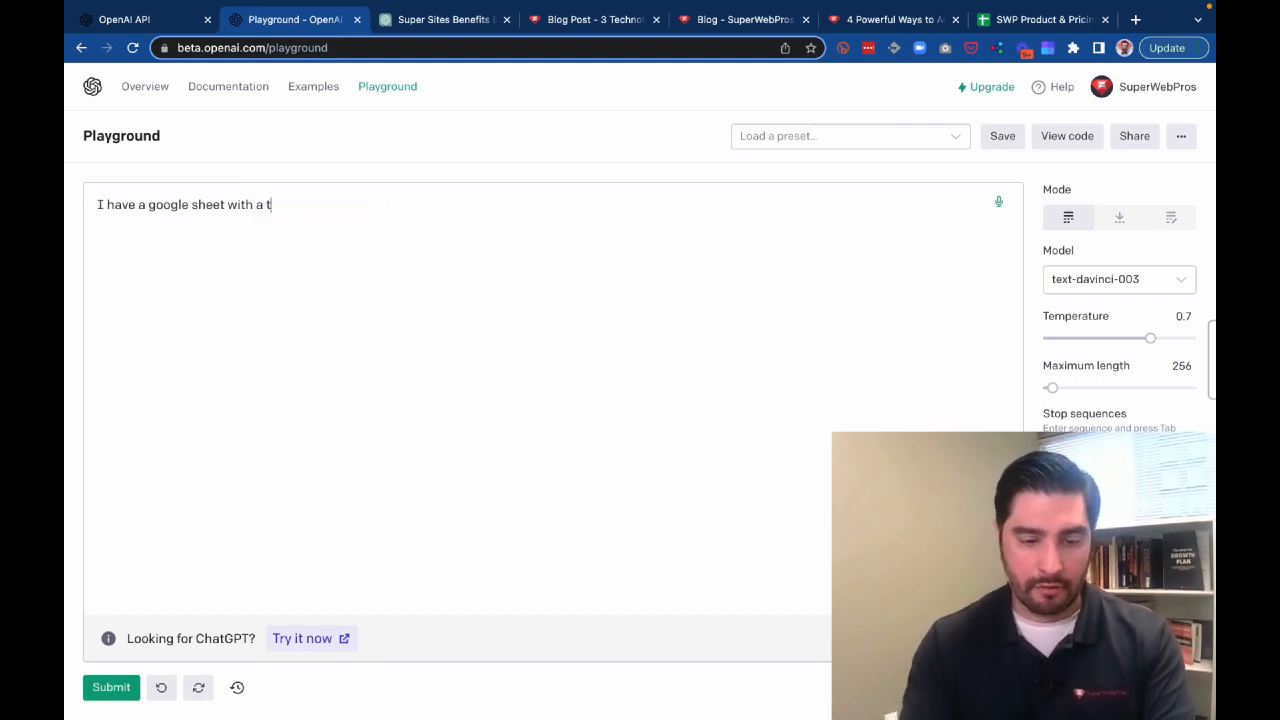
{"action": "type", "text": "able of information. "}
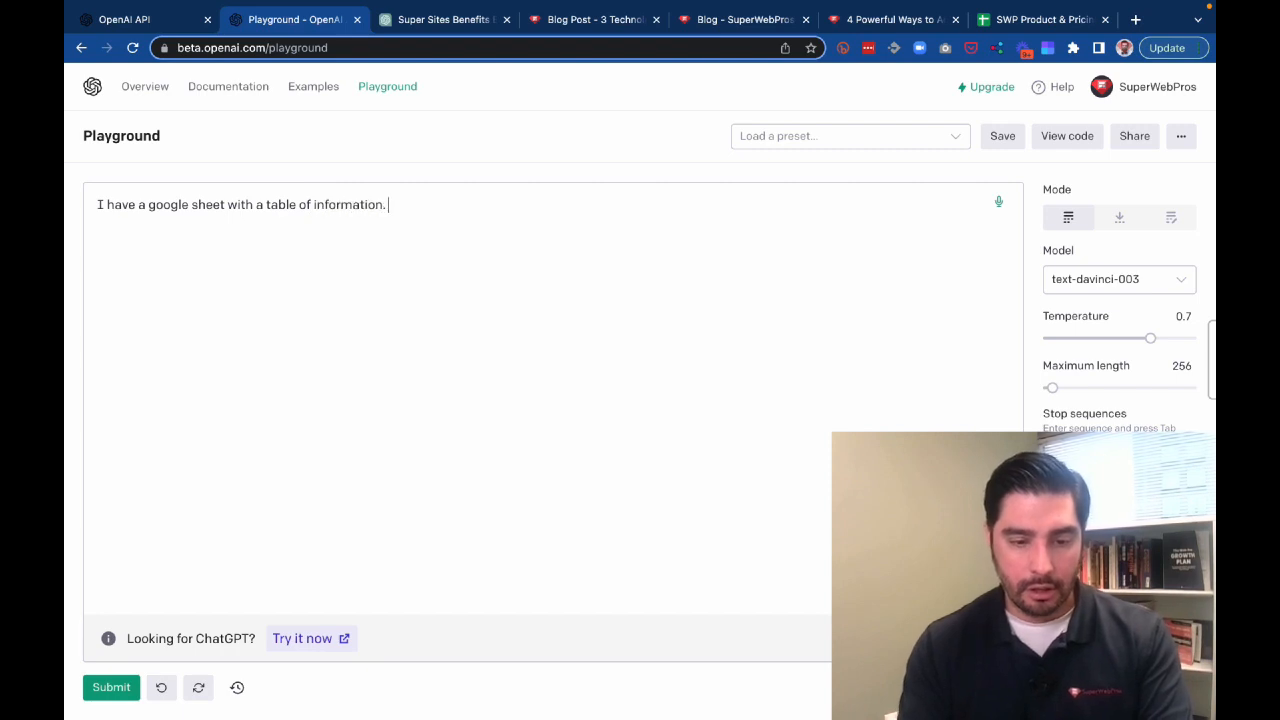
Continue the Playground prompt with "in column (column a) is the service name and"
{"action": "type", "text": "in cone c"}
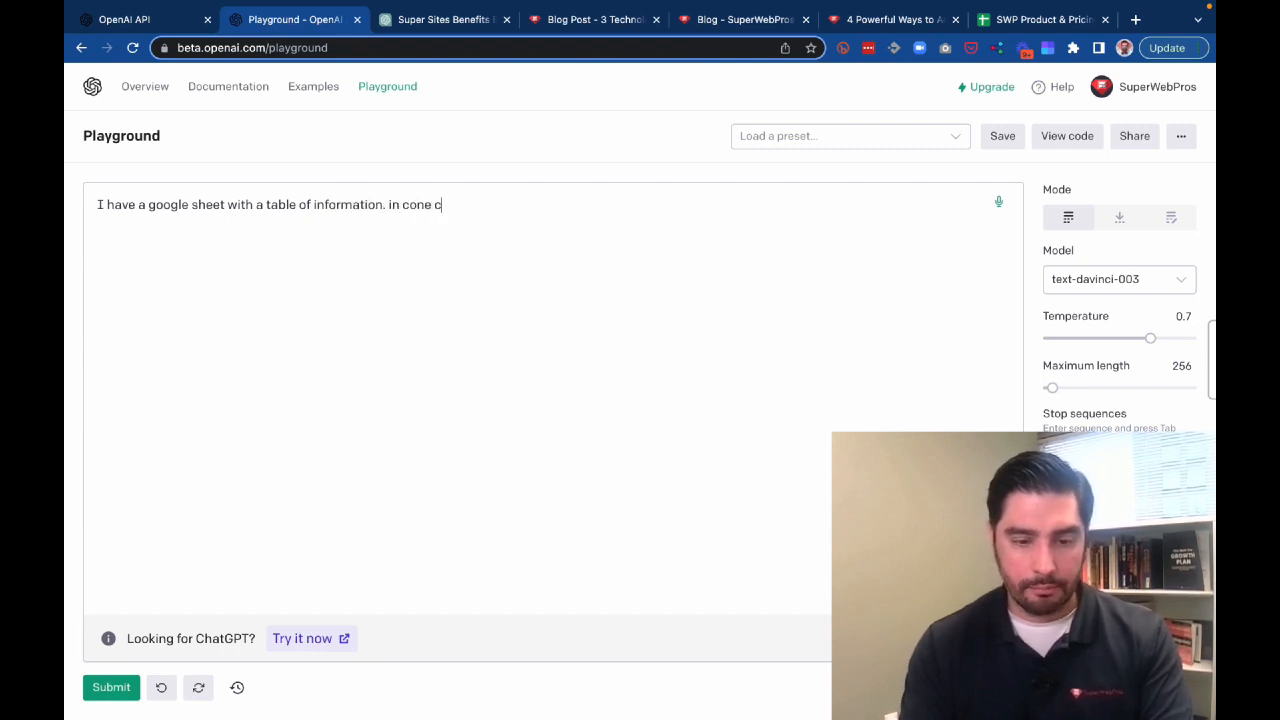
{"action": "key", "text": "BackSpace"}
{"action": "key", "text": "BackSpace"}
{"action": "type", "text": "one"}
{"action": "key", "text": "BackSpace"}
{"action": "key", "text": "BackSpace"}
{"action": "key", "text": "BackSpace"}
{"action": "type", "text": "co"}
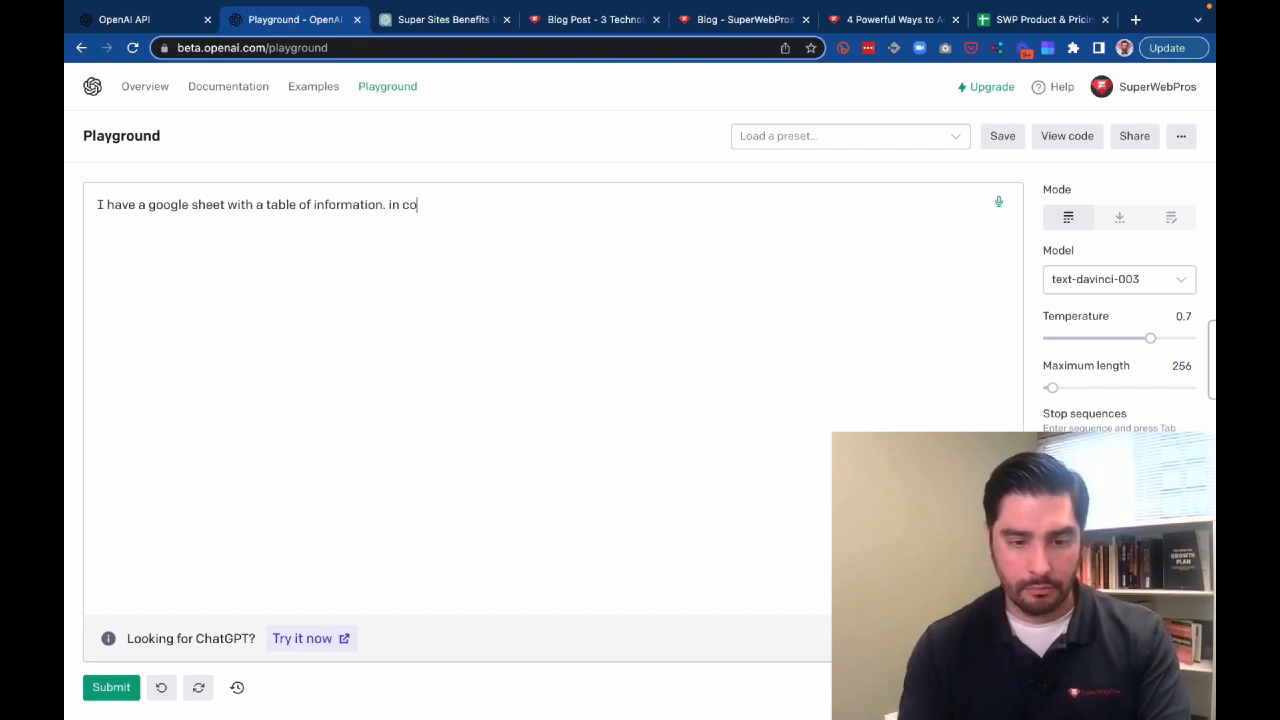
{"action": "type", "text": "lumn"}
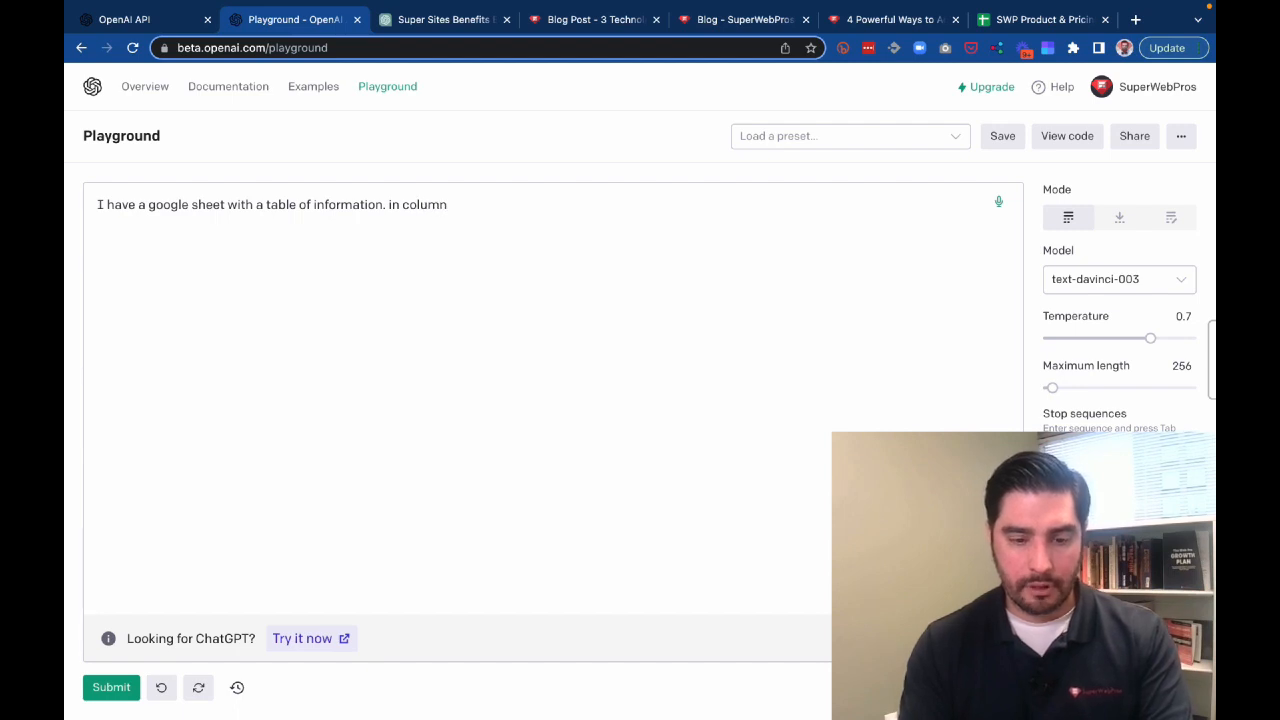
{"action": "type", "text": " (column a)"}
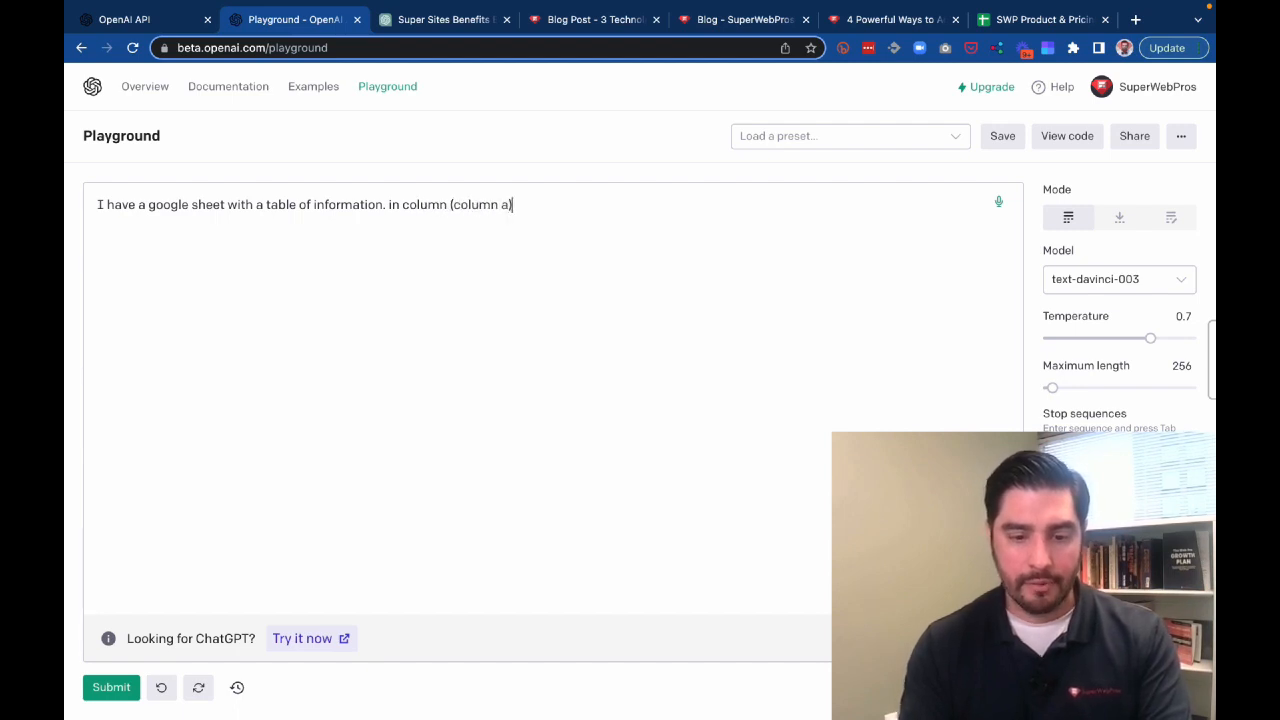
{"action": "type", "text": " is the"}
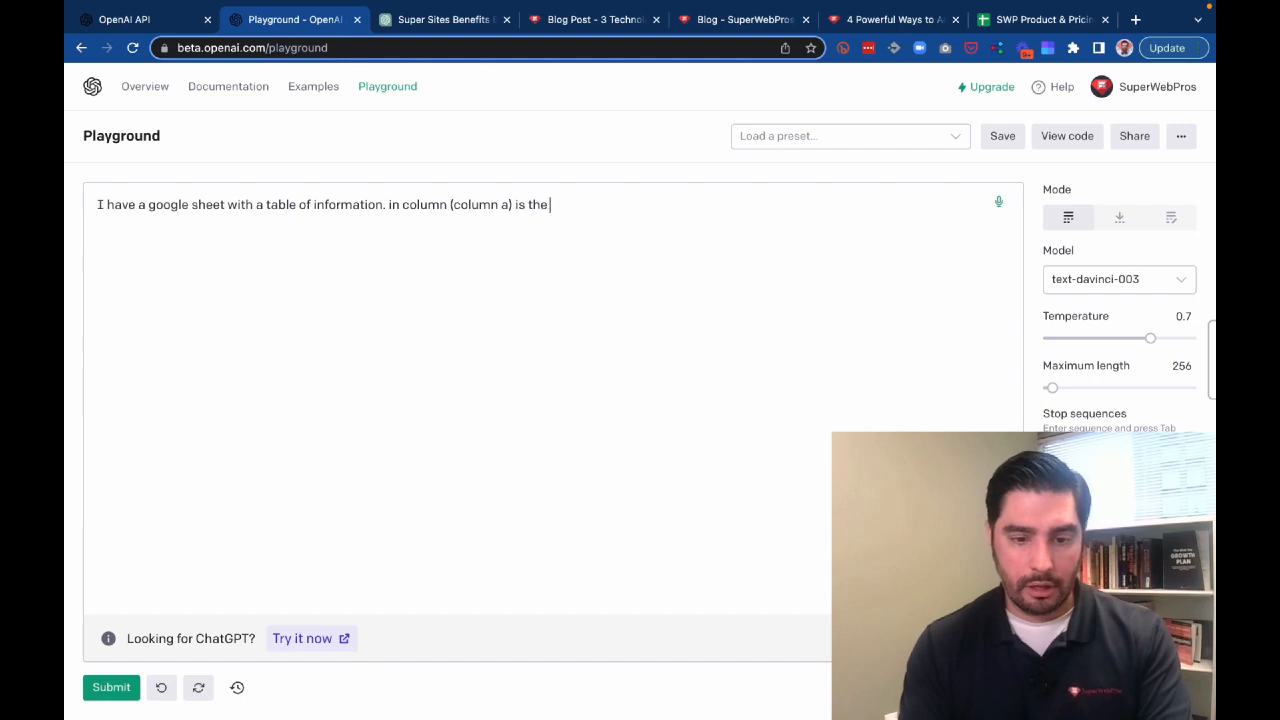
{"action": "type", "text": " service name and "}
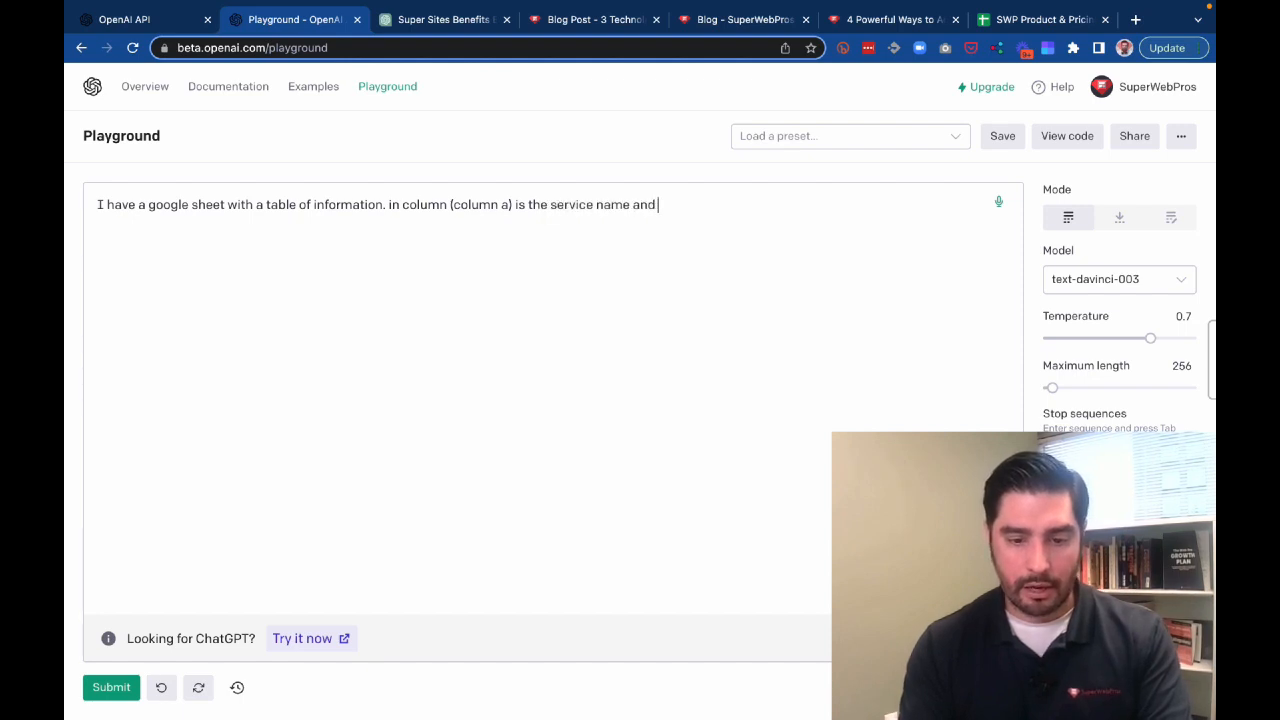
Extend the prompt with "in the other column (column b) is the price. On a"
{"action": "type", "text": "in the other column "}
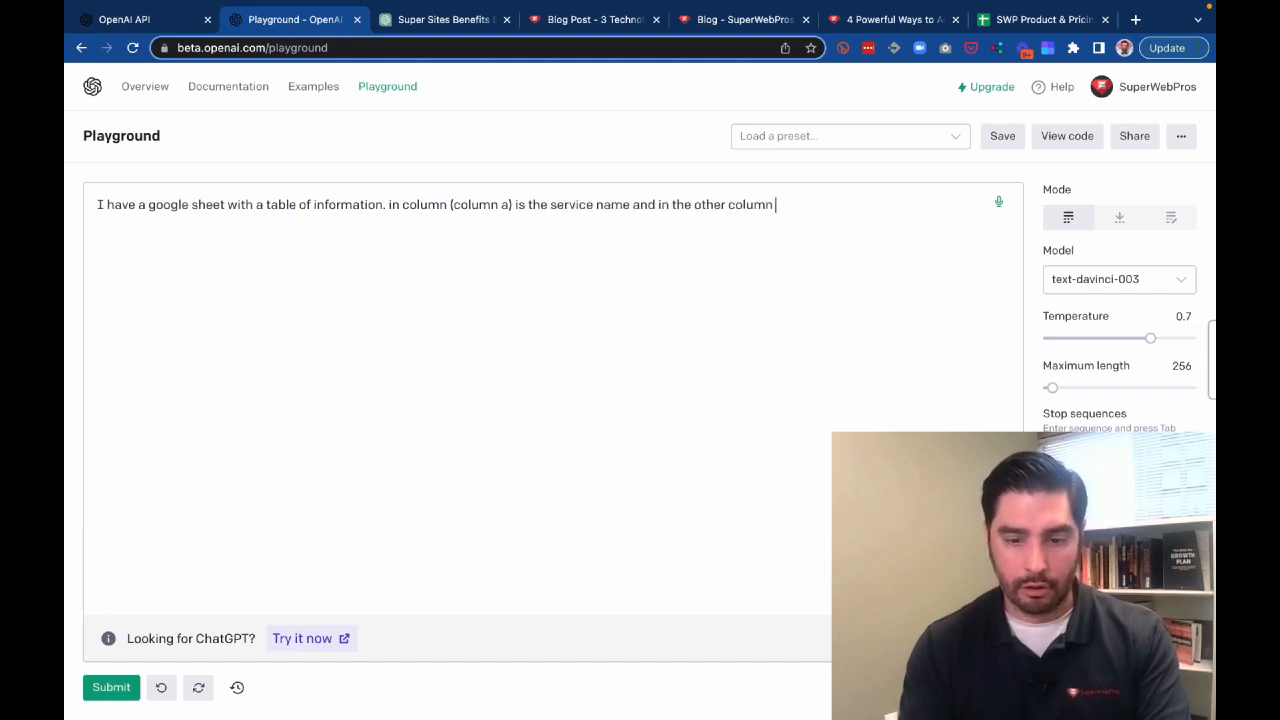
{"action": "type", "text": "(column "}
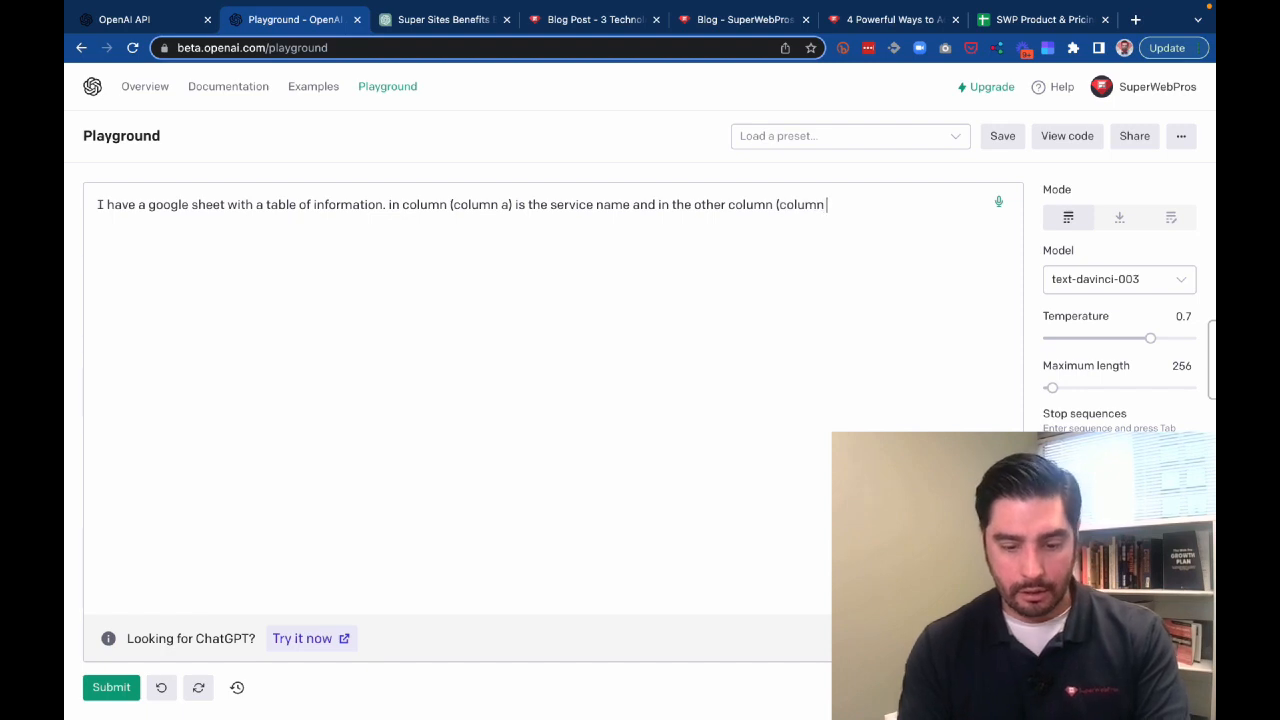
{"action": "type", "text": "b) is th"}
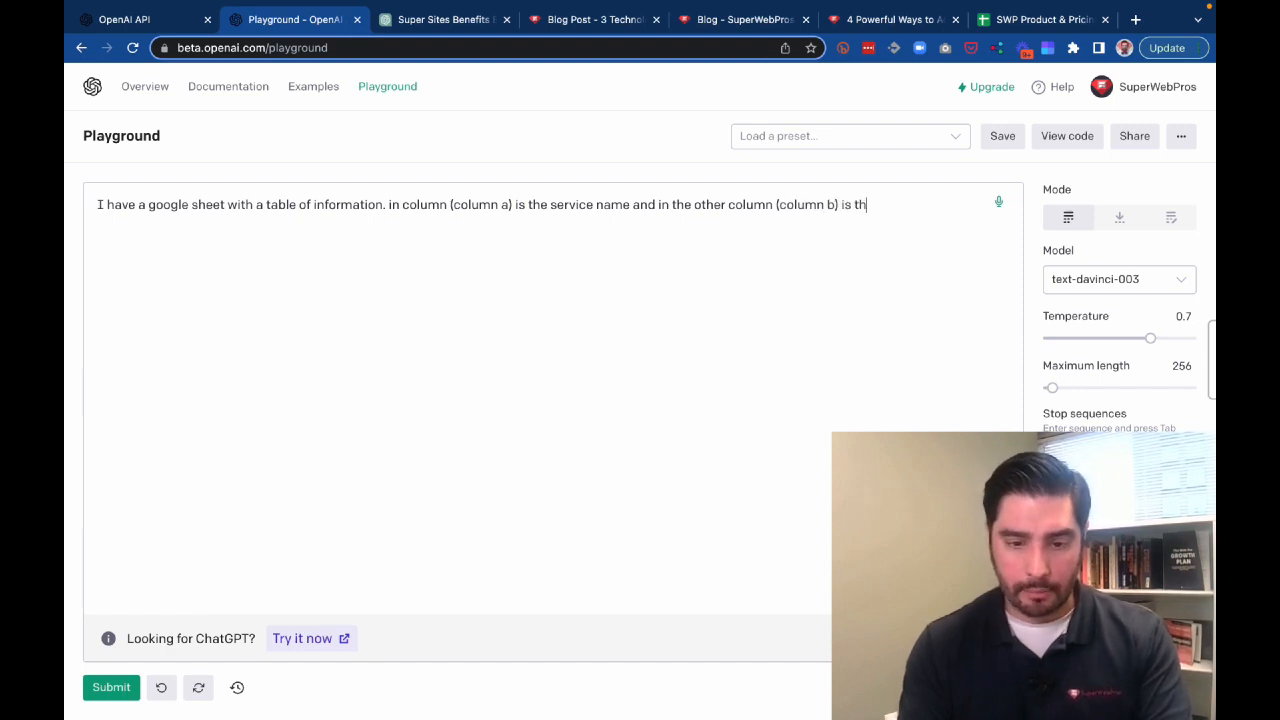
{"action": "type", "text": "e price. On a "}
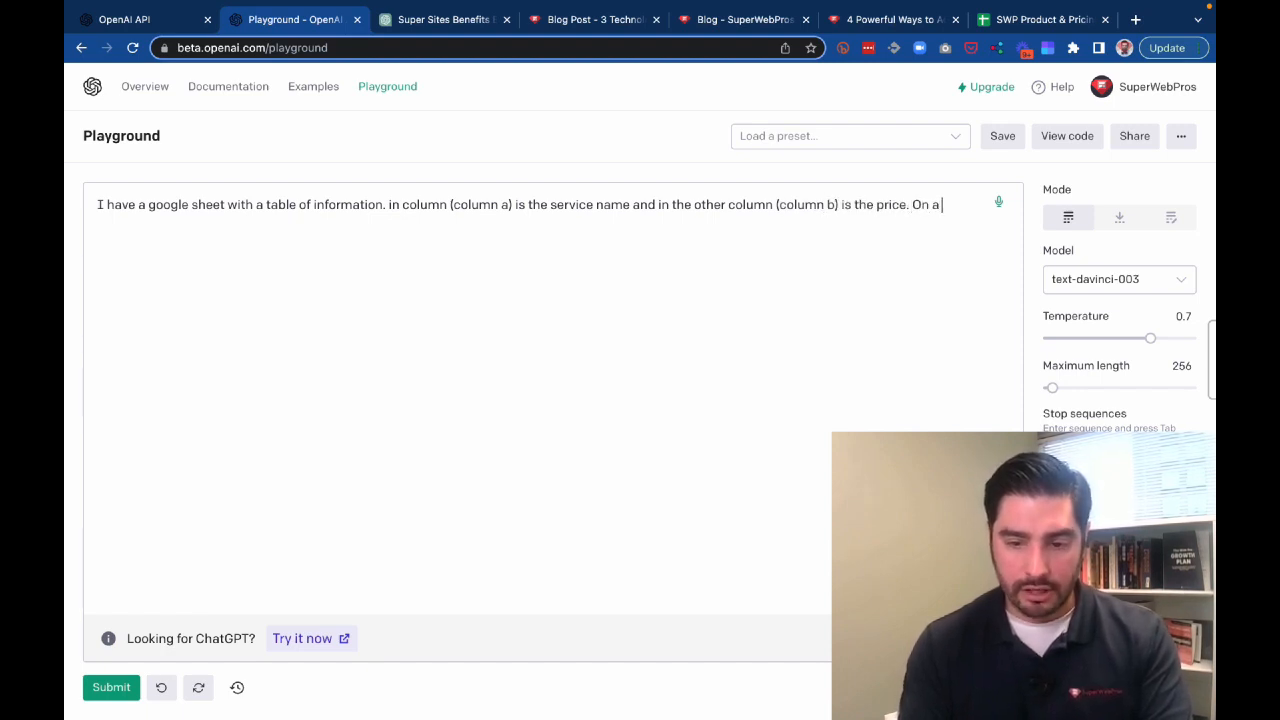
Continue with "different sheet, I need to look up the price in column b ased on the service name in column a. How"
{"action": "type", "text": "different shee"}
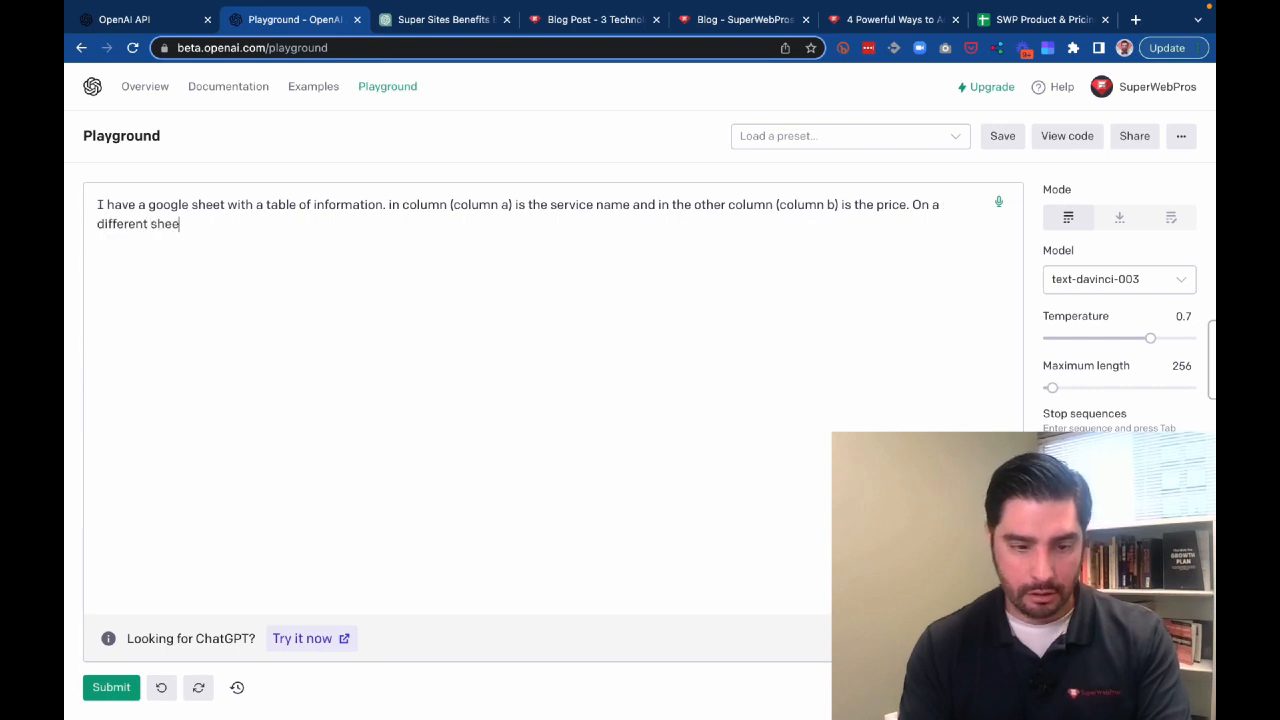
{"action": "type", "text": "t, I need to look u"}
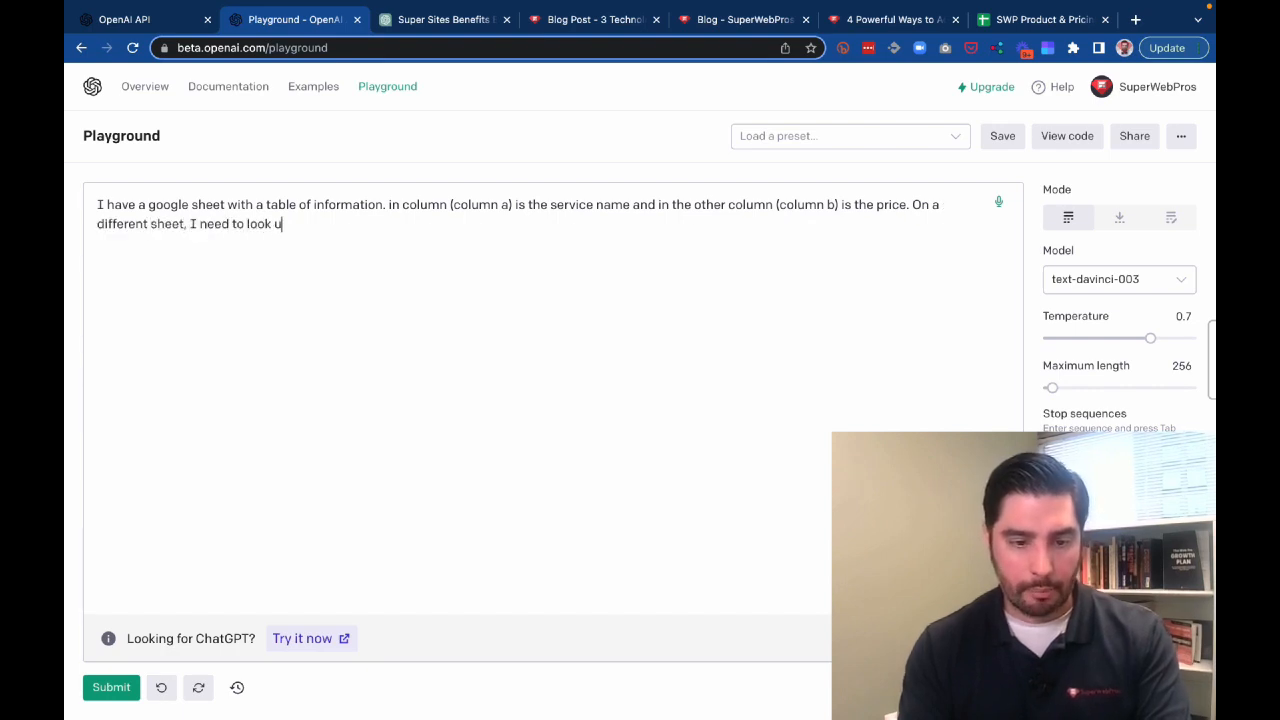
{"action": "type", "text": "p the price in c"}
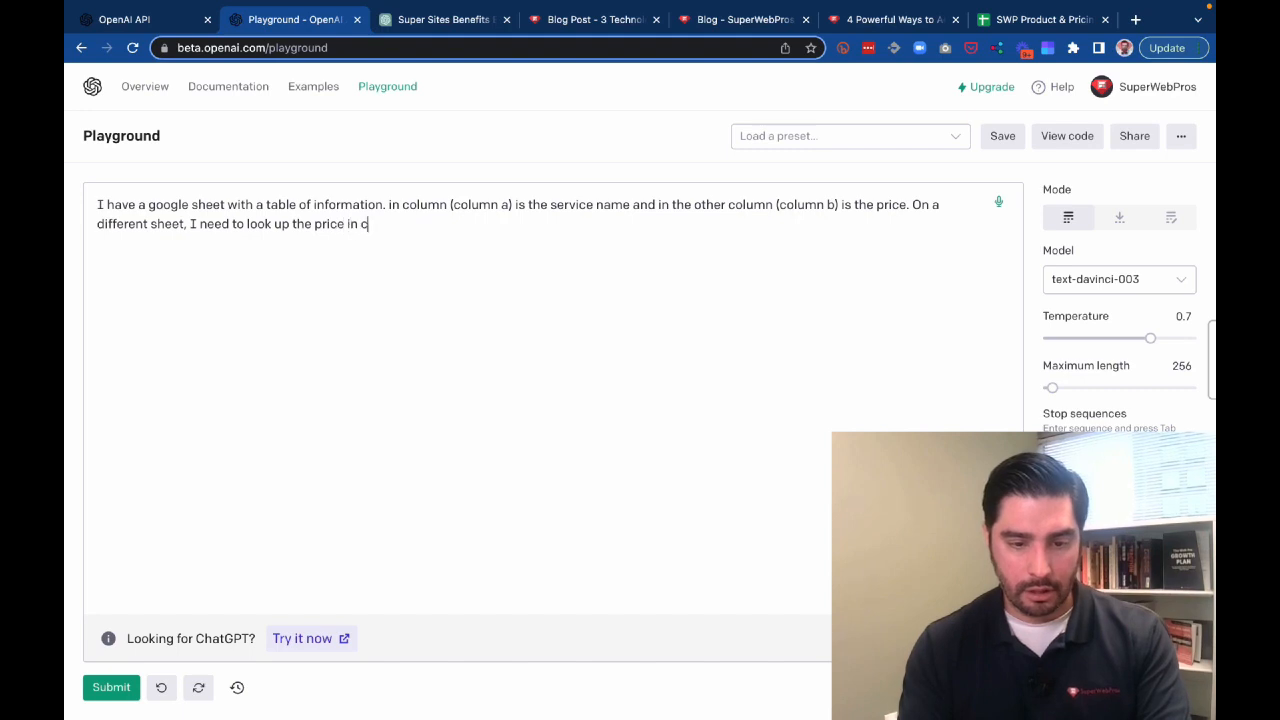
{"action": "type", "text": "olumn"}
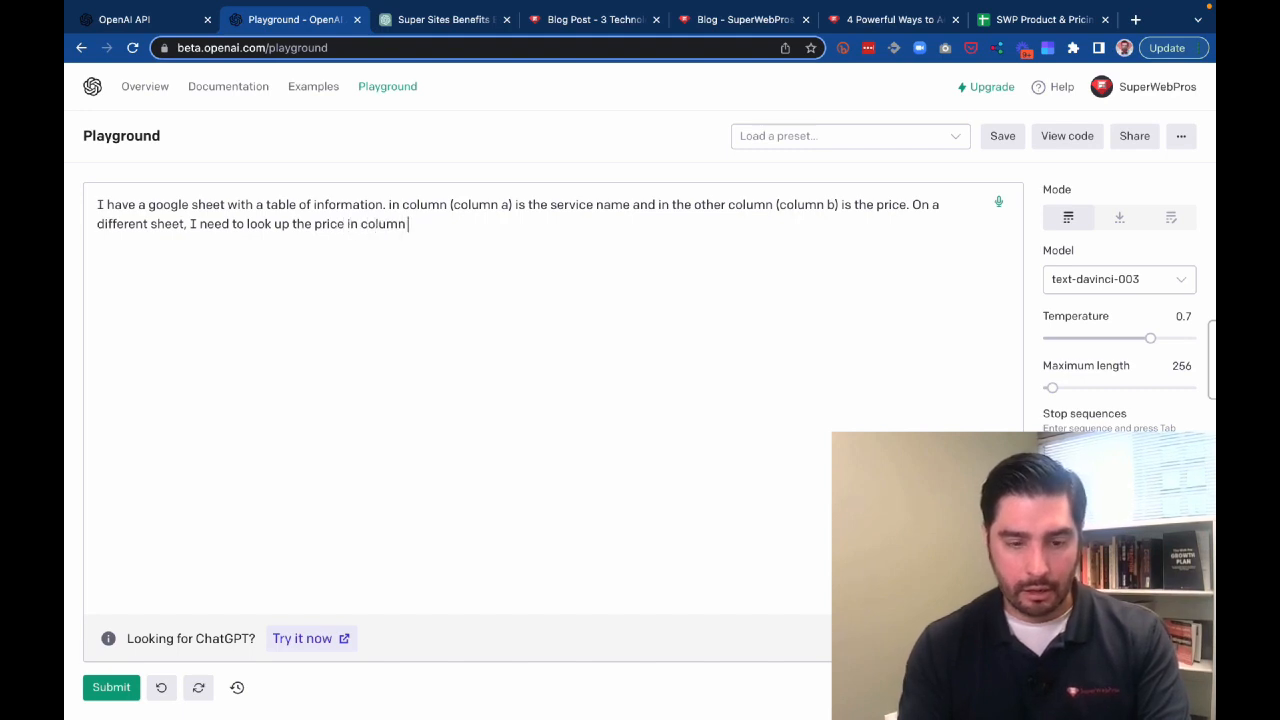
{"action": "type", "text": " b ased on the"}
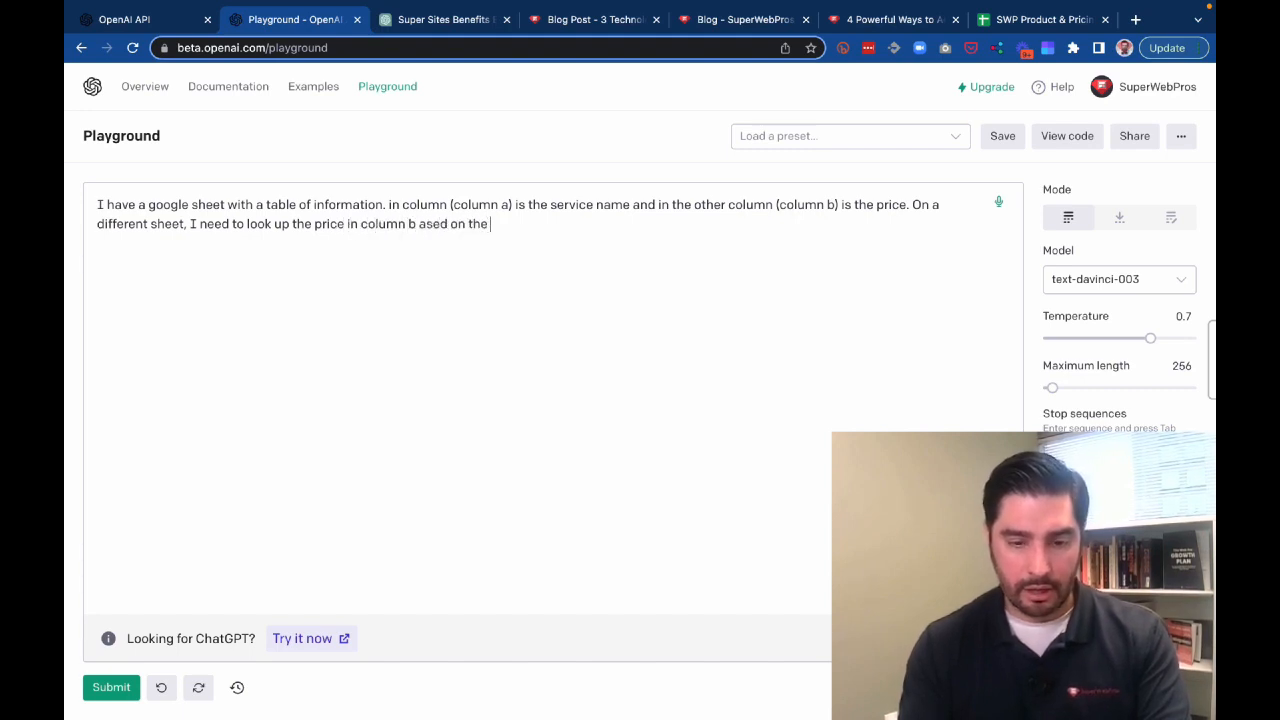
{"action": "type", "text": " service name in c"}
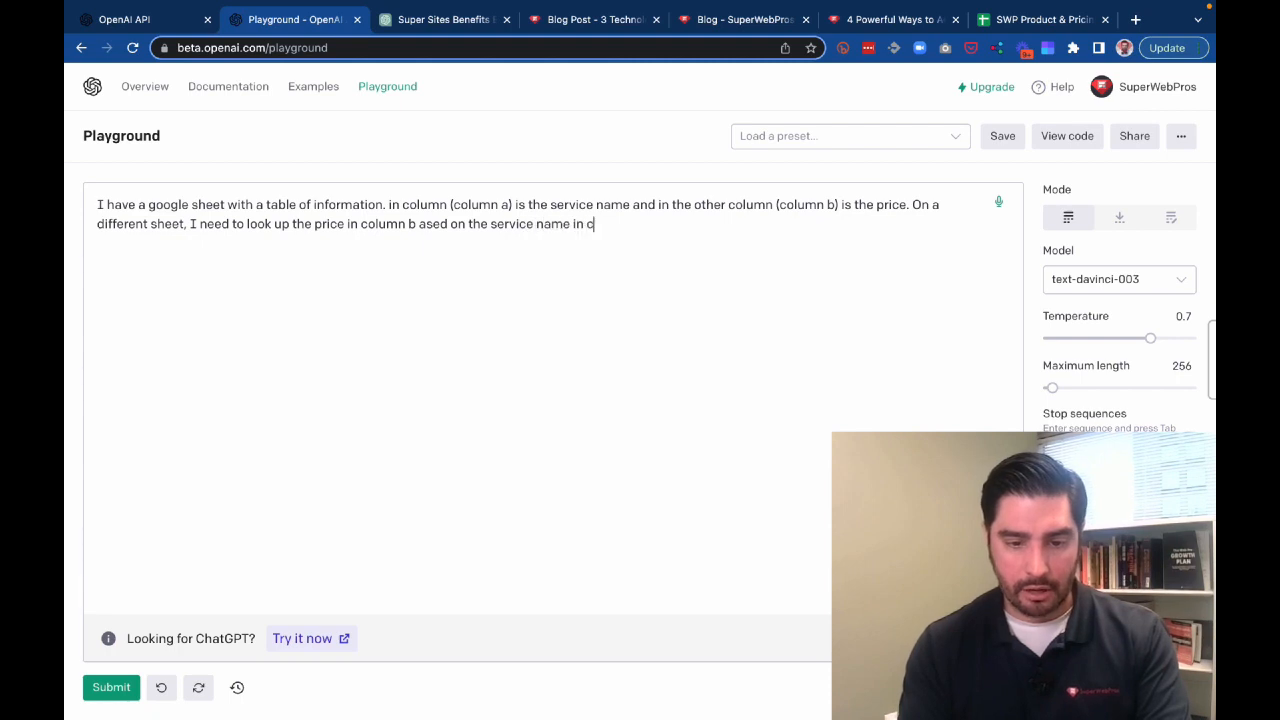
{"action": "type", "text": "olum"}
{"action": "type", "text": "n a. How"}
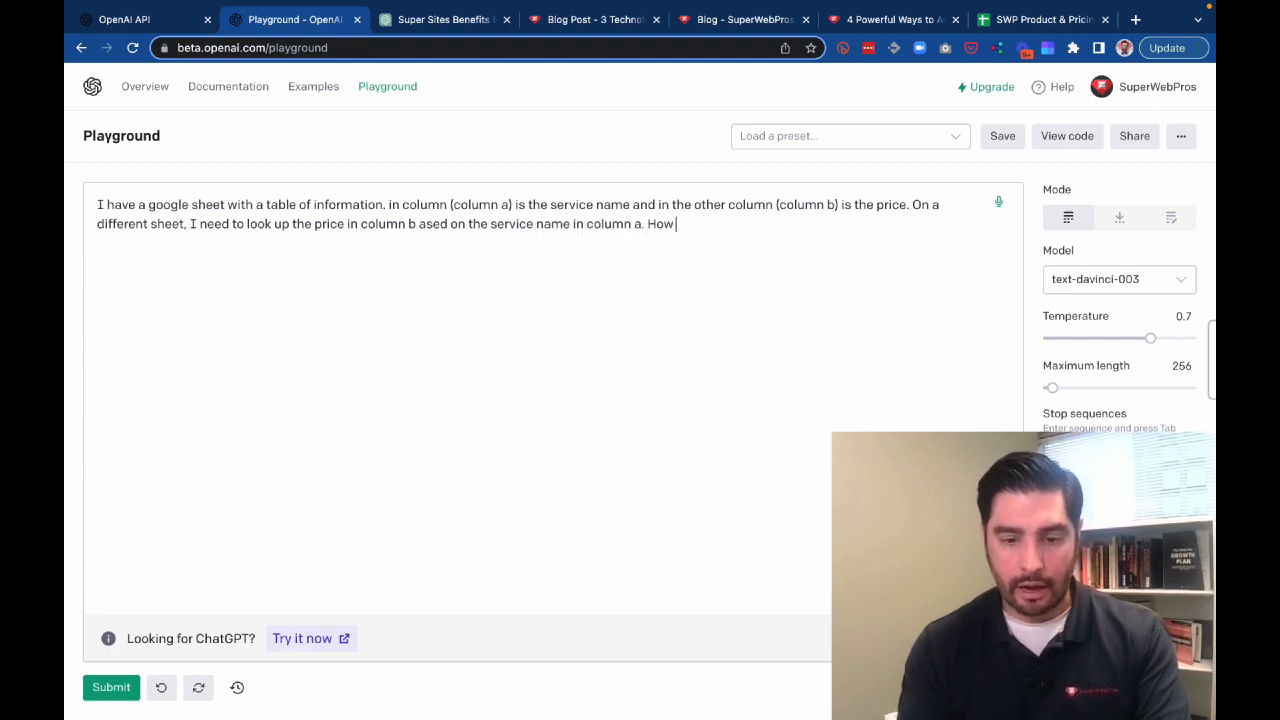
Finish the prompt with "do I do that in Google Sheets?" and submit it
{"action": "type", "text": " do I do that in G"}
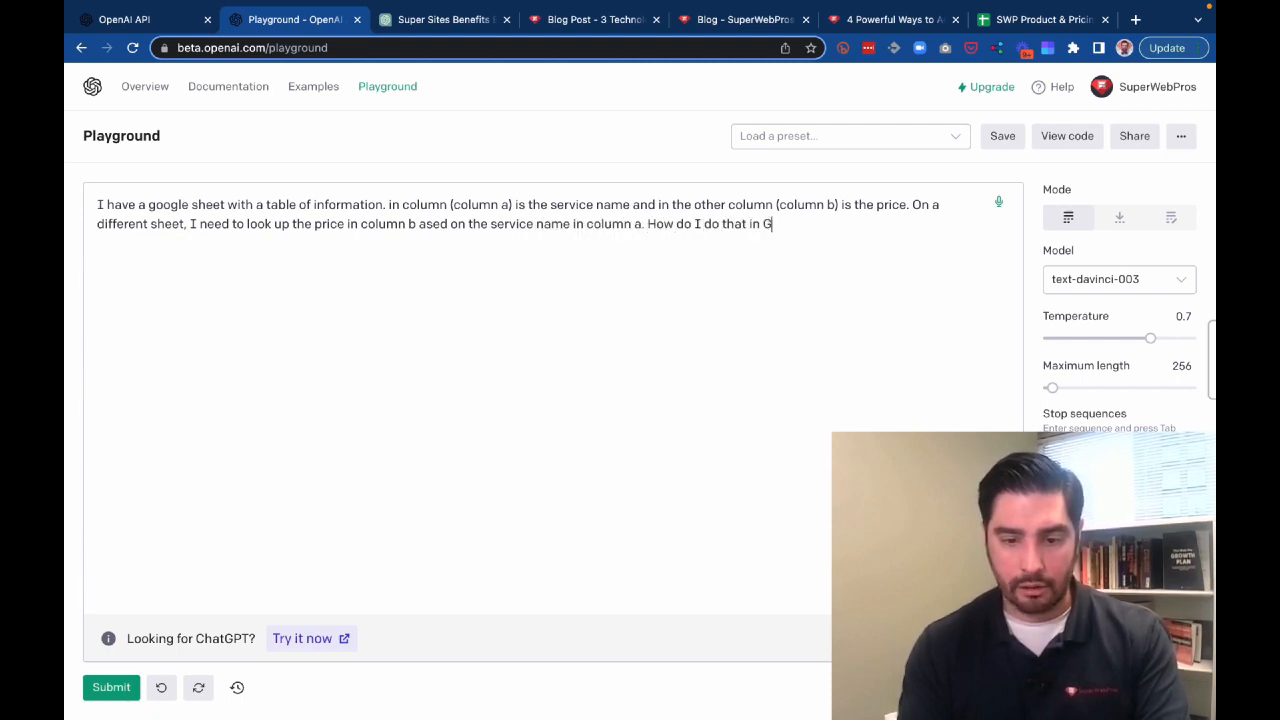
{"action": "type", "text": "oogle Sheets?"}
{"action": "key", "text": "Return"}
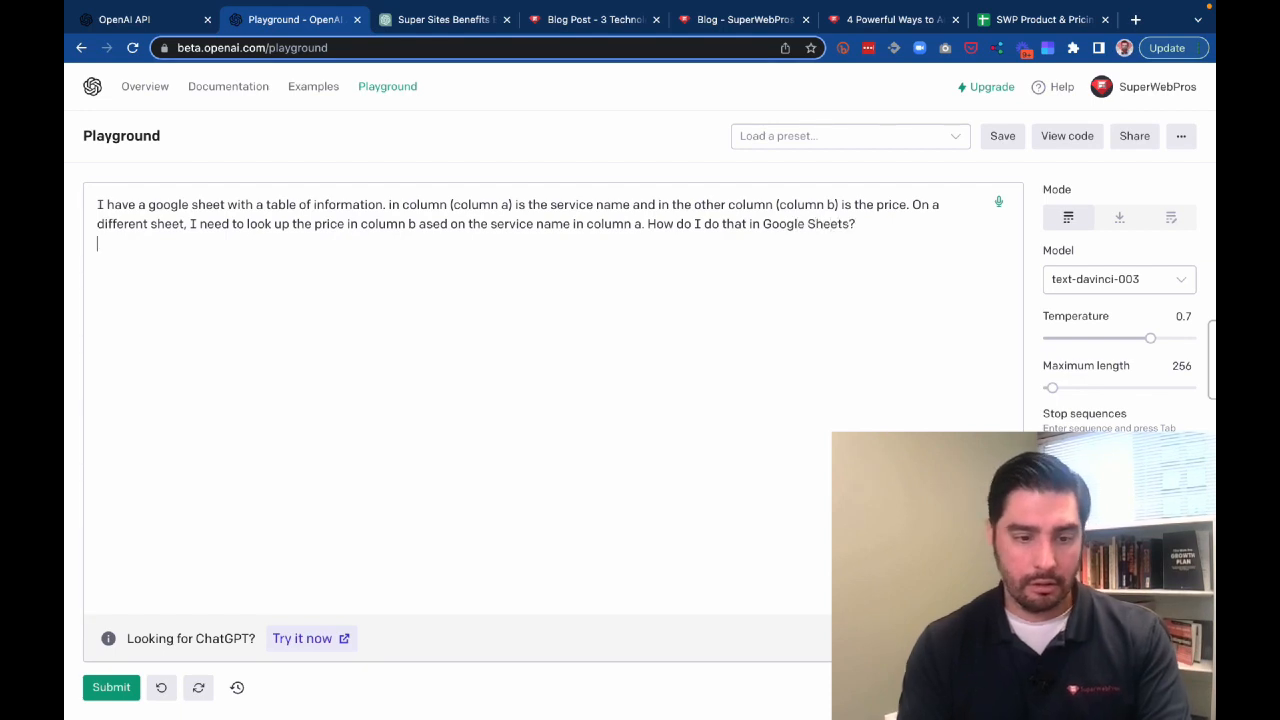
{"action": "left_click", "coordinate": [108, 687]}
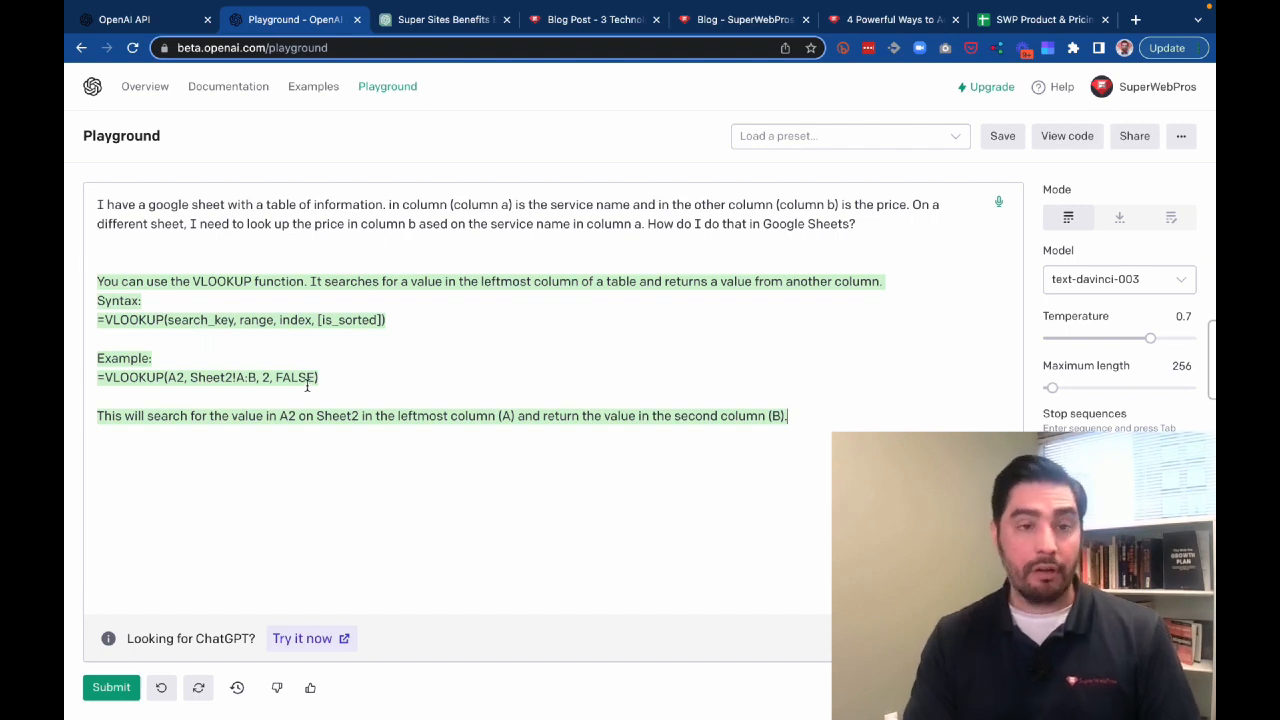
Send the Playground's Google Sheets question in a new ChatGPT chat, with "b ased" corrected to "b based"
{"action": "left_click", "coordinate": [865, 230]}
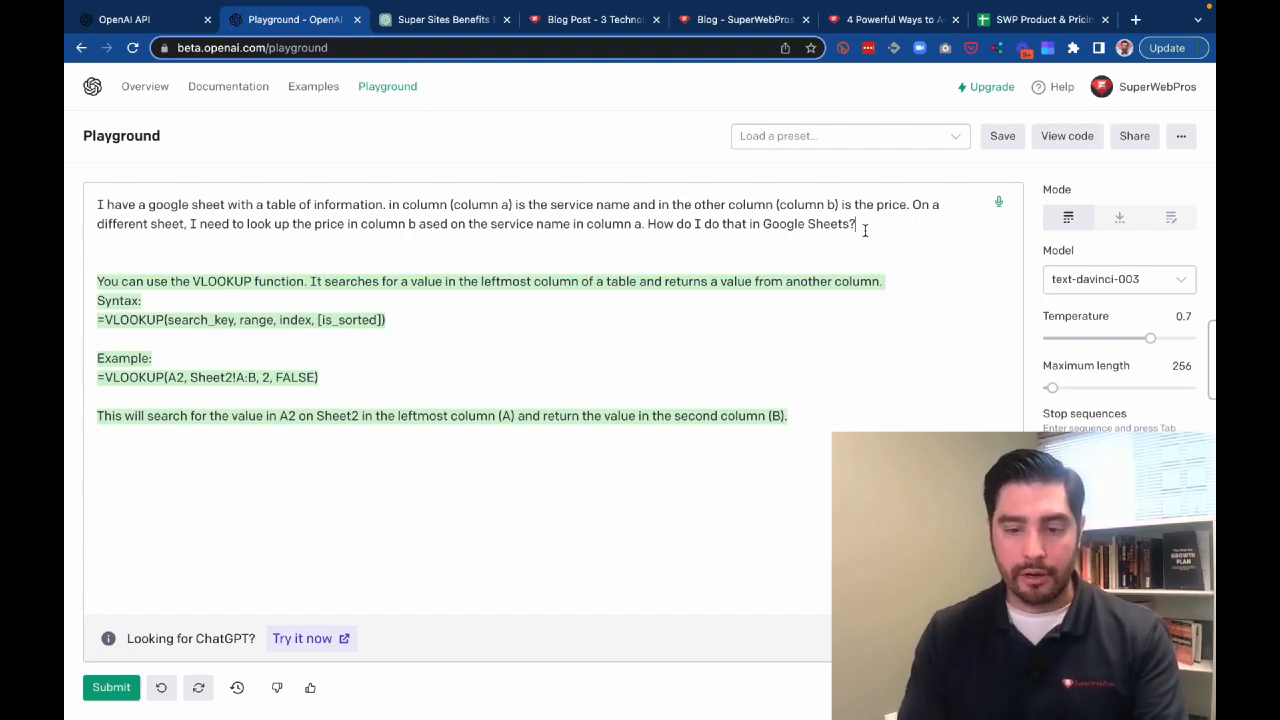
{"action": "left_click_drag", "start_coordinate": [865, 230], "coordinate": [96, 204]}
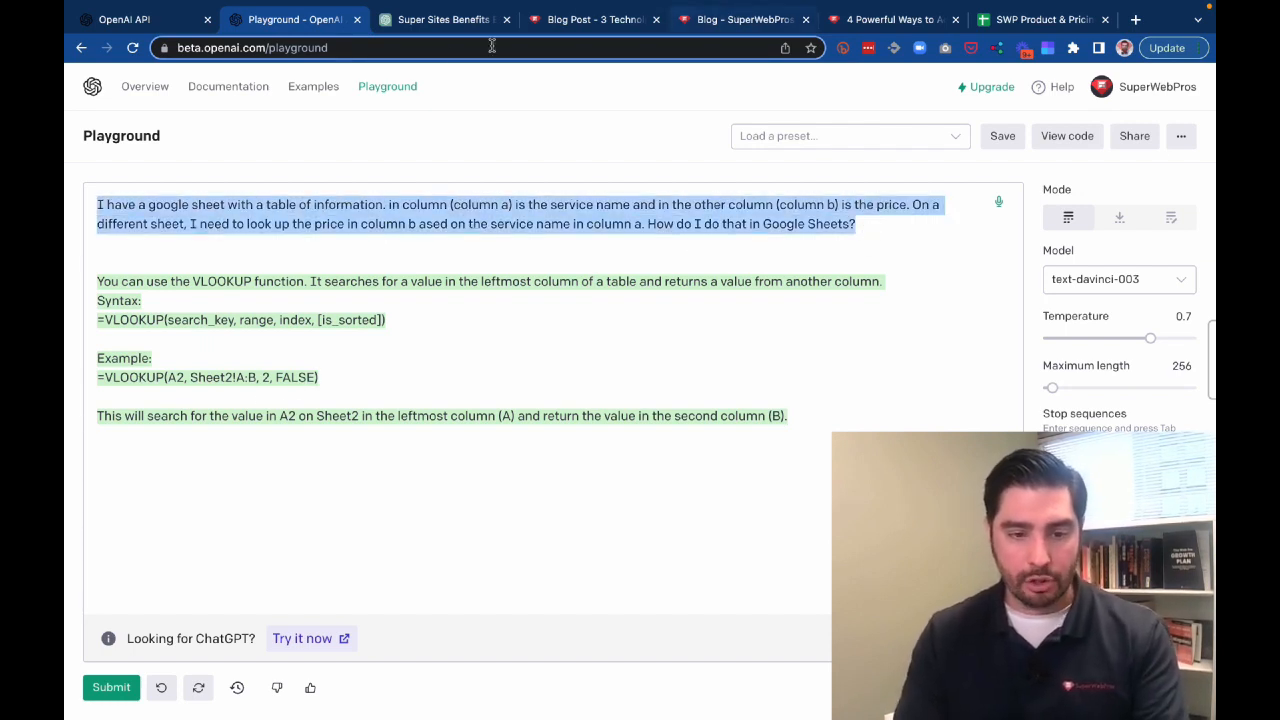
{"action": "left_click", "coordinate": [430, 19]}
{"action": "left_click", "coordinate": [174, 91]}
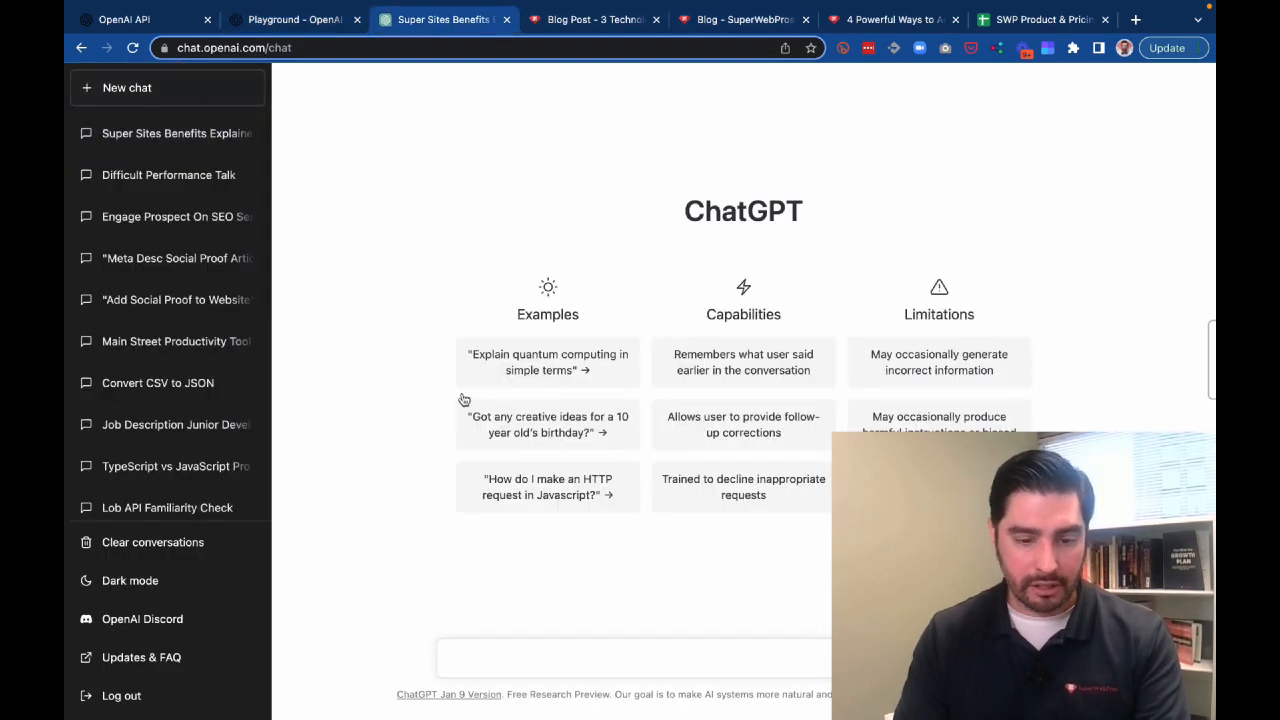
{"action": "left_click", "coordinate": [500, 657]}
{"action": "key", "text": "super+v"}
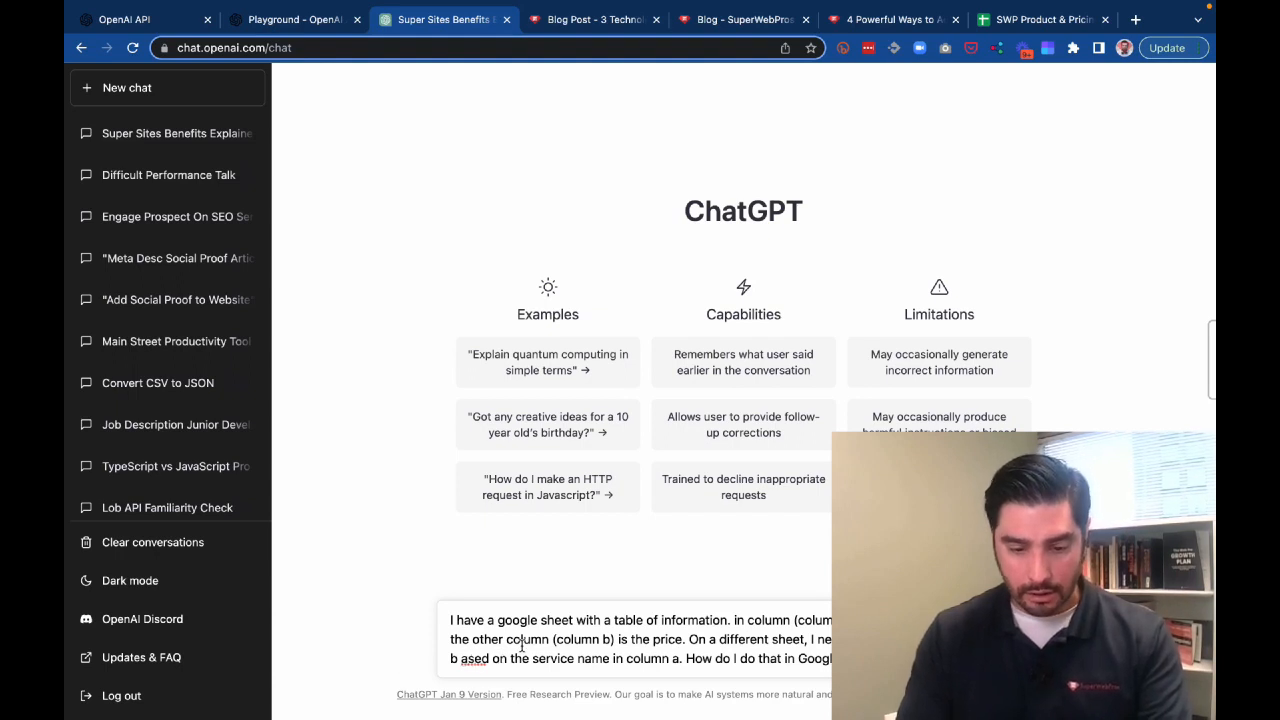
{"action": "key", "text": "Return"}
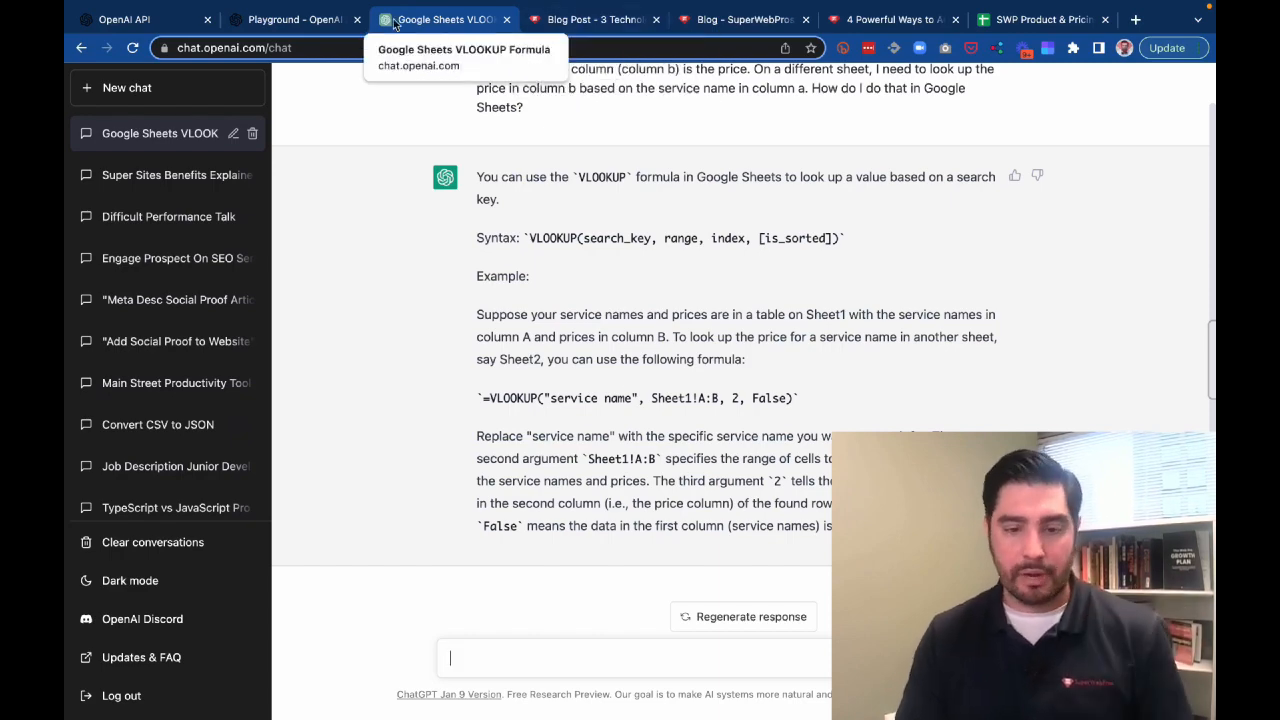
In the SWP Product & Pricing Model spreadsheet, compare the Base Price cells of the first Webinar Funnel and first Custom Projects items
{"action": "left_click", "coordinate": [1040, 19]}
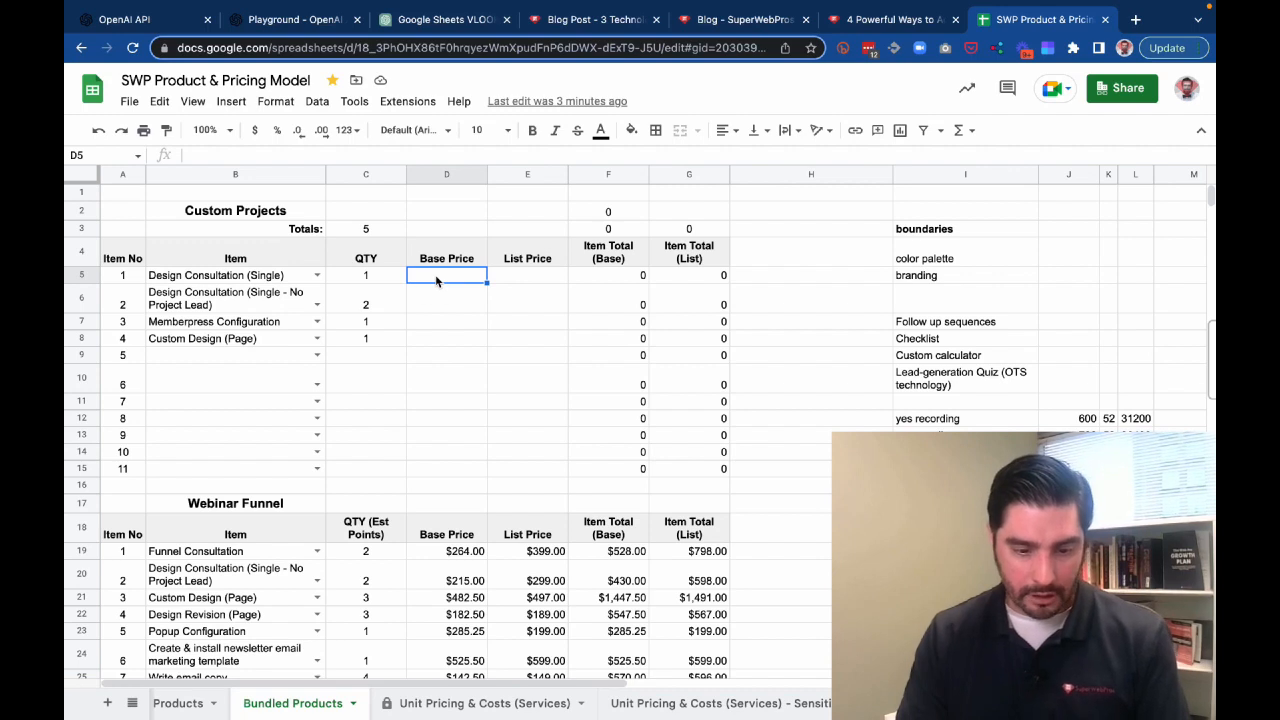
{"action": "left_click", "coordinate": [436, 552]}
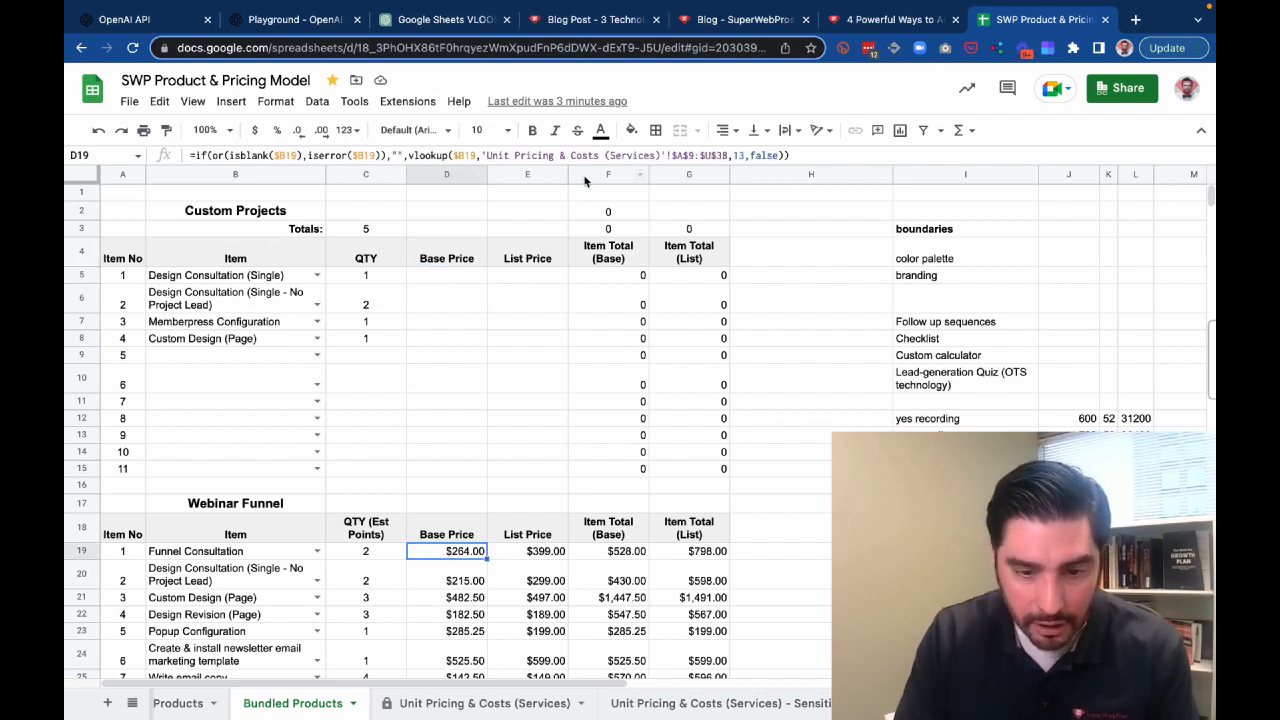
{"action": "left_click", "coordinate": [465, 276]}
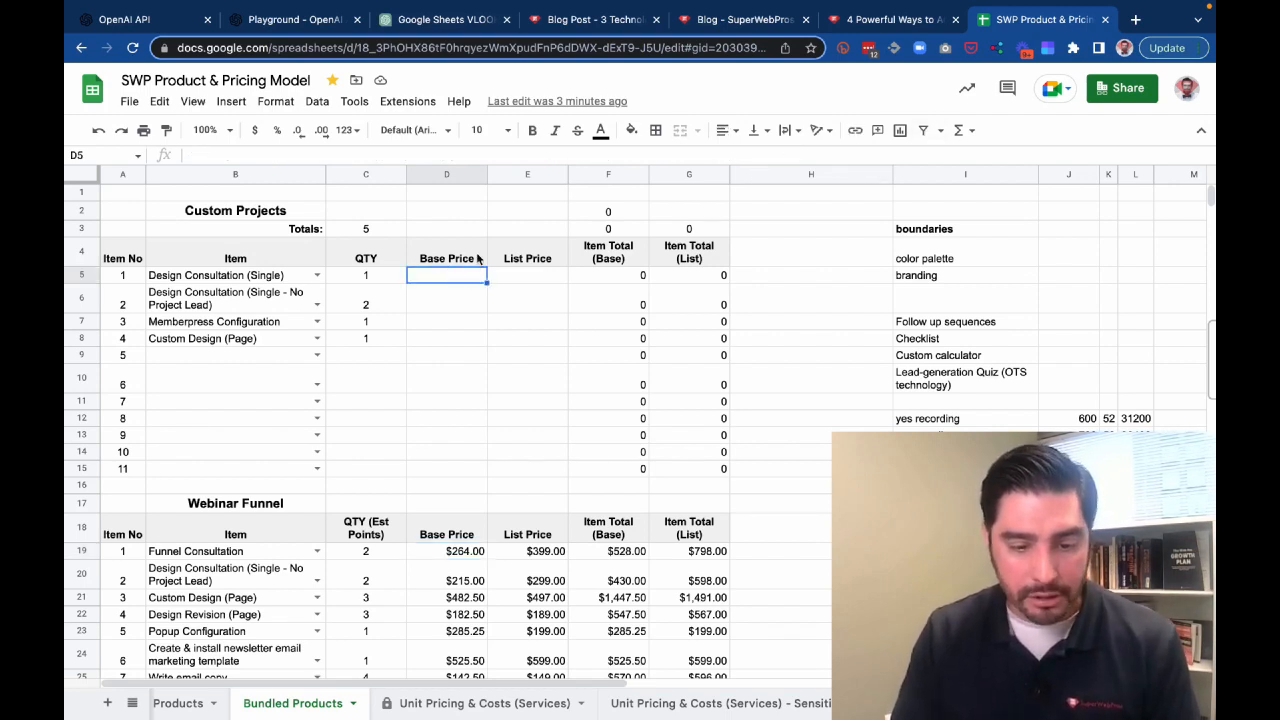
{"action": "left_click", "coordinate": [441, 556]}
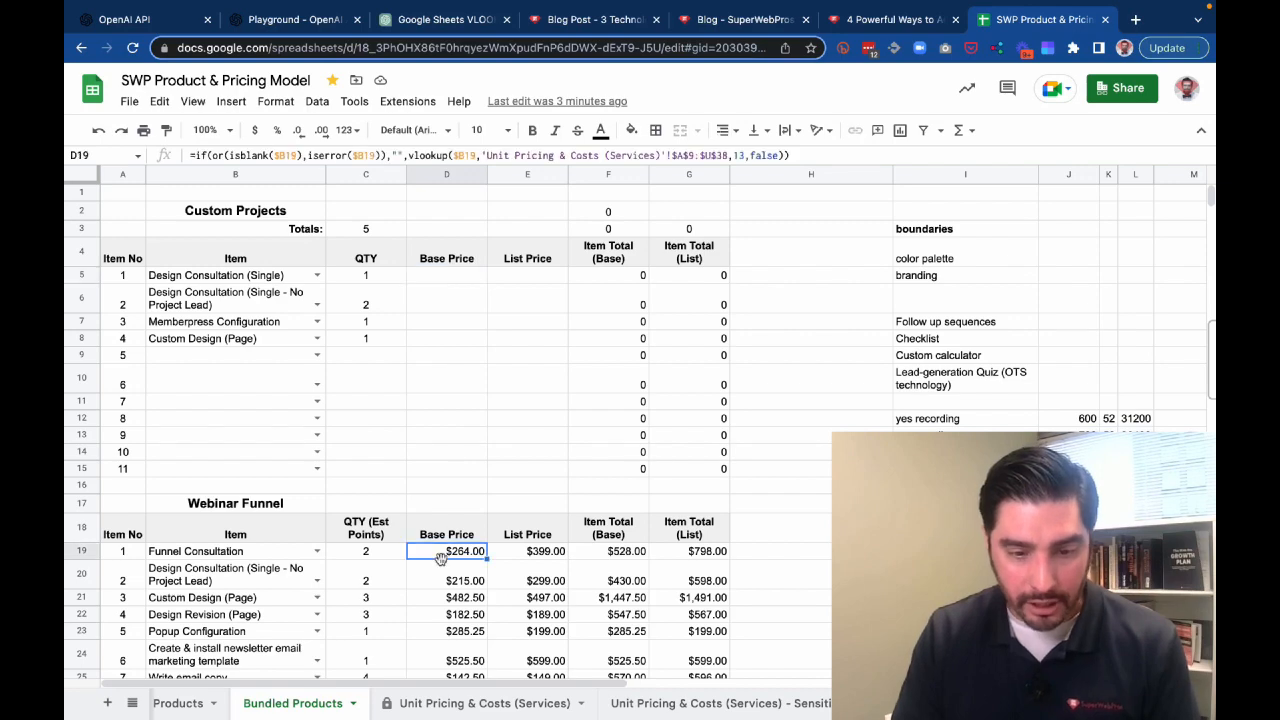
{"action": "left_click", "coordinate": [463, 279]}
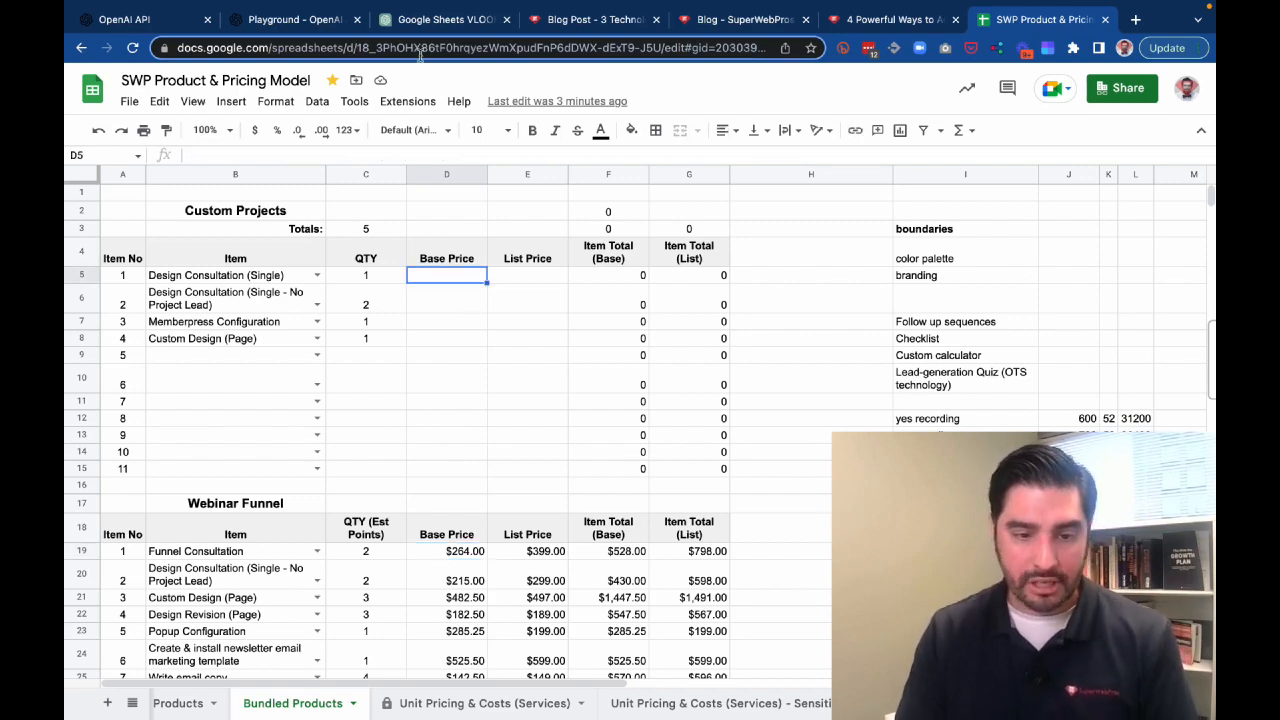
In ChatGPT, begin the follow-up "the services are listed in a workbook called "Unit Price and costs" and the value I'm looking for is in column 13."
{"action": "left_click", "coordinate": [446, 20]}
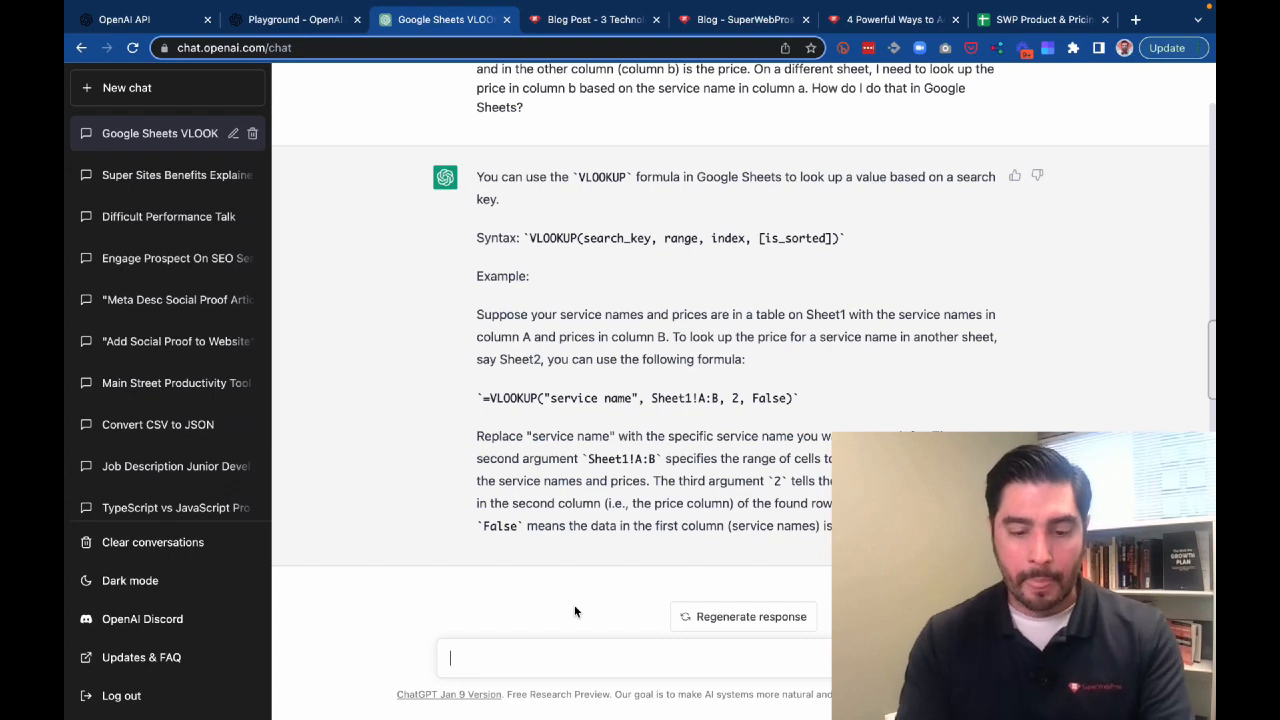
{"action": "type", "text": "the services are listed in a"}
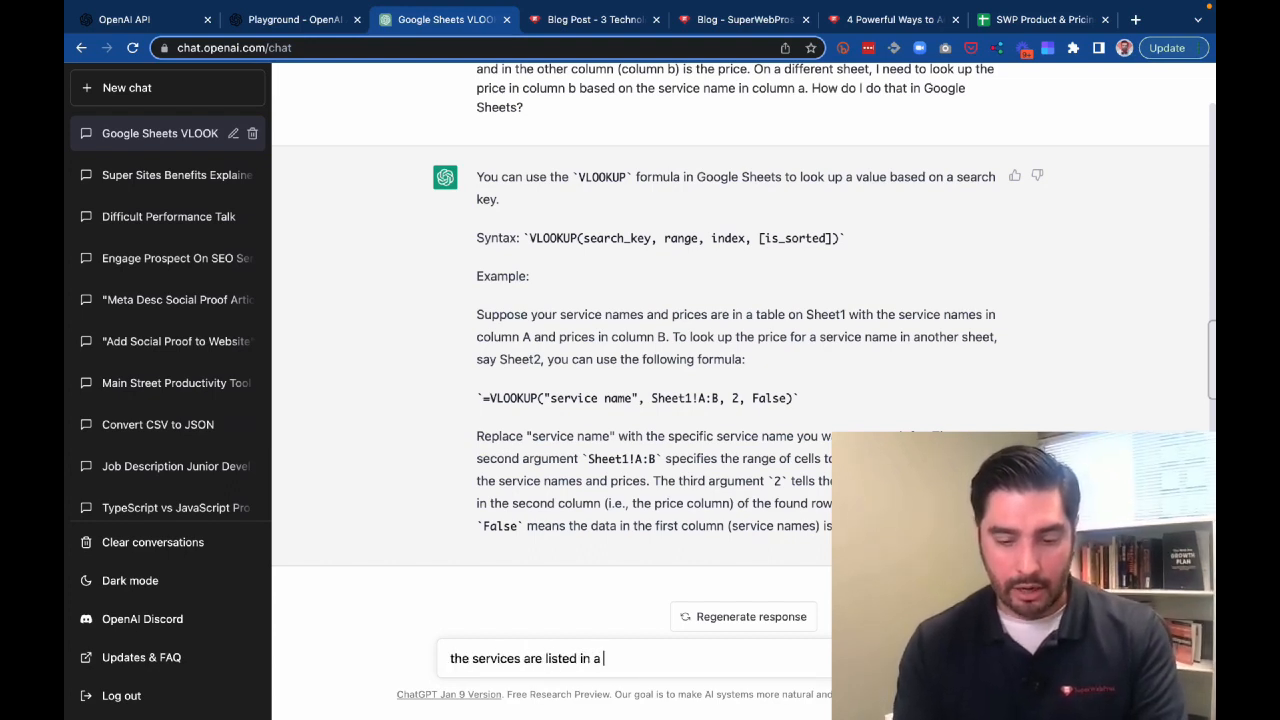
{"action": "type", "text": " workbook called"}
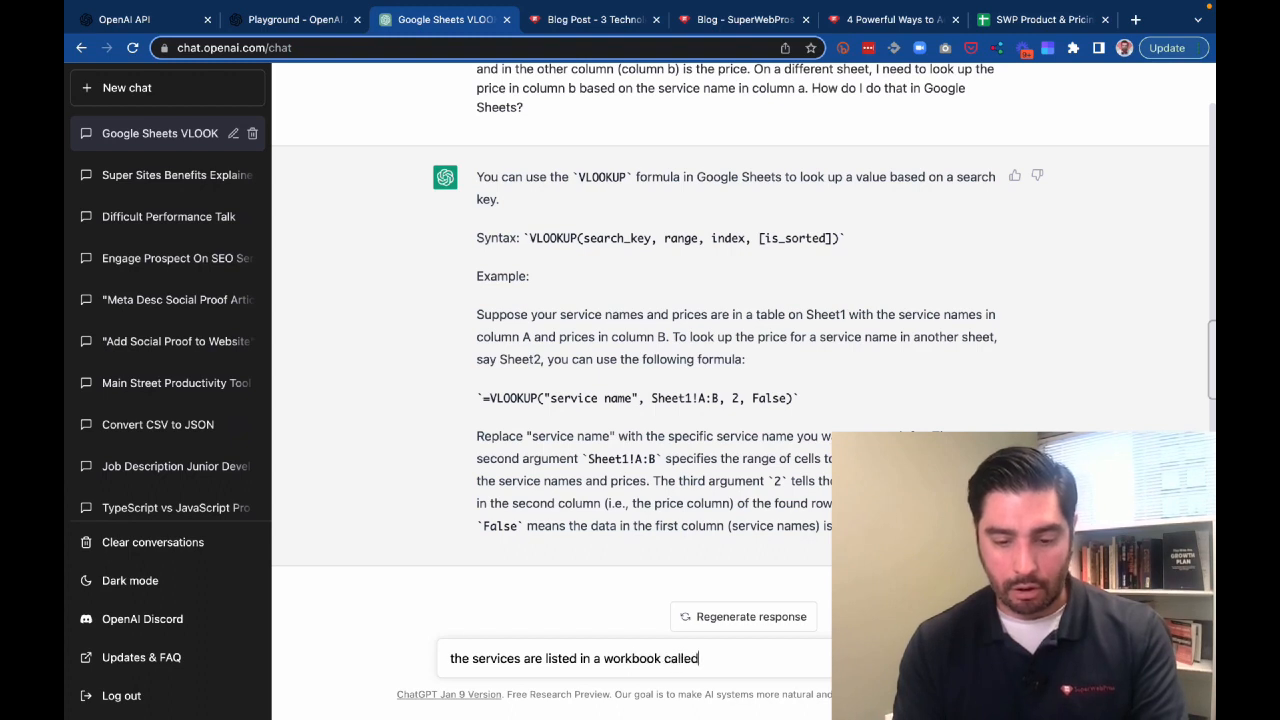
{"action": "type", "text": " \"Unit Pro"}
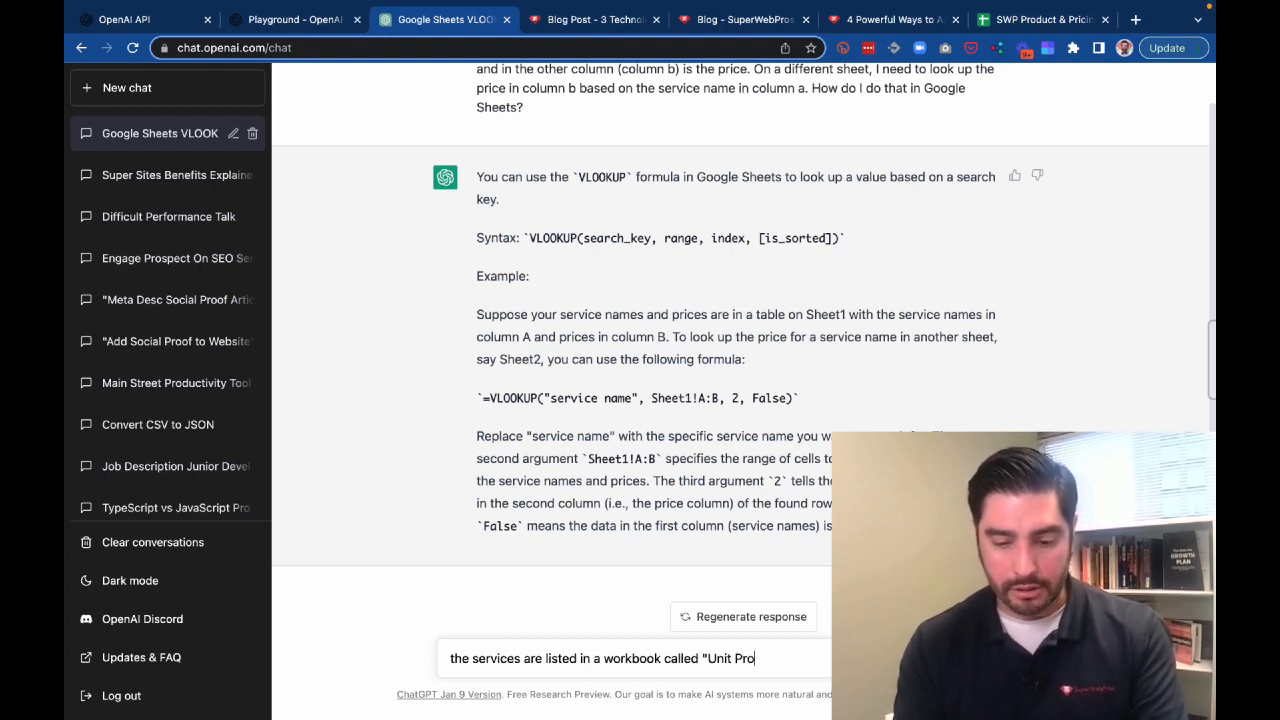
{"action": "key", "text": "BackSpace"}
{"action": "type", "text": "ice and costs"}
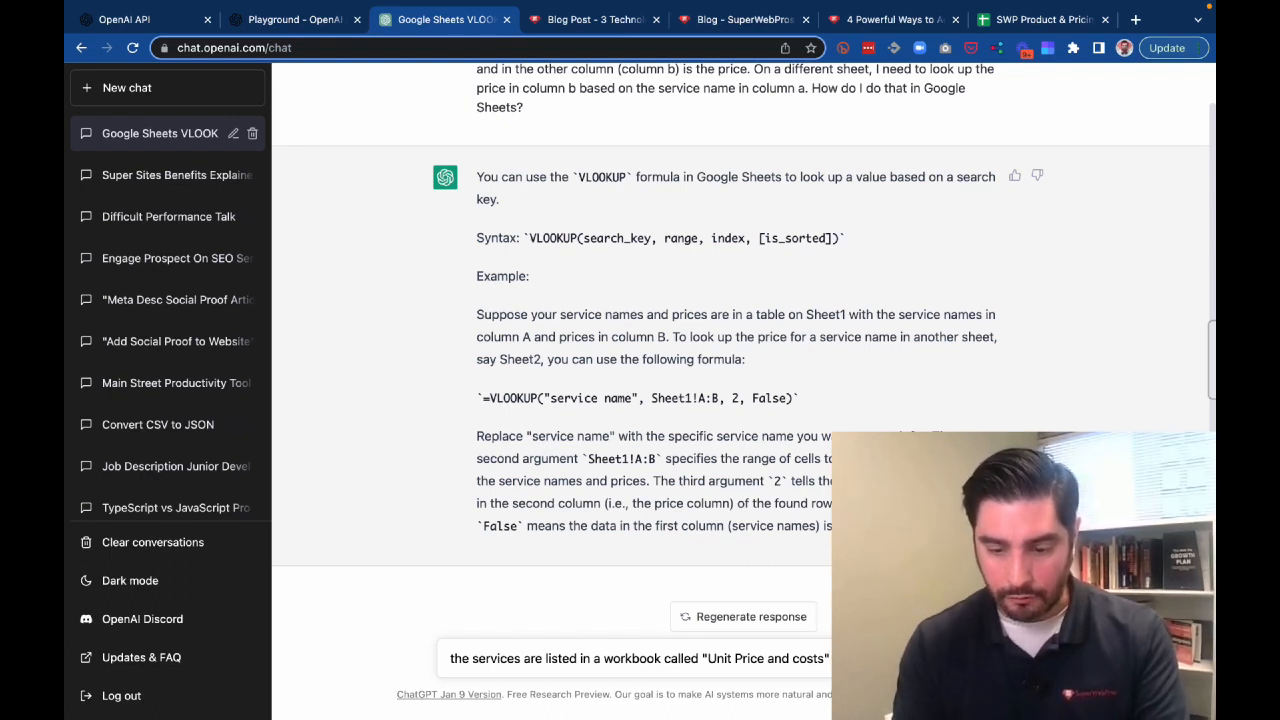
{"action": "type", "text": "\" column"}
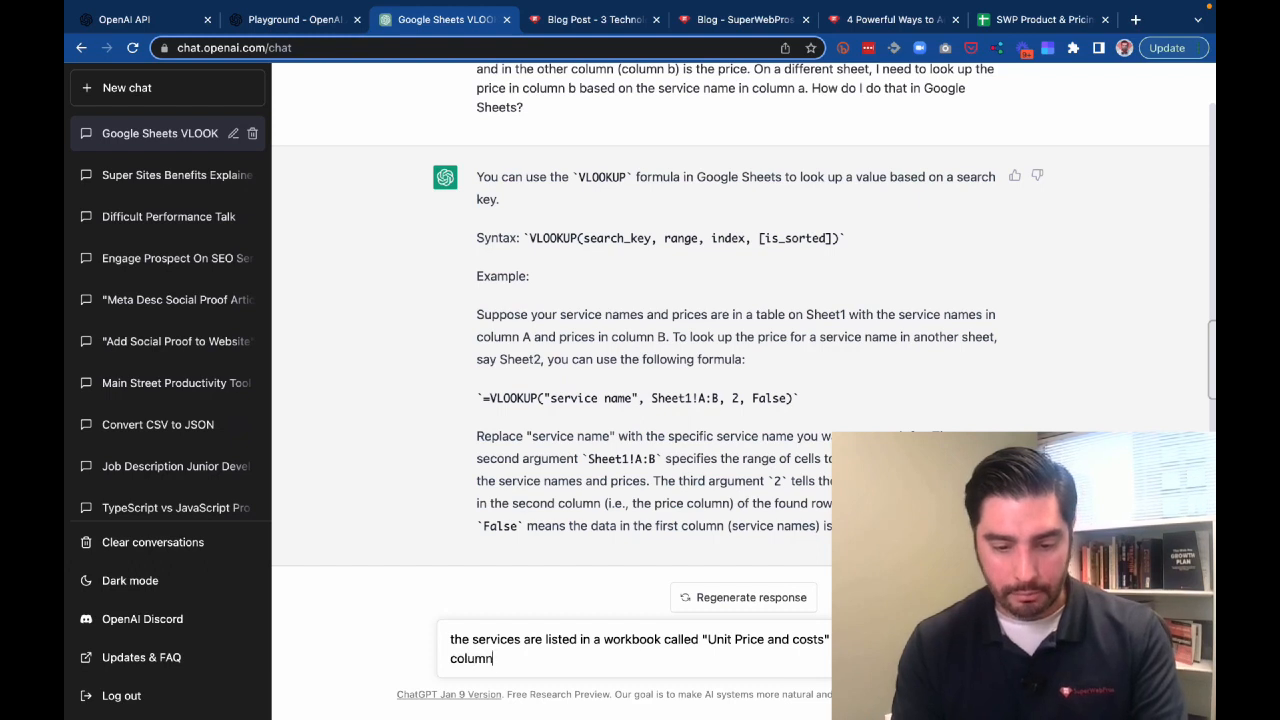
{"action": "type", "text": " 13. "}
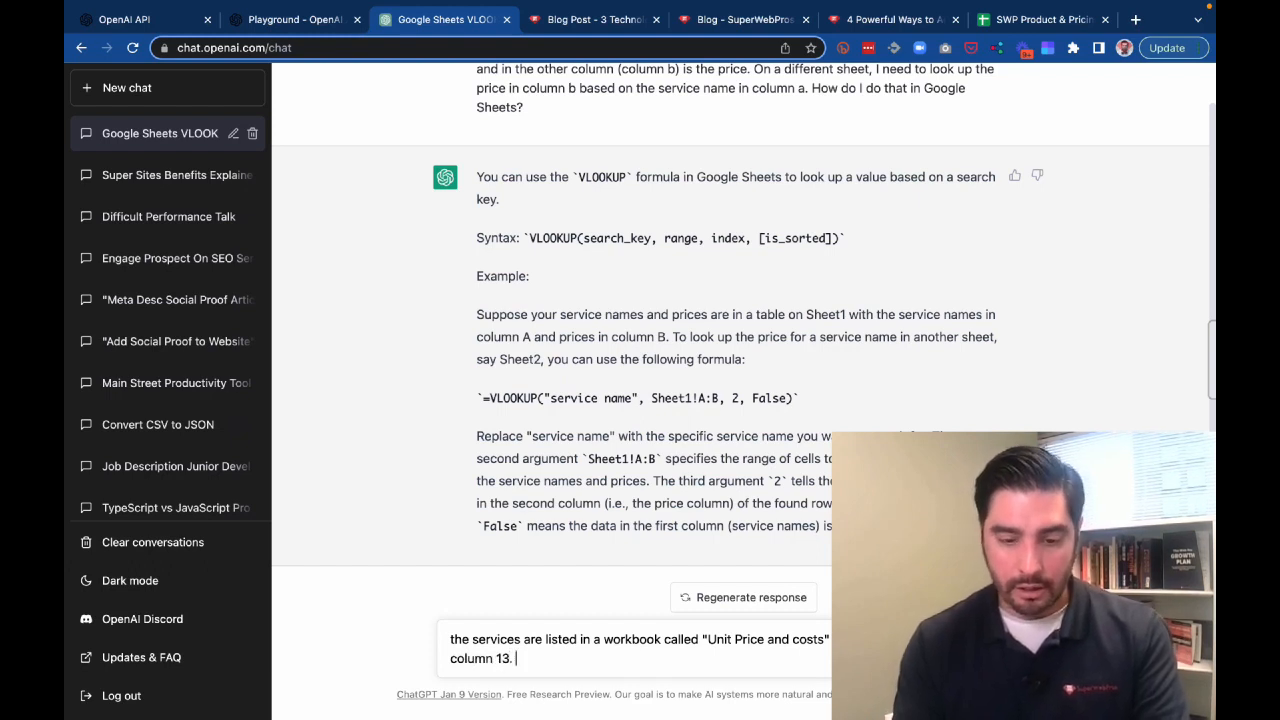
Continue the message with "The page I'm currently on is called "Quote page" and I will put the service name in column"
{"action": "type", "text": "The page I'm cur"}
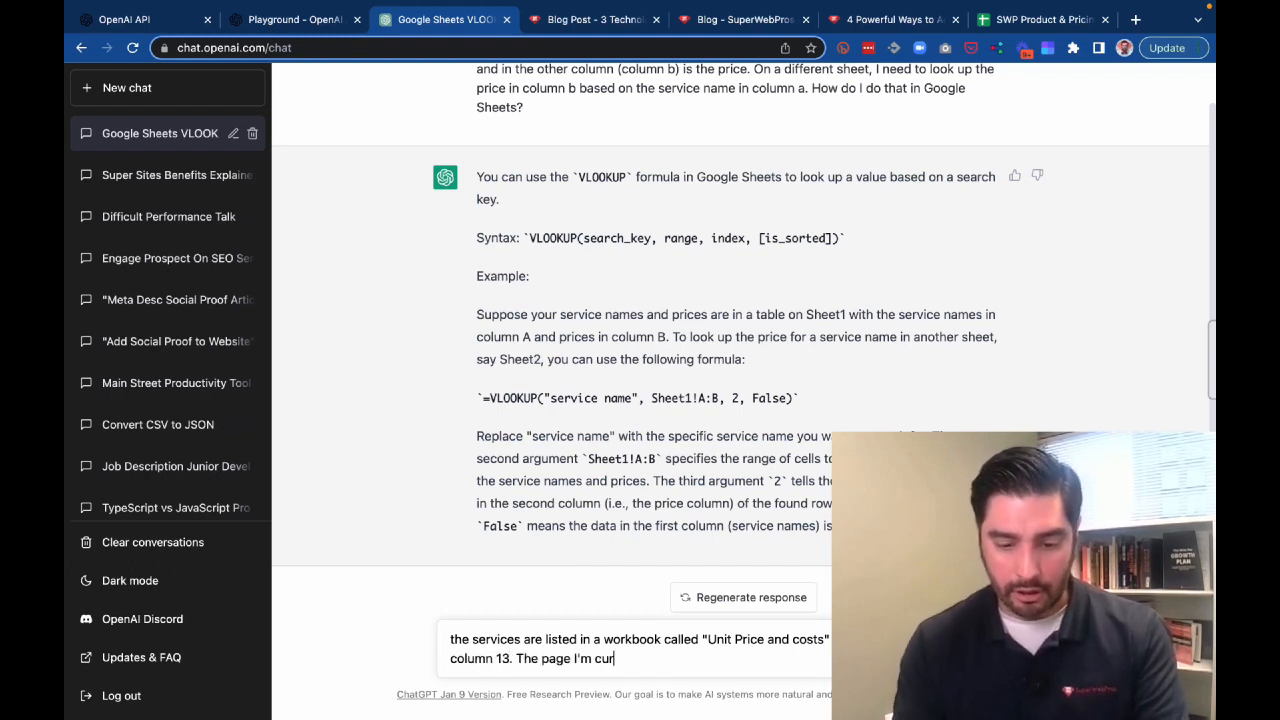
{"action": "type", "text": "rently on is "}
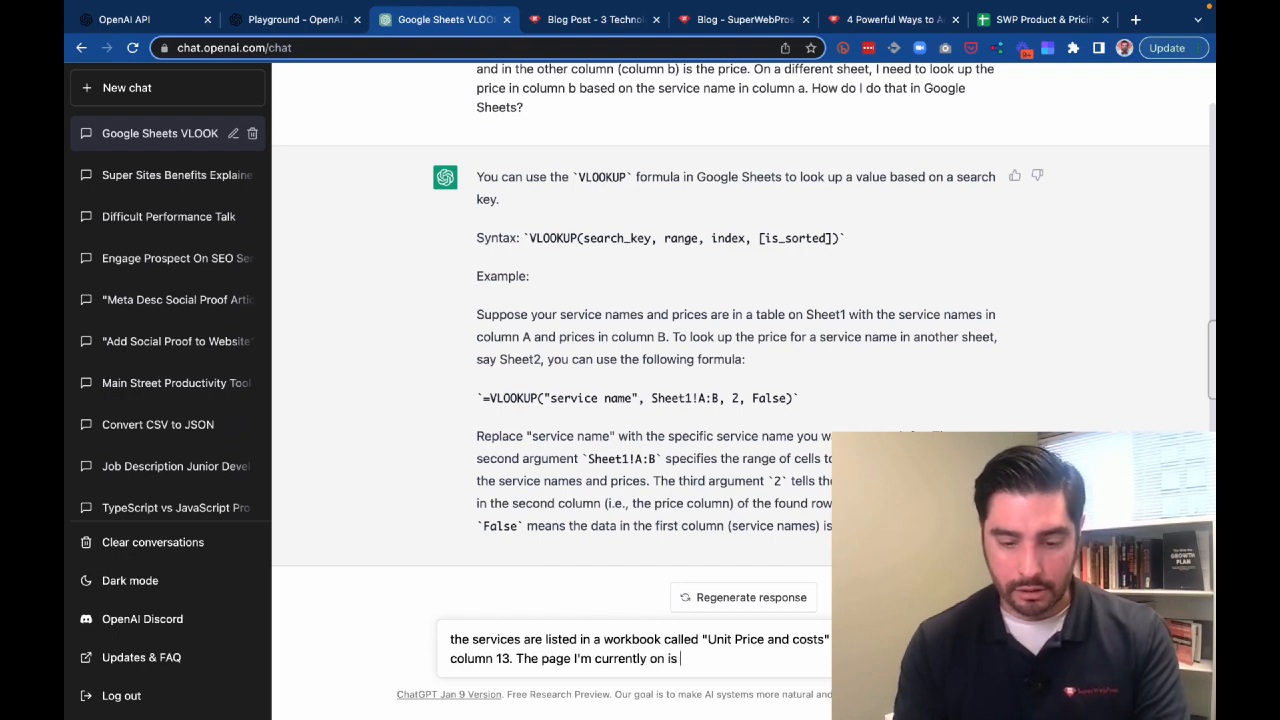
{"action": "type", "text": "called \"Quo"}
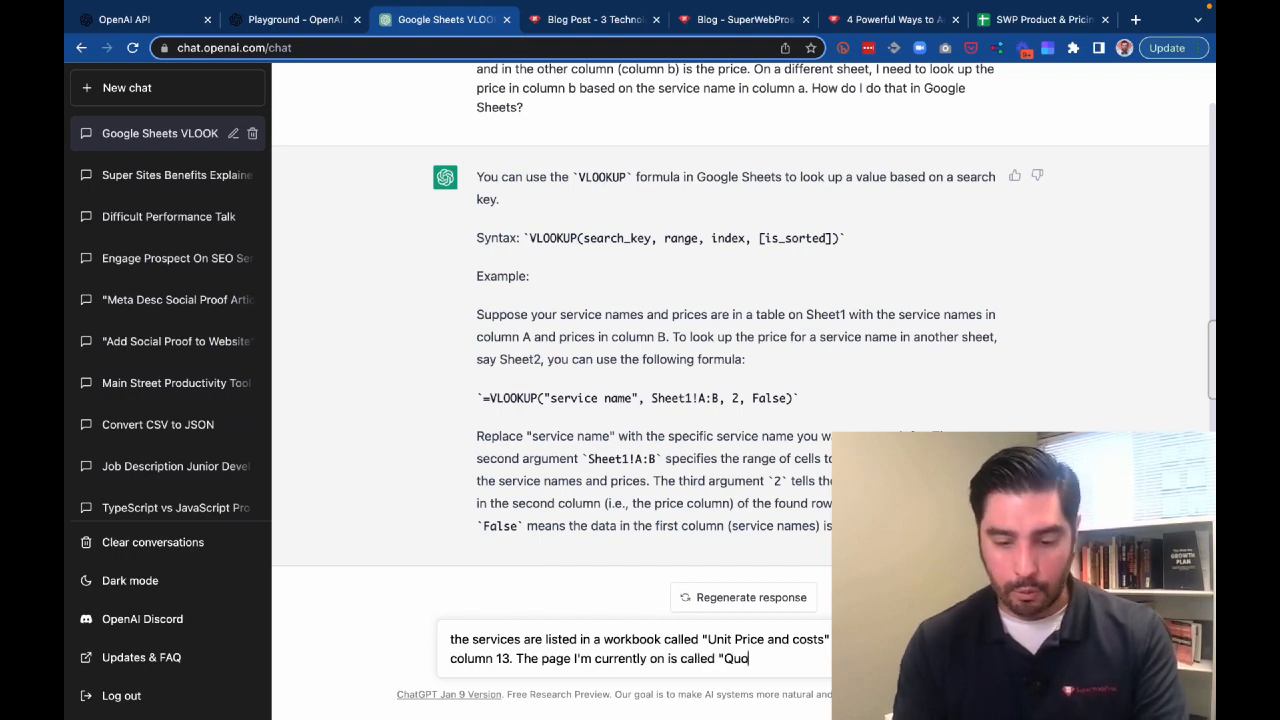
{"action": "type", "text": "te page\" and t"}
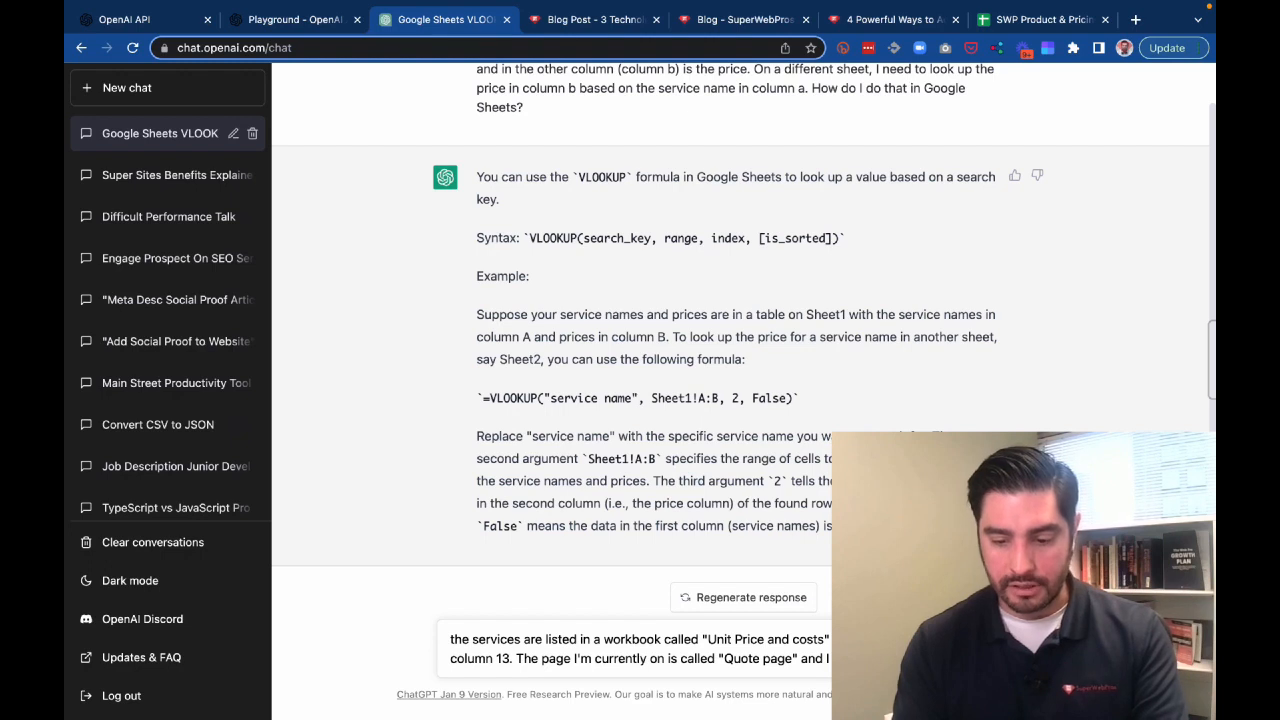
{"action": "type", "text": "column "}
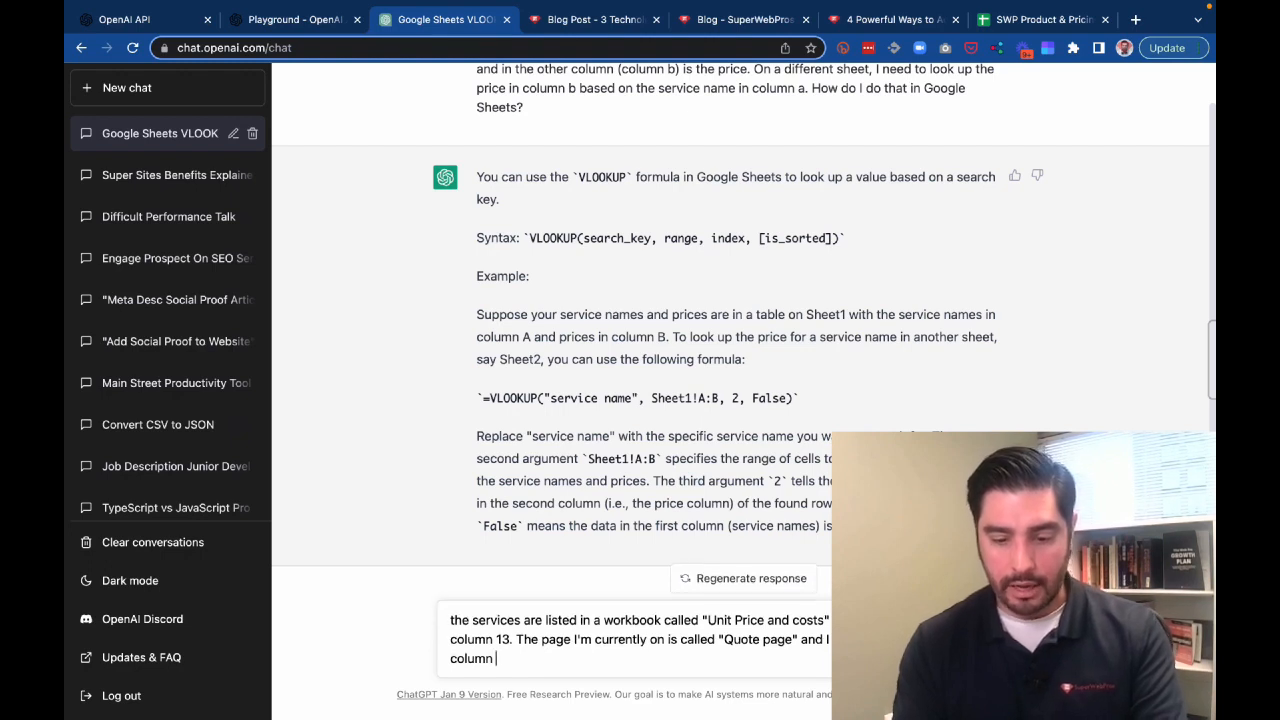
Finish the message with "A and put the vlookup in column b. How does that change the formula?" and send it
{"action": "type", "text": "A and expec"}
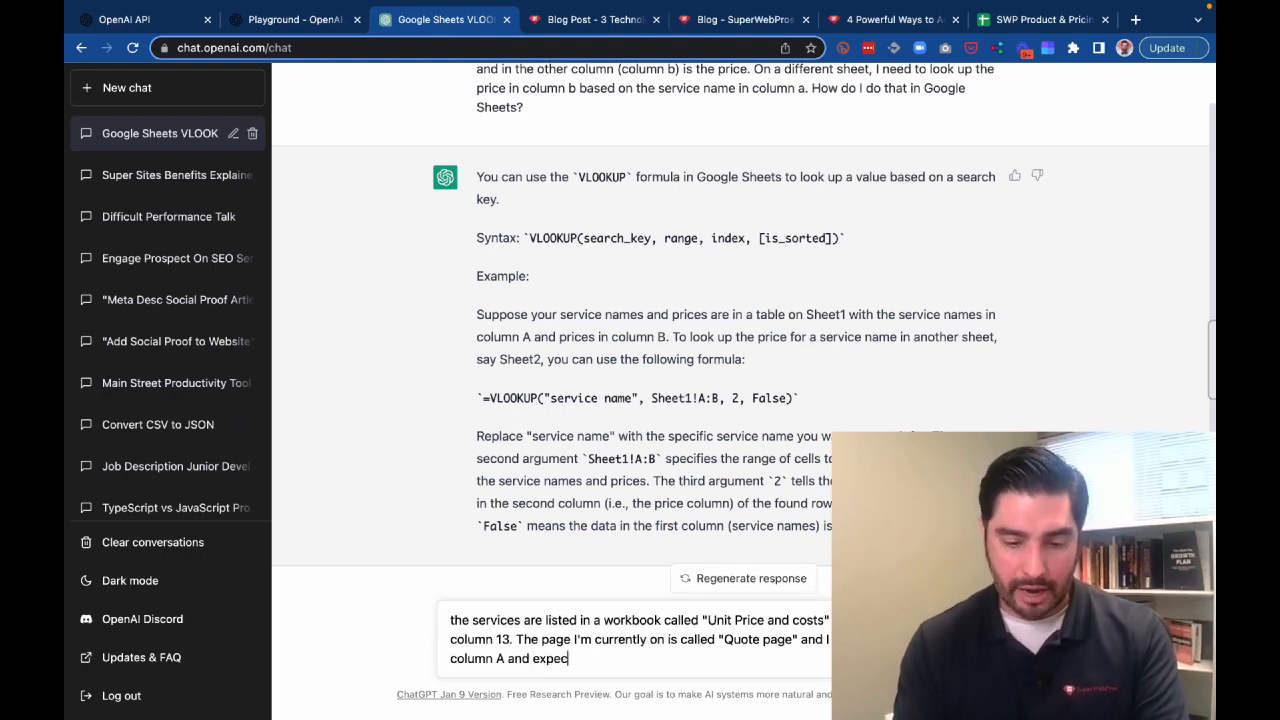
{"action": "key", "text": "BackSpace"}
{"action": "key", "text": "BackSpace"}
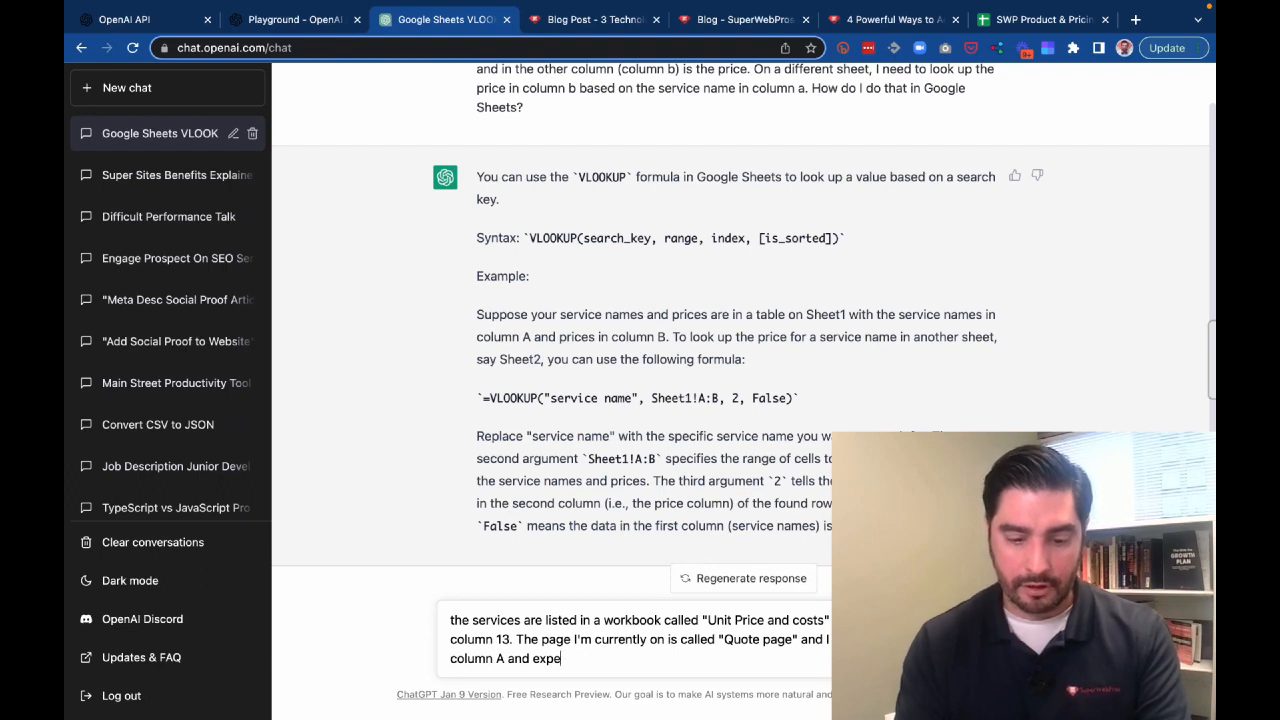
{"action": "type", "text": "vlookup in column"}
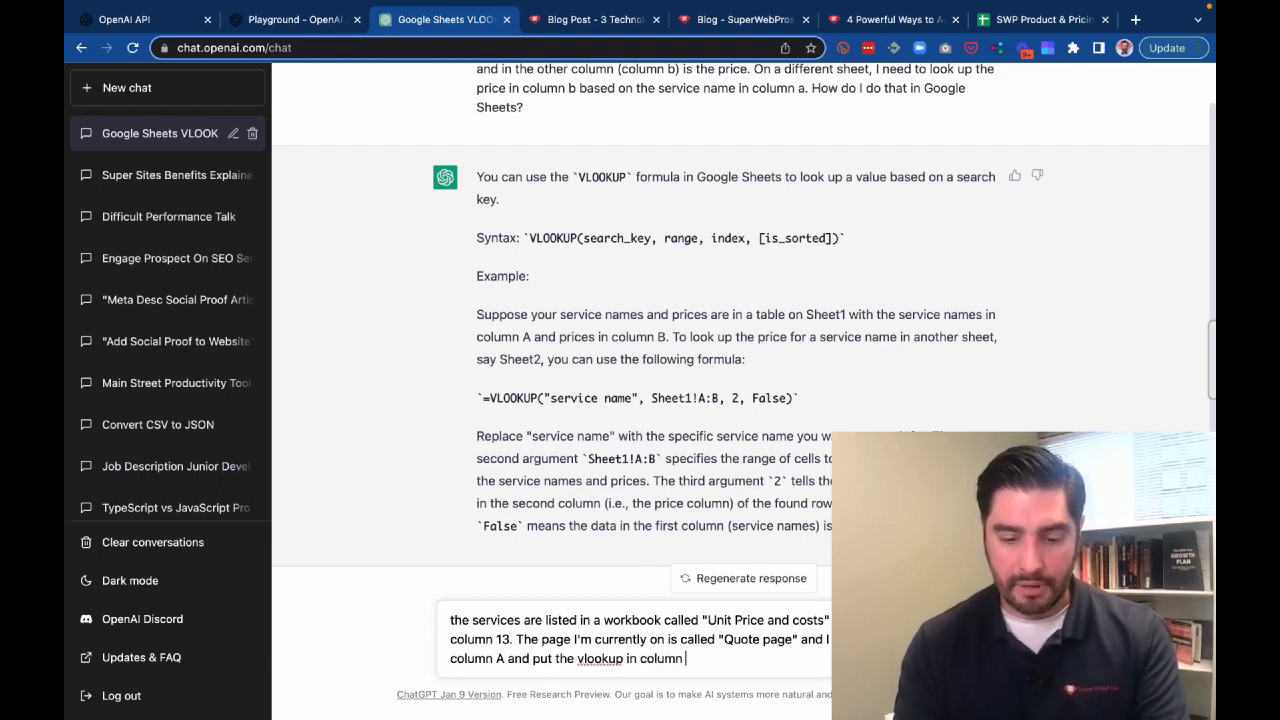
{"action": "type", "text": " b. How does that change"}
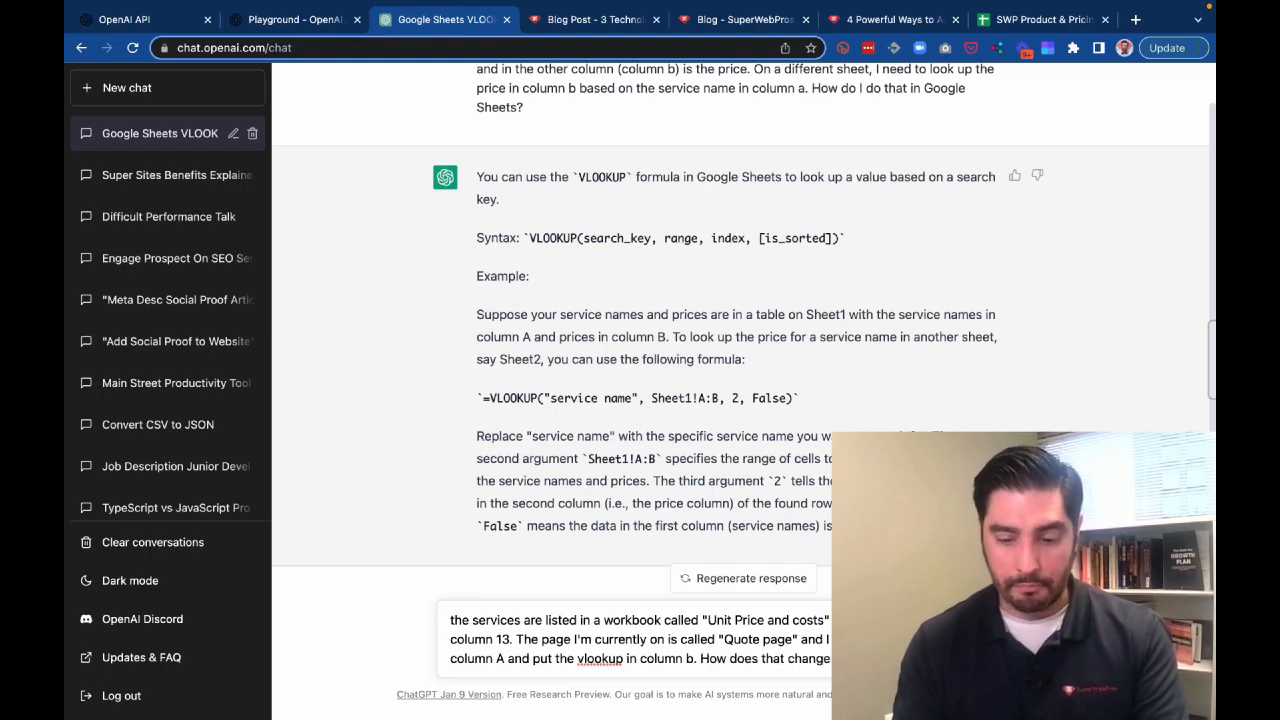
{"action": "type", "text": " the formula?"}
{"action": "key", "text": "Return"}
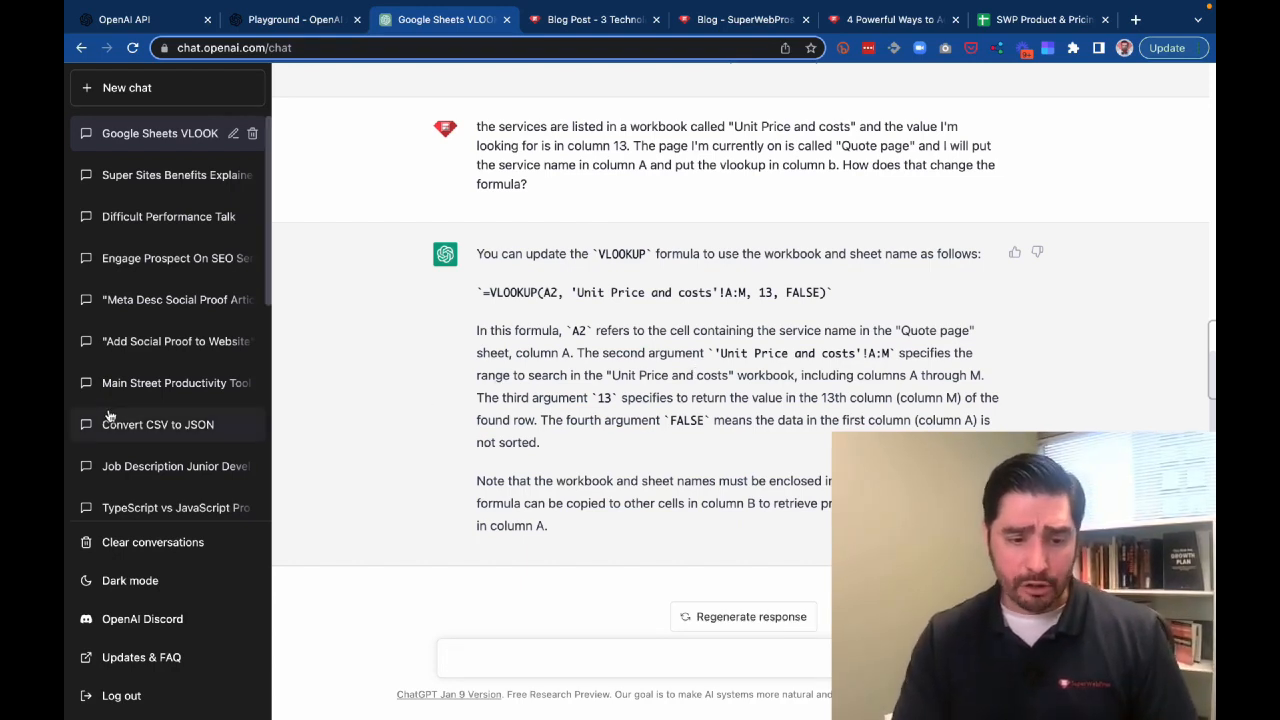
Open the "Convert CSV to JSON" chat and review its JavaScript code answers and the follow-up corrections about file paths and JSON objects
{"action": "left_click", "coordinate": [143, 437]}
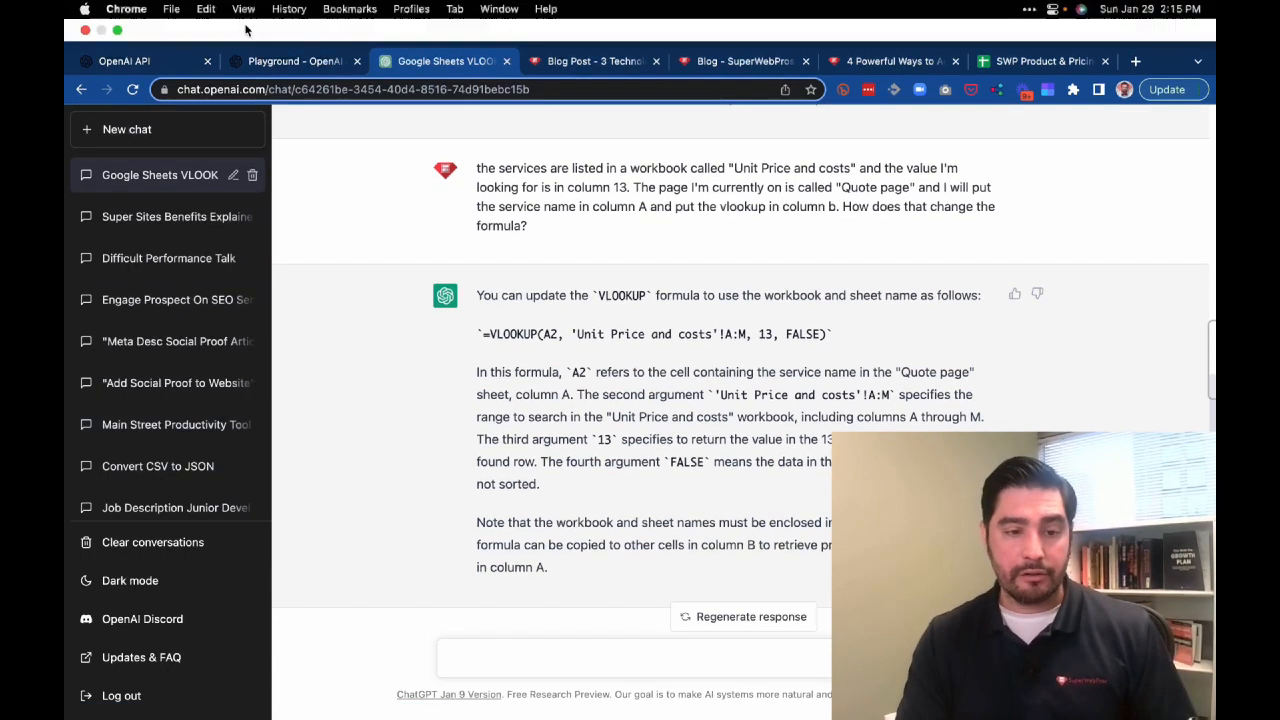
{"action": "left_click", "coordinate": [134, 50]}
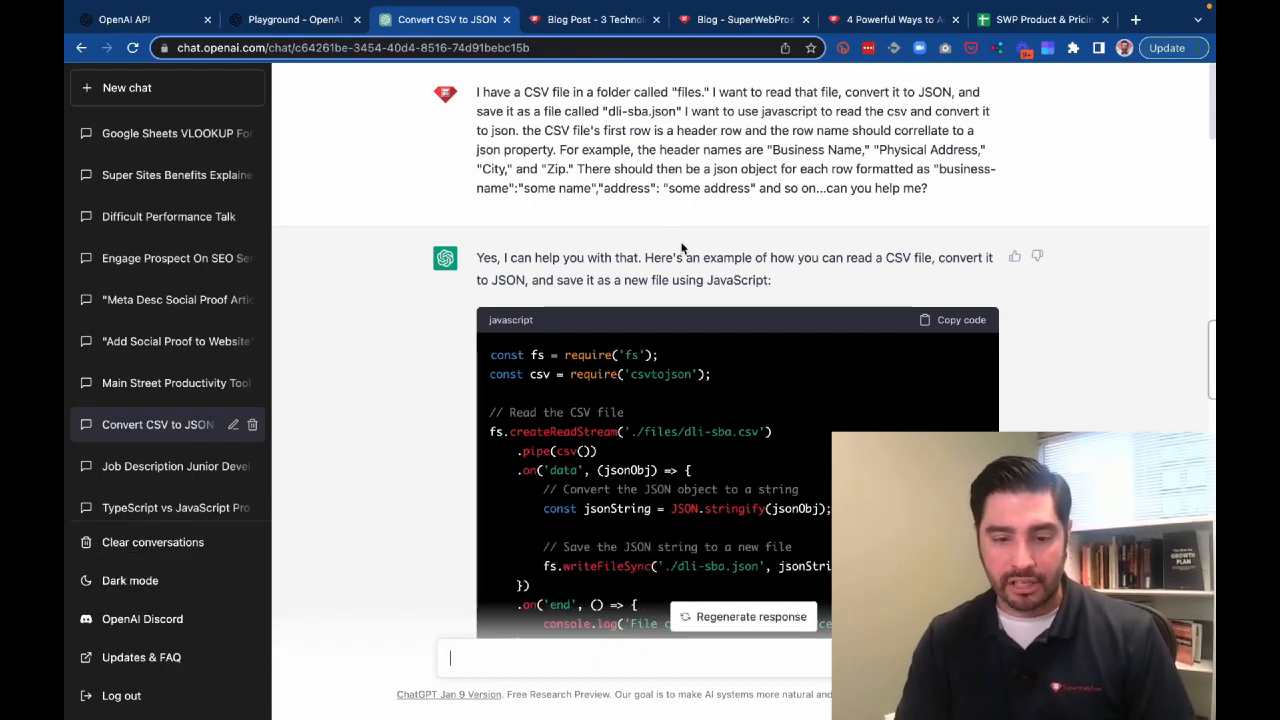
{"action": "scroll", "coordinate": [676, 241], "scroll_direction": "down", "scroll_amount": 2}
{"action": "scroll", "coordinate": [676, 241], "scroll_direction": "down", "scroll_amount": 1}
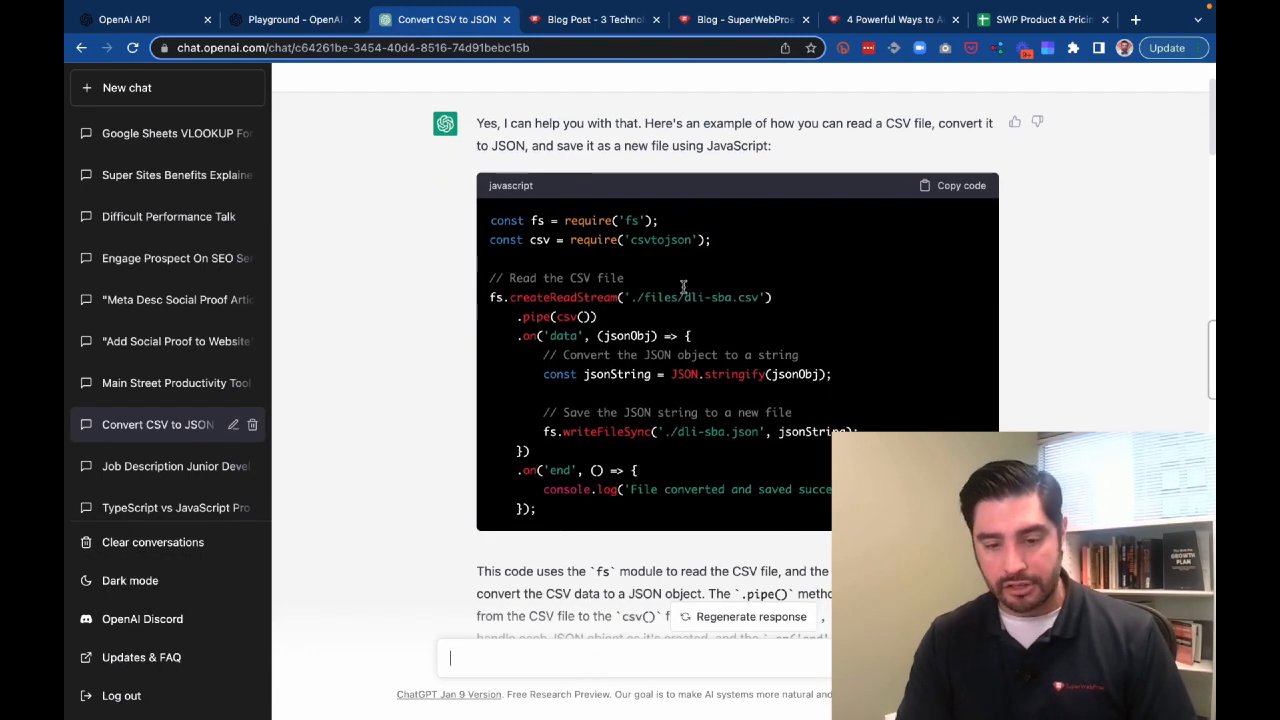
{"action": "scroll", "coordinate": [771, 419], "scroll_direction": "down", "scroll_amount": 10}
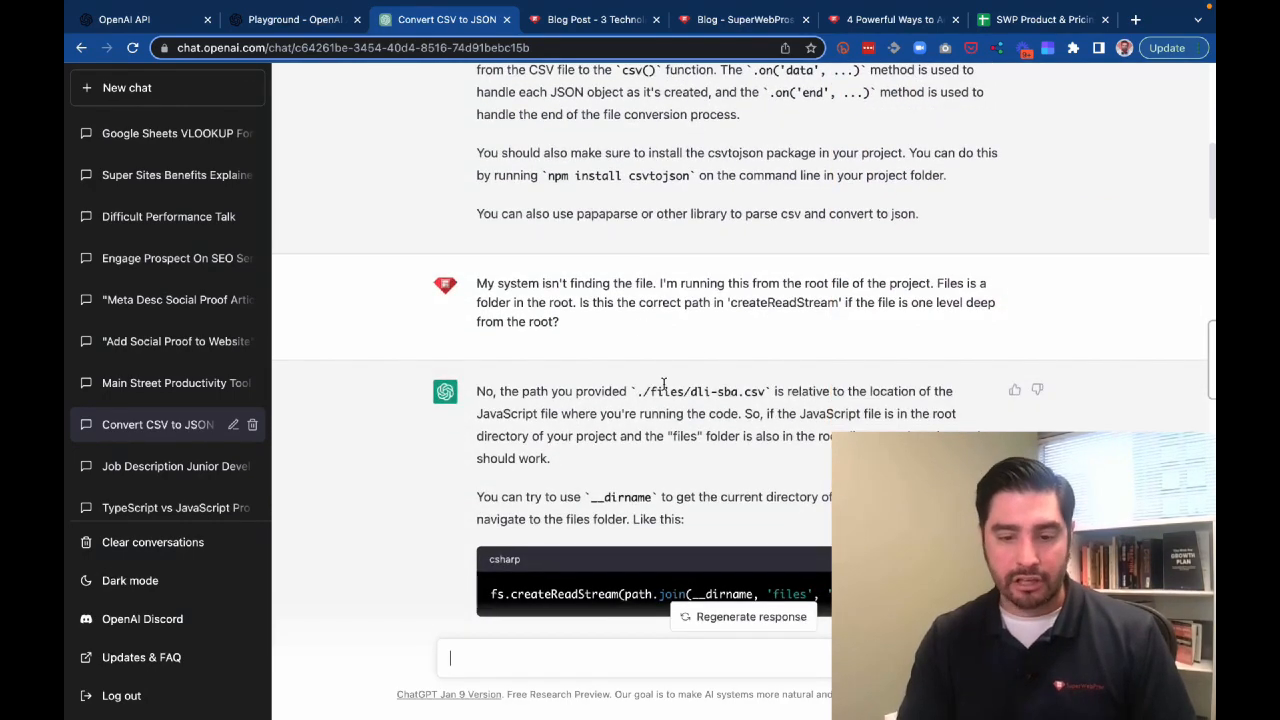
{"action": "scroll", "coordinate": [790, 296], "scroll_direction": "down", "scroll_amount": 6}
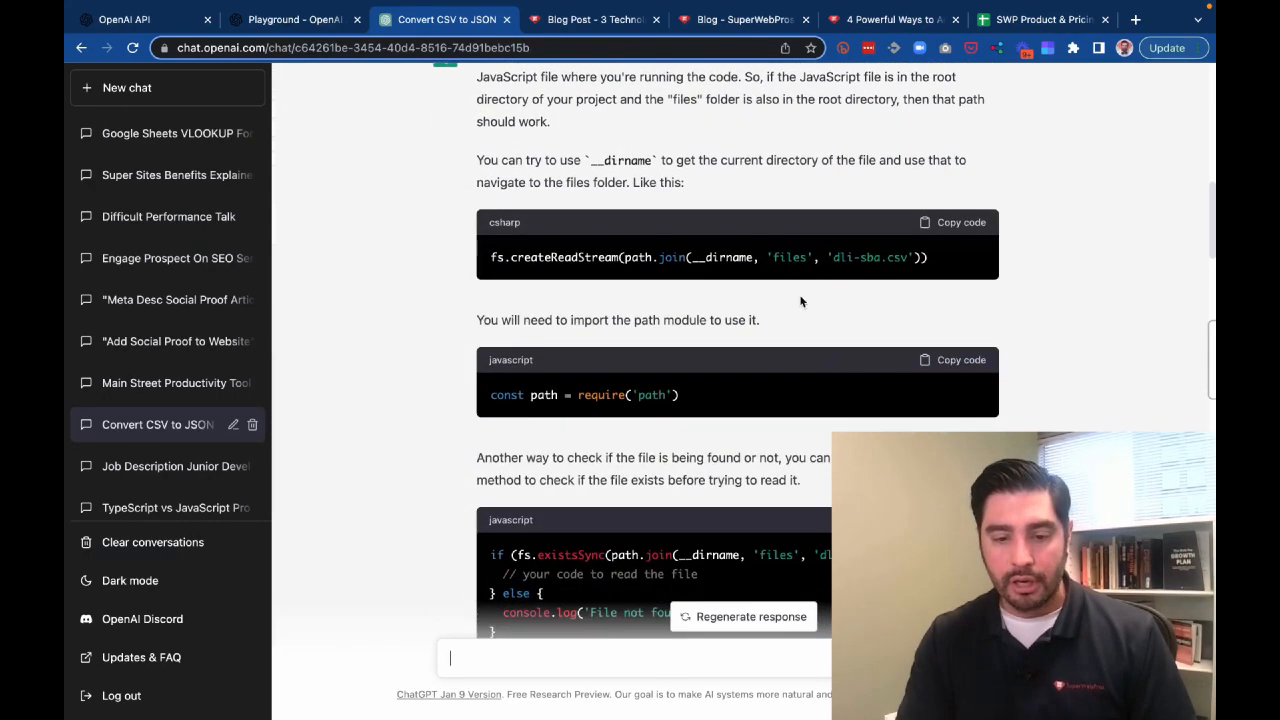
{"action": "scroll", "coordinate": [764, 412], "scroll_direction": "down", "scroll_amount": 8}
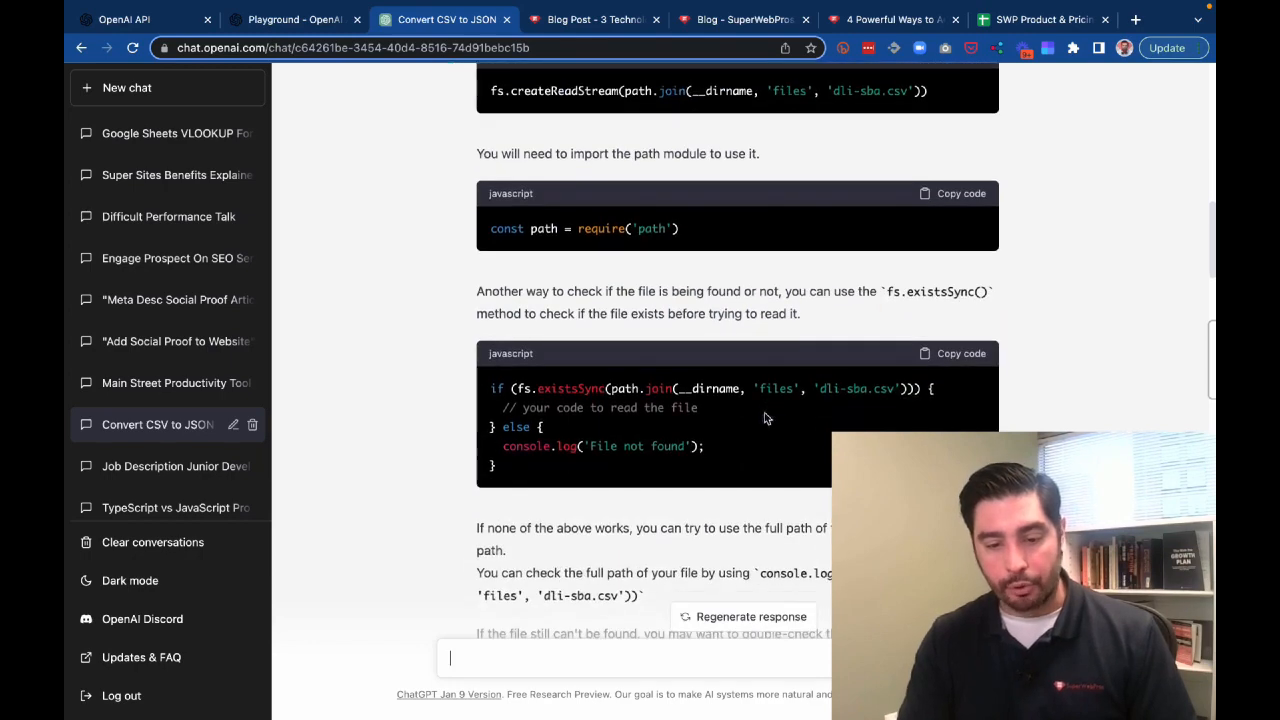
{"action": "scroll", "coordinate": [765, 418], "scroll_direction": "down", "scroll_amount": 4}
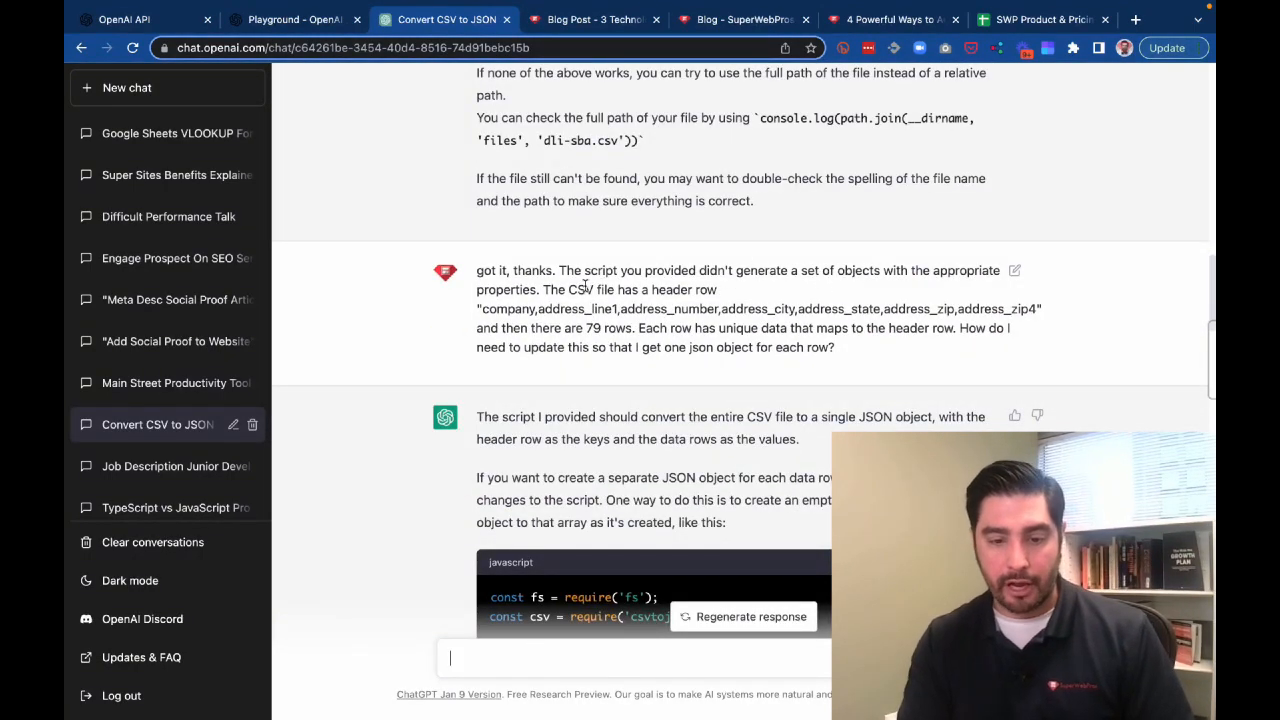
{"action": "scroll", "coordinate": [744, 370], "scroll_direction": "down", "scroll_amount": 5}
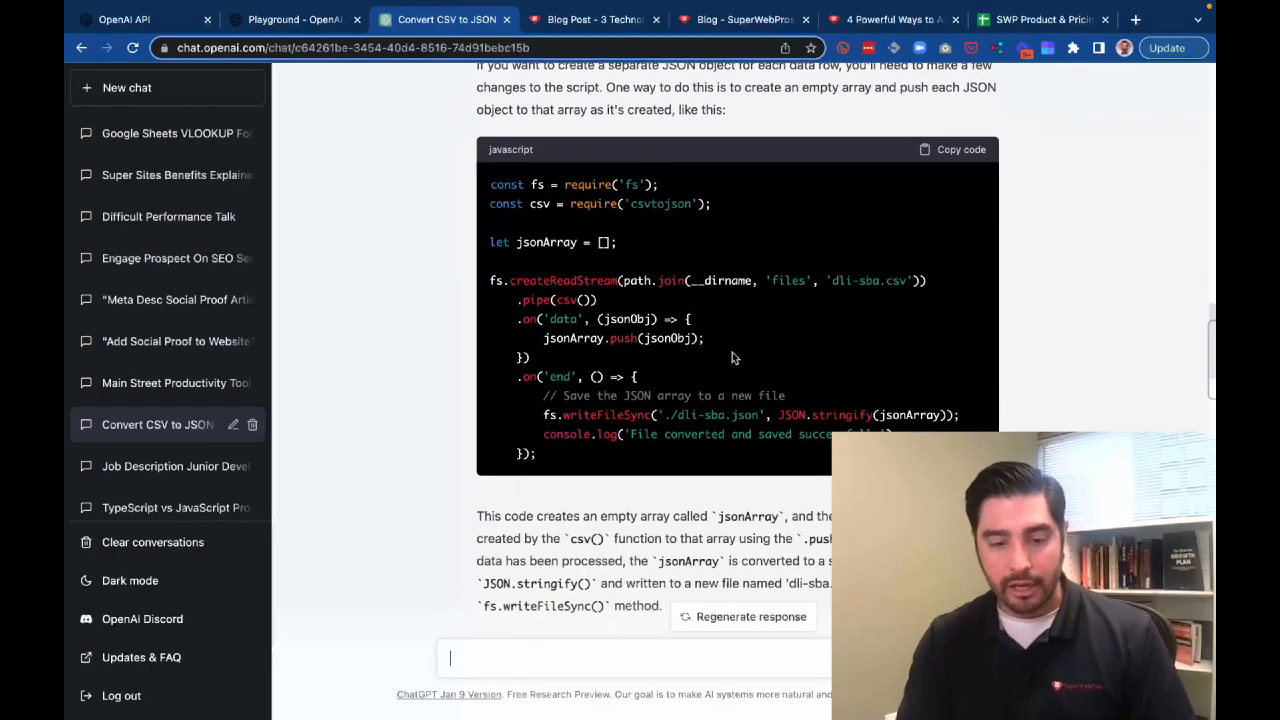
{"action": "scroll", "coordinate": [661, 414], "scroll_direction": "down", "scroll_amount": 2}
{"action": "scroll", "coordinate": [661, 414], "scroll_direction": "down", "scroll_amount": 3}
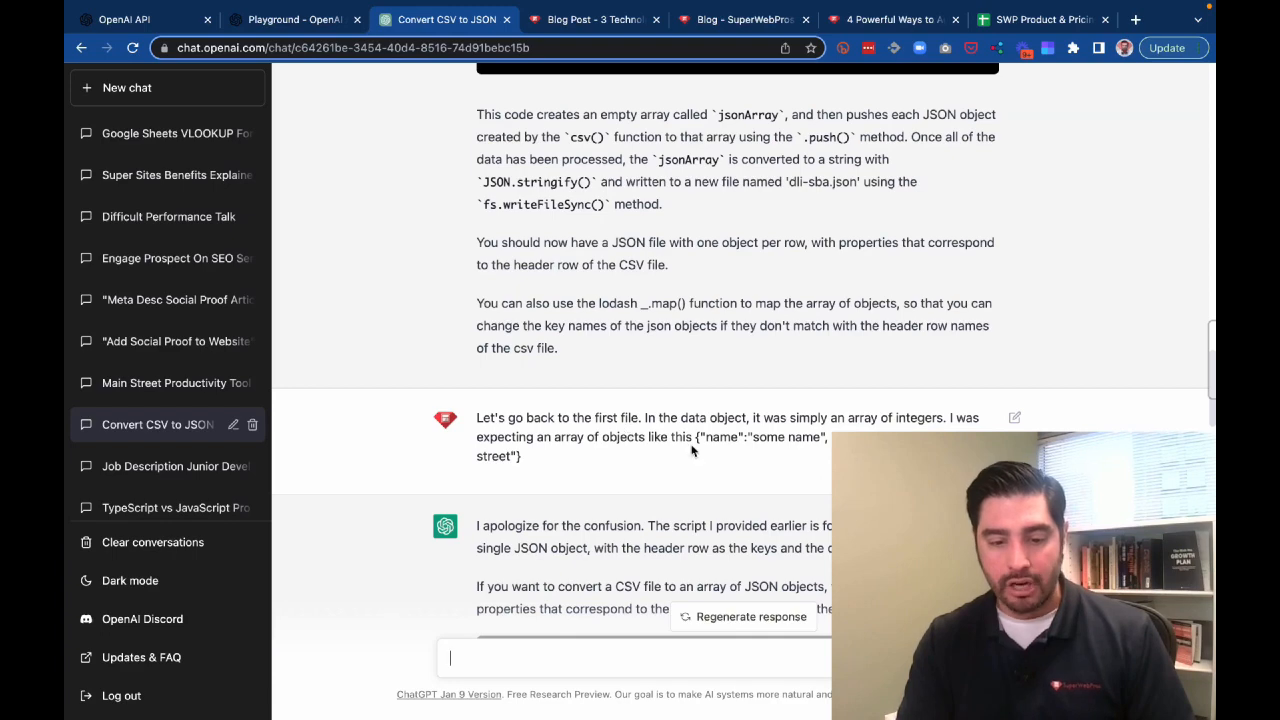
{"action": "scroll", "coordinate": [726, 457], "scroll_direction": "down", "scroll_amount": 4}
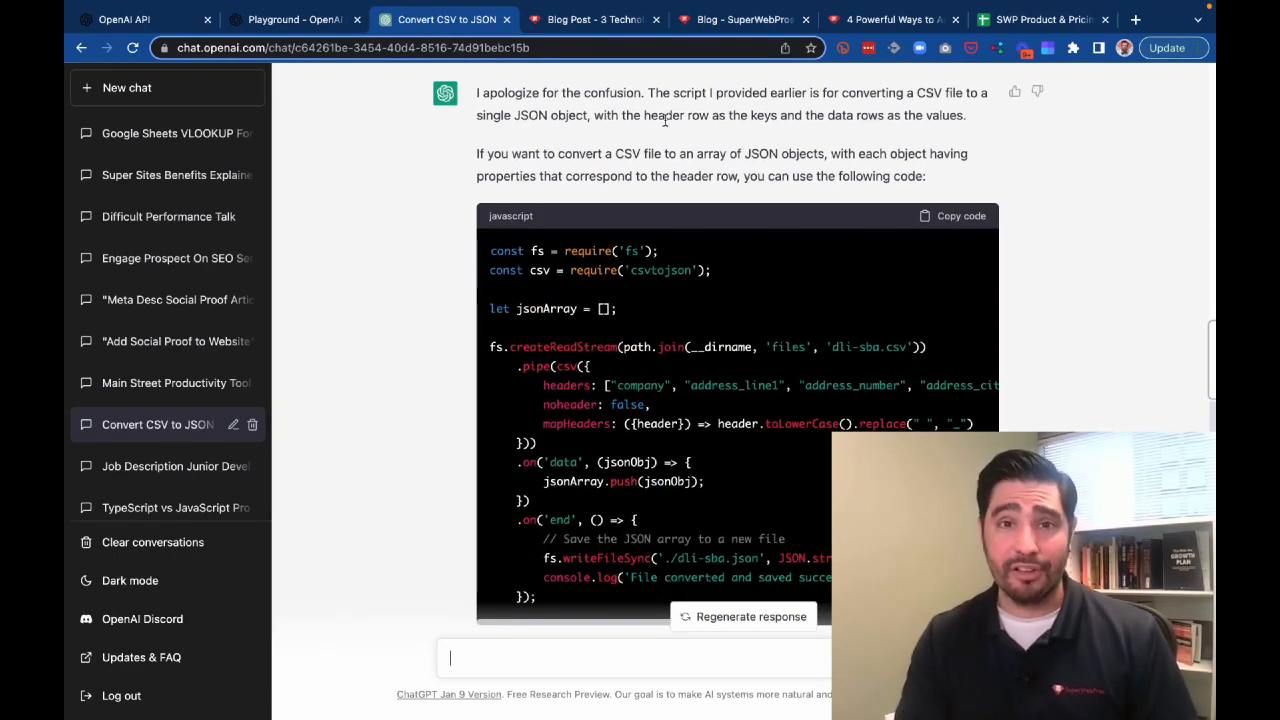
{"action": "scroll", "coordinate": [675, 307], "scroll_direction": "down", "scroll_amount": 1}
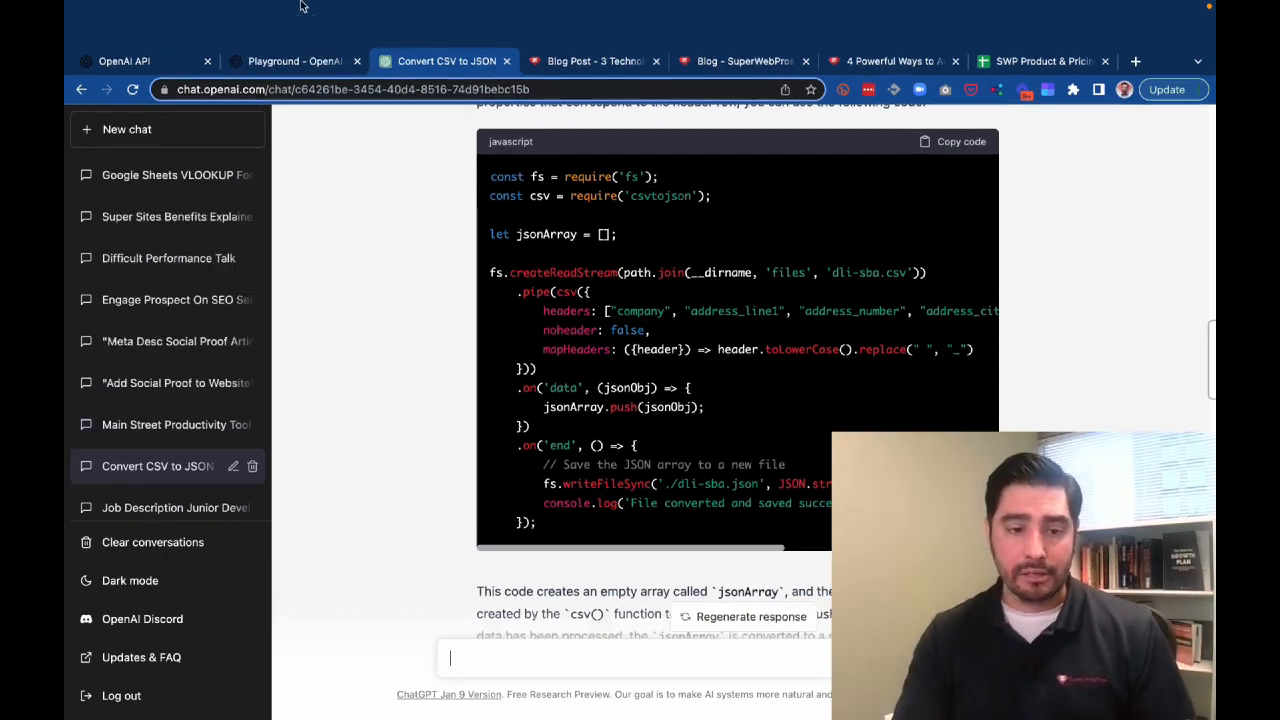
Reopen the Google Sheets VLOOKUP chat, compare its answer with the one in the Playground, and return to ChatGPT
{"action": "left_click", "coordinate": [150, 137]}
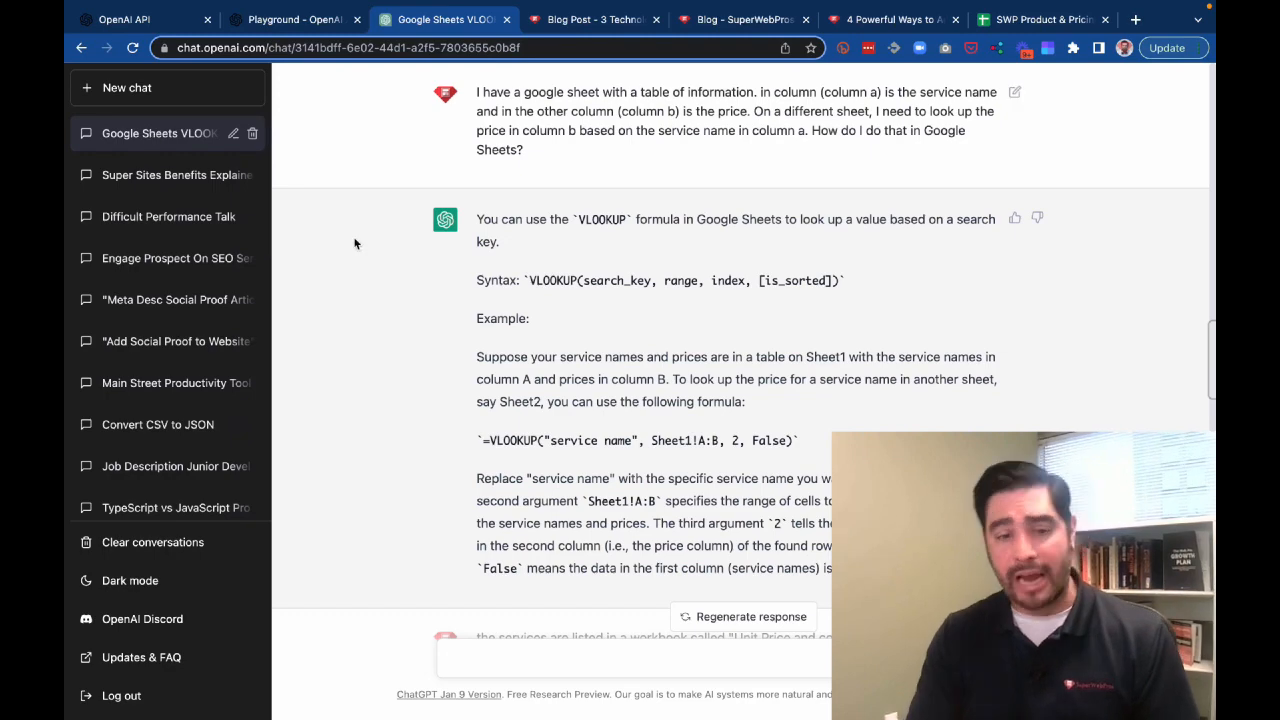
{"action": "left_click", "coordinate": [328, 20]}
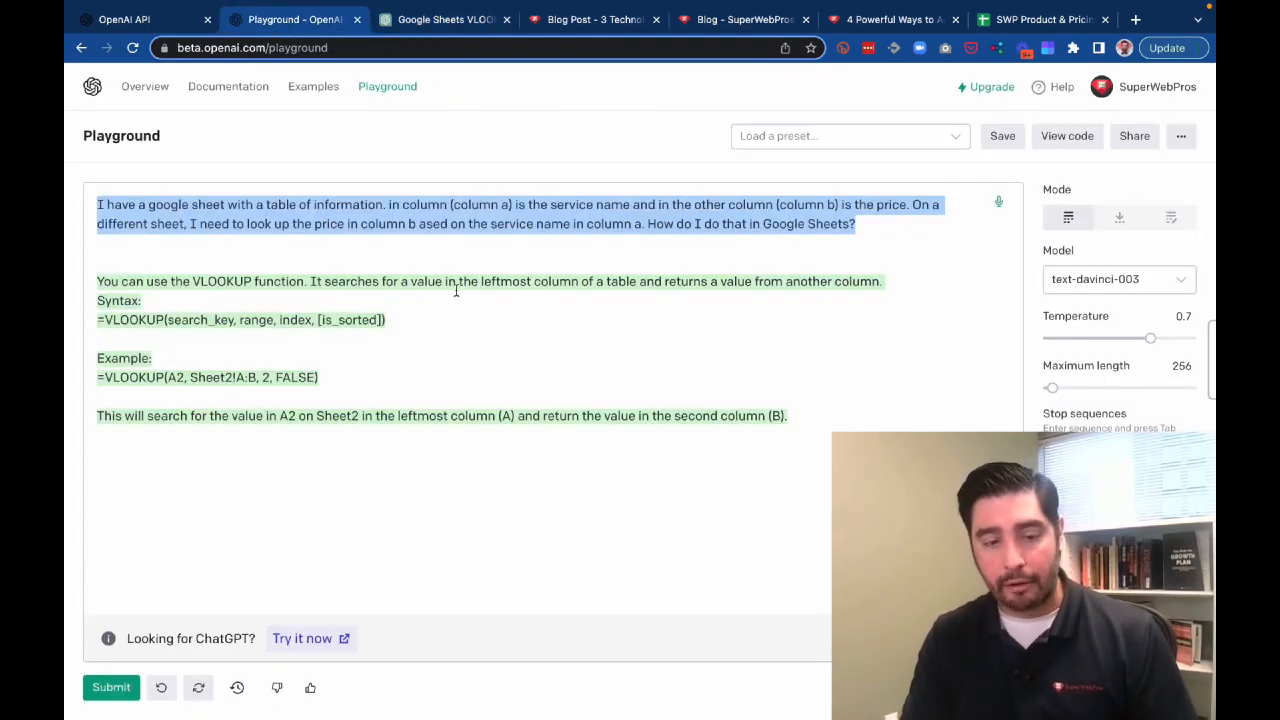
{"action": "left_click", "coordinate": [455, 22]}
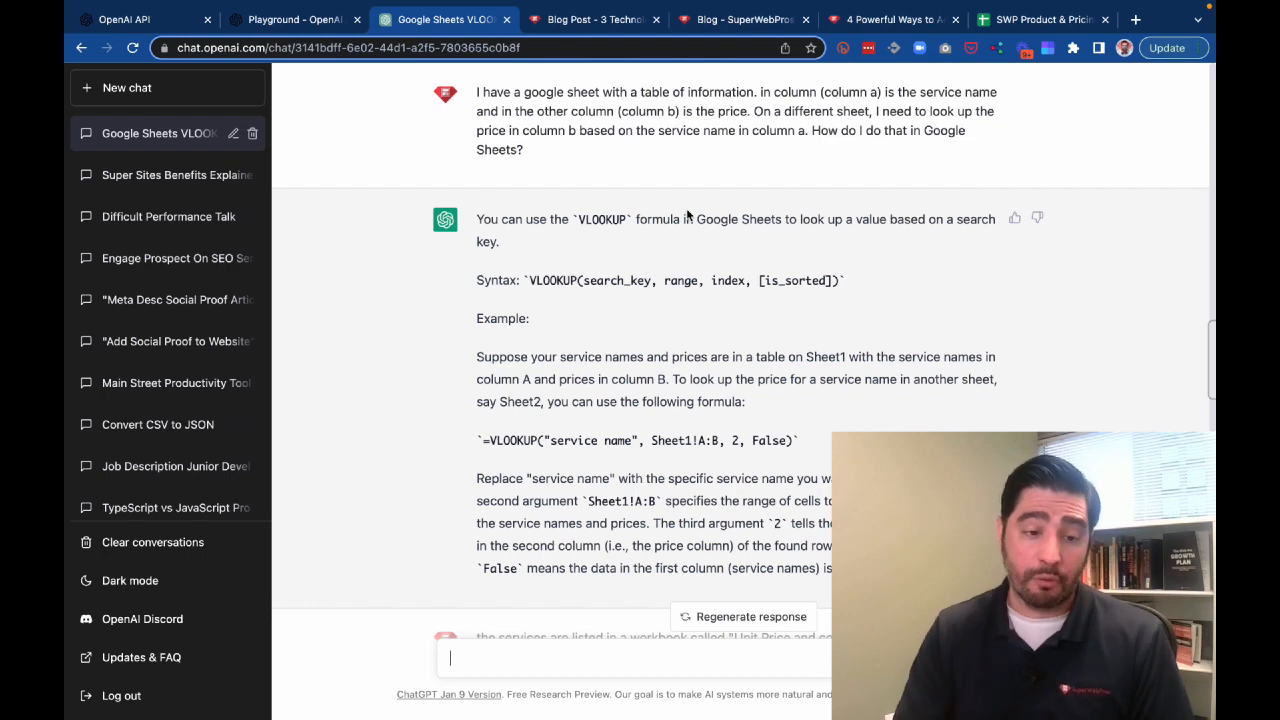
Find the older "JS Alternatives to Selenium" conversation in the chat history and open it
{"action": "scroll", "coordinate": [172, 413], "scroll_direction": "down", "scroll_amount": 3}
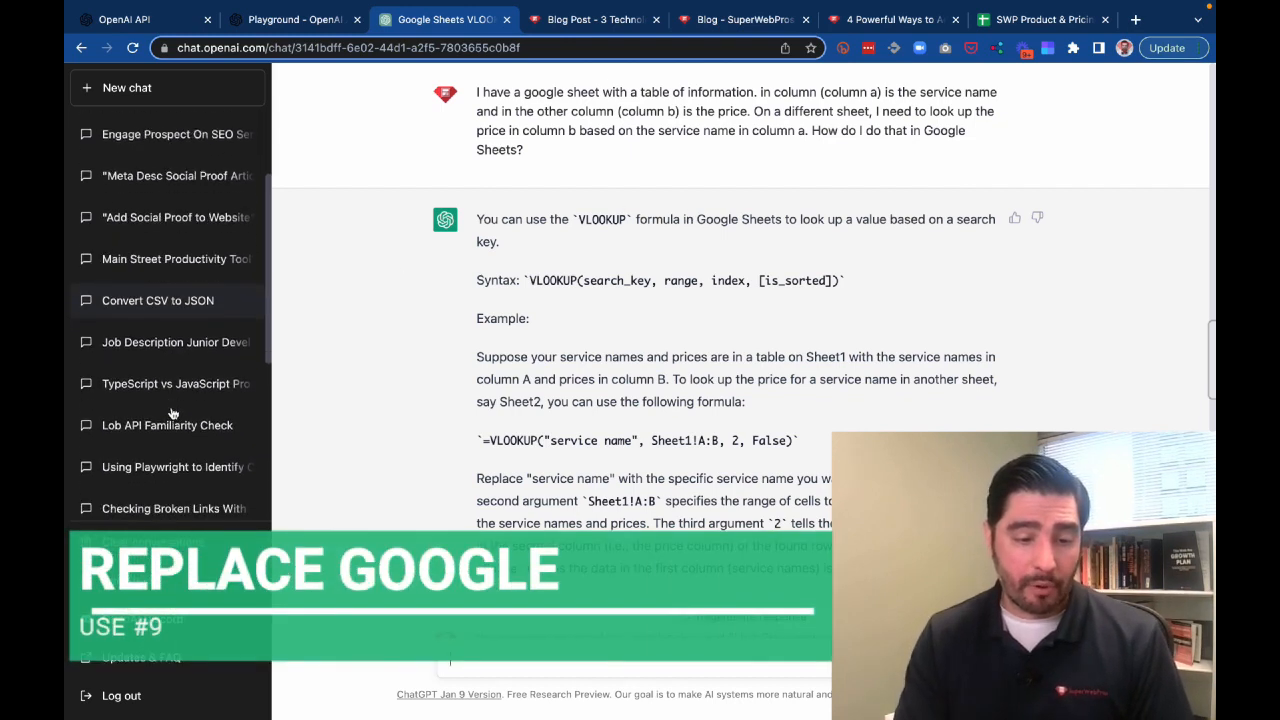
{"action": "scroll", "coordinate": [172, 413], "scroll_direction": "down", "scroll_amount": 6}
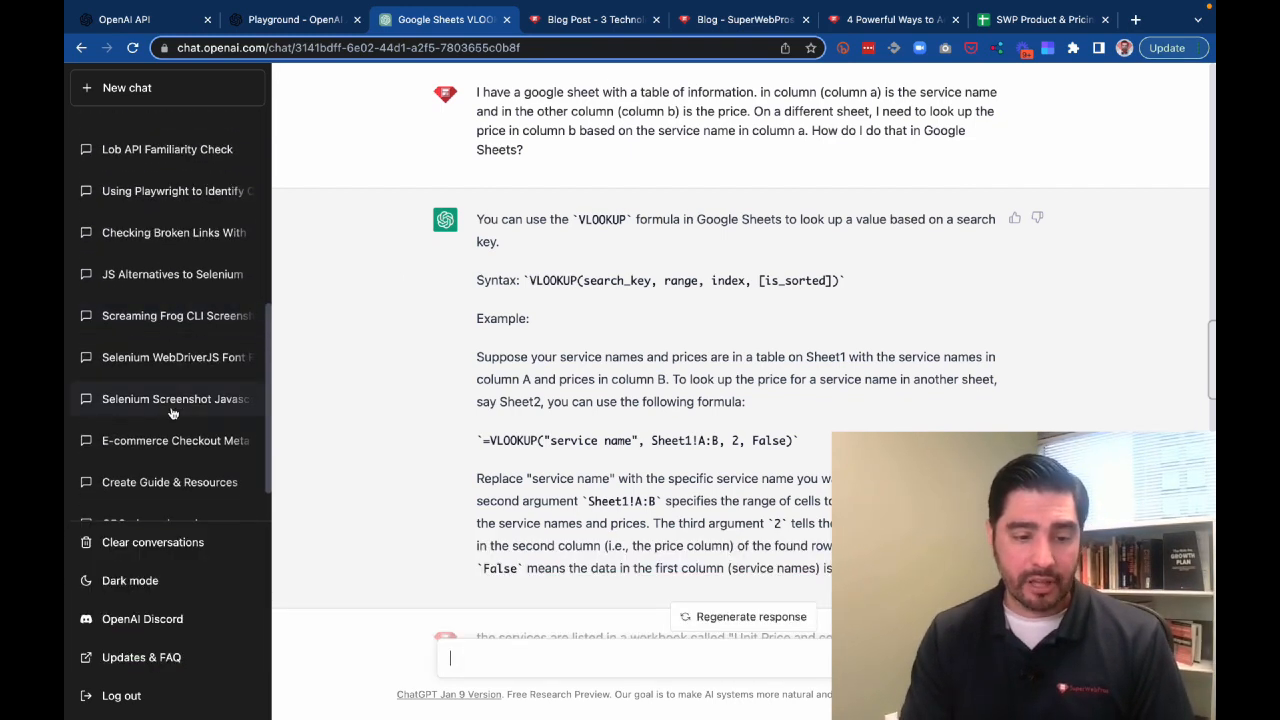
{"action": "scroll", "coordinate": [172, 413], "scroll_direction": "down", "scroll_amount": 2}
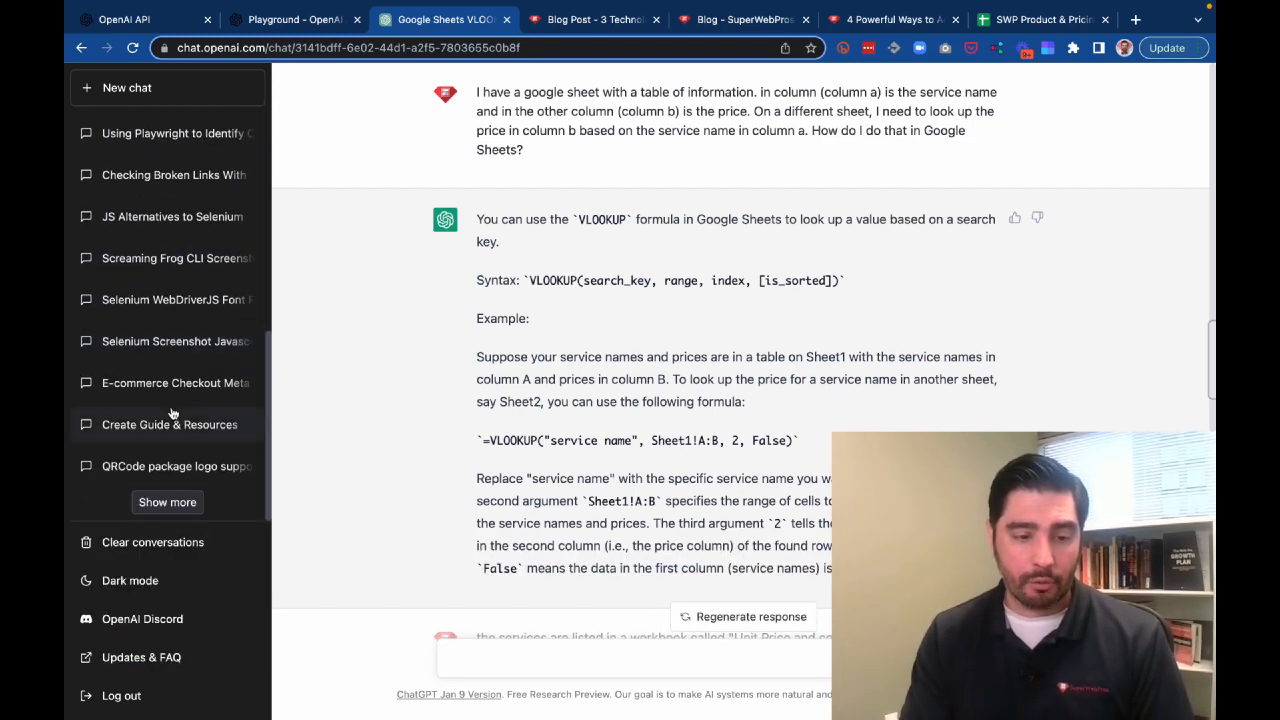
{"action": "left_click", "coordinate": [176, 217]}
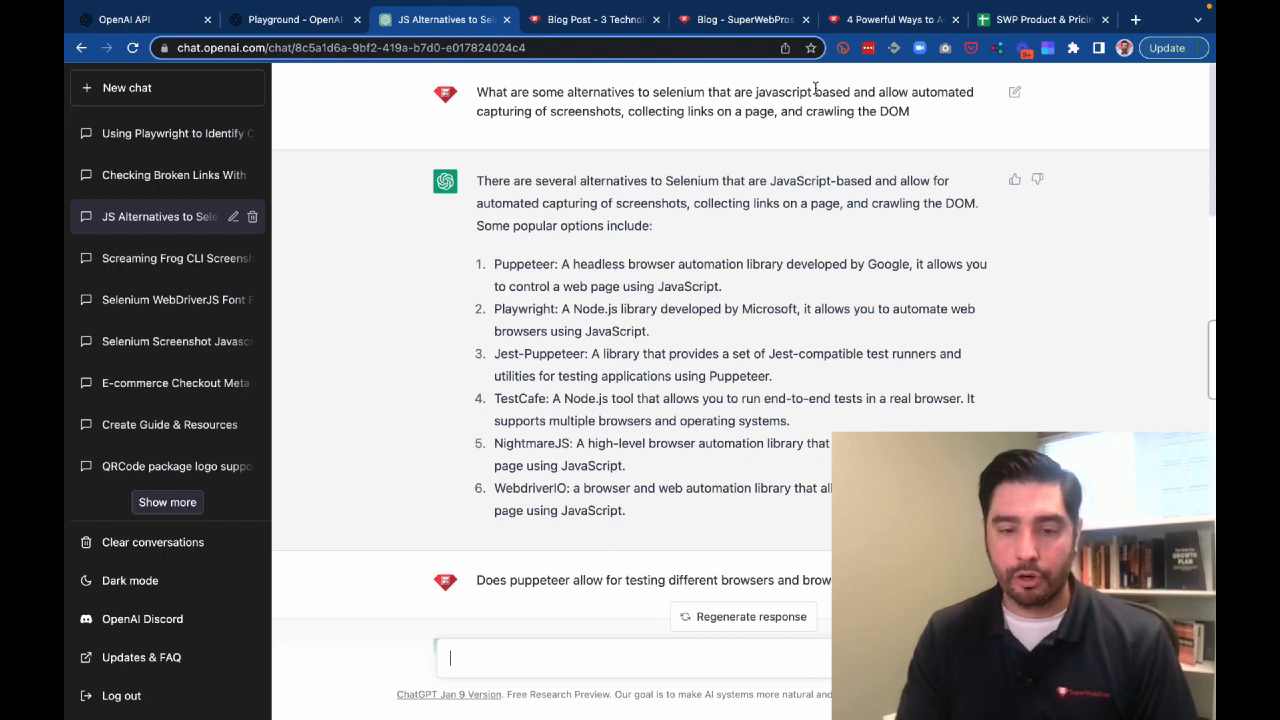
Examine the question about JavaScript-based Selenium alternatives and the Puppeteer and Playwright entries in the answer
{"action": "left_click_drag", "start_coordinate": [758, 92], "coordinate": [830, 92]}
{"action": "left_click_drag", "start_coordinate": [544, 112], "coordinate": [890, 112]}
{"action": "left_click", "coordinate": [600, 182]}
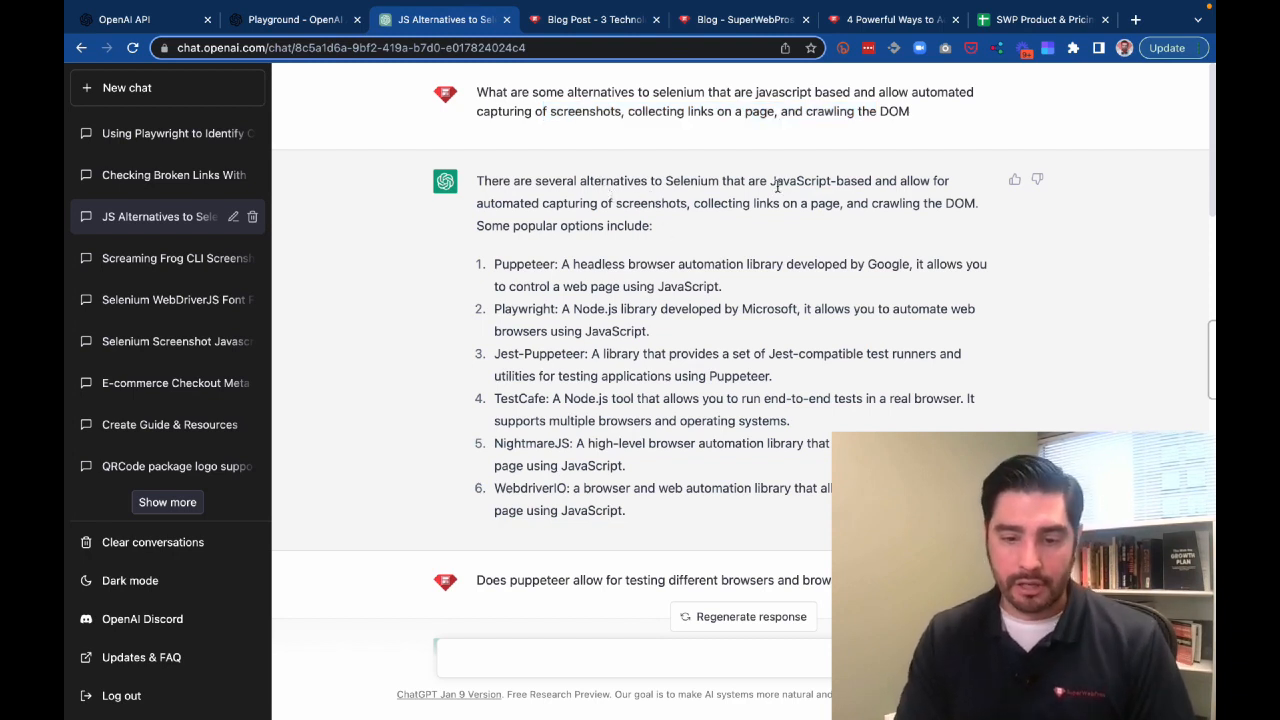
{"action": "left_click_drag", "start_coordinate": [491, 264], "coordinate": [502, 264]}
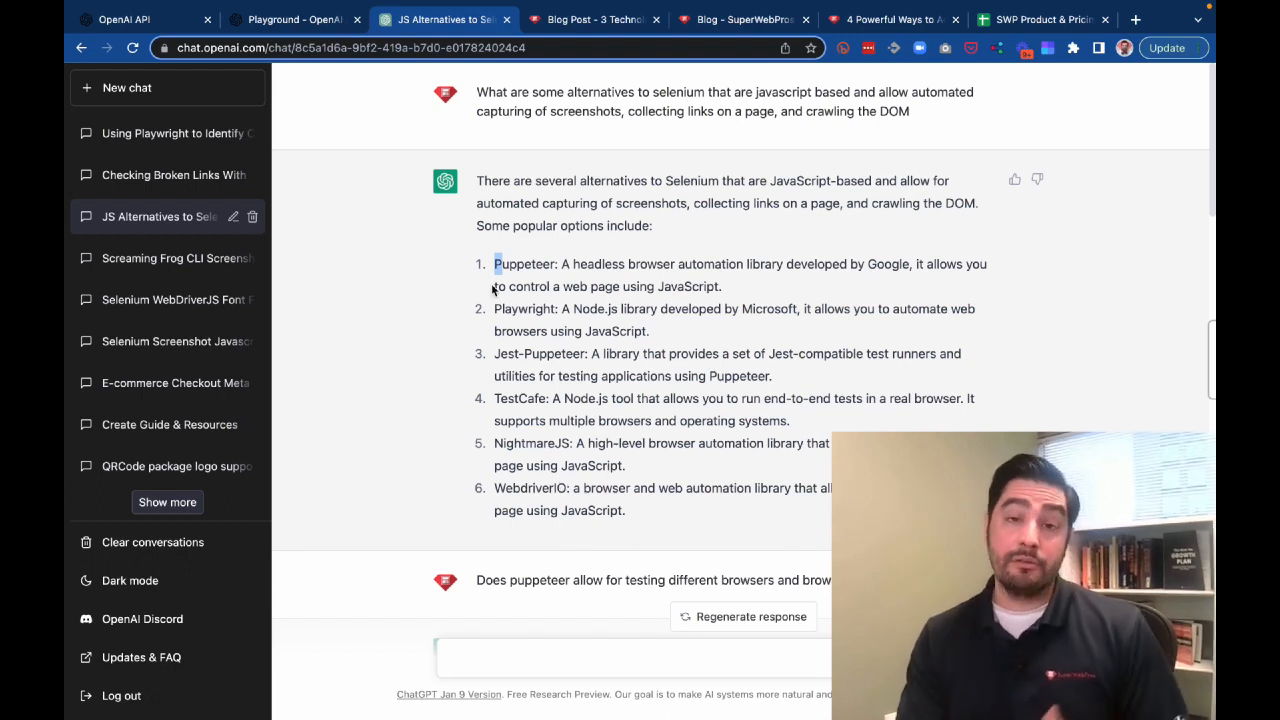
{"action": "left_click_drag", "start_coordinate": [493, 308], "coordinate": [554, 302]}
{"action": "left_click", "coordinate": [560, 305]}
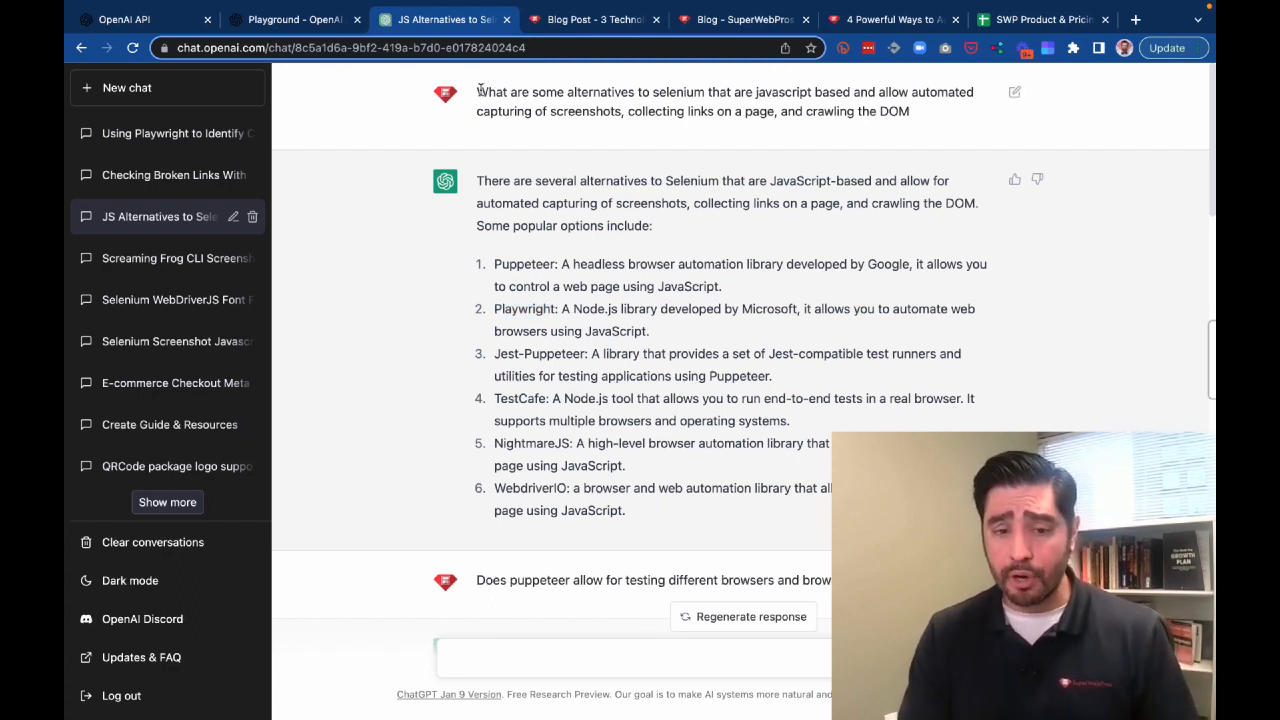
Search Google for "alternatives to selenium js based" in a new browser tab
{"action": "left_click", "coordinate": [1135, 19]}
{"action": "type", "text": "alternatives to s"}
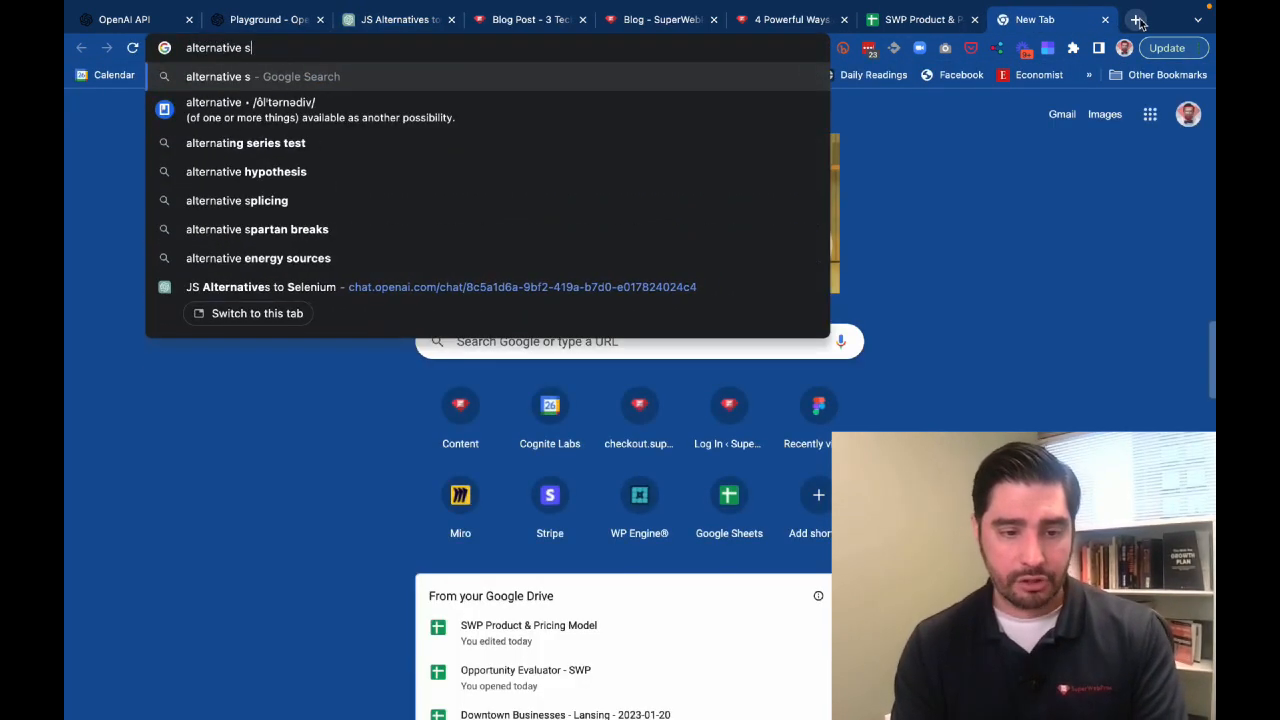
{"action": "type", "text": "eleniu"}
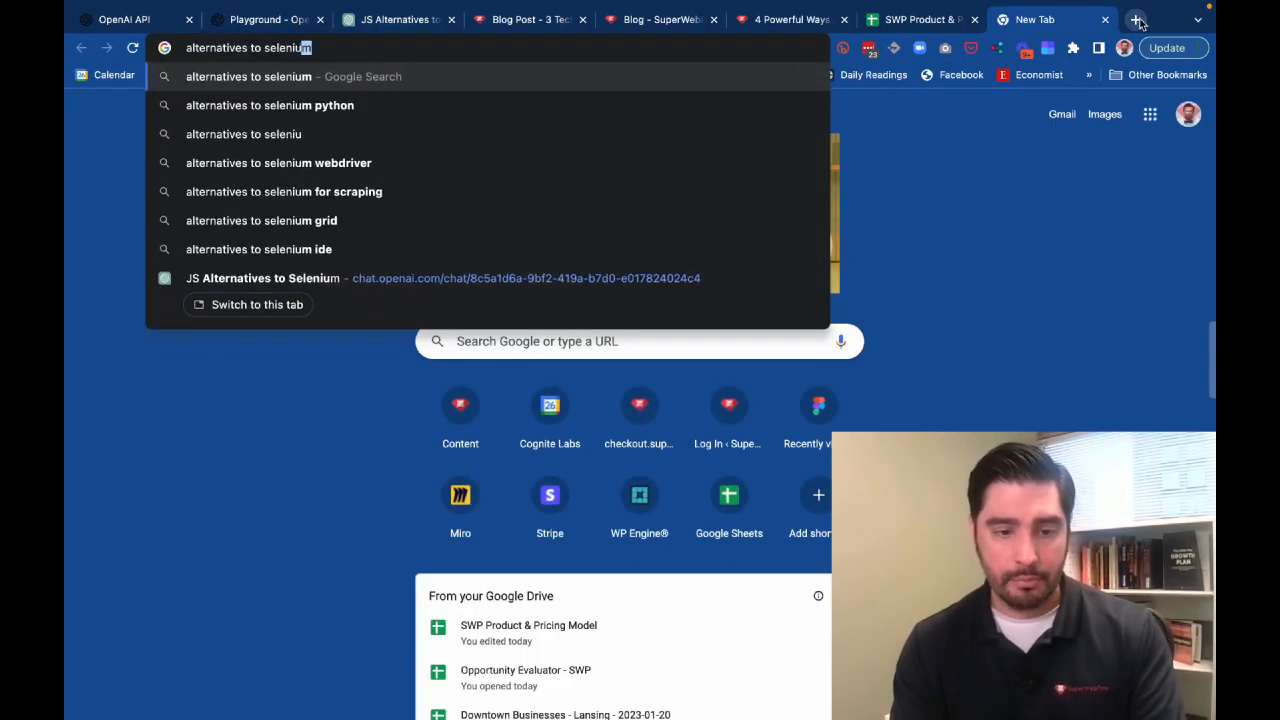
{"action": "type", "text": "m js based"}
{"action": "key", "text": "Return"}
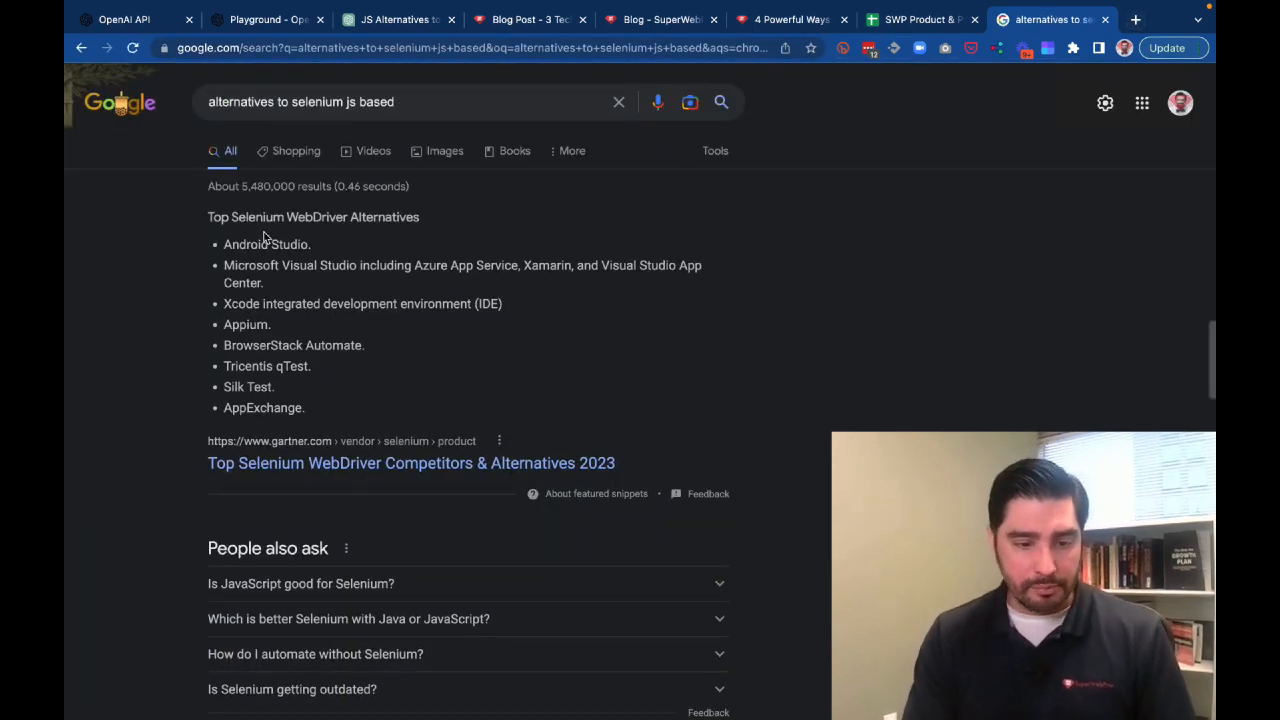
Open the Gartner, Perfecto and BrowserStack results on Selenium alternatives, each in its own new tab
{"action": "scroll", "coordinate": [314, 410], "scroll_direction": "down", "scroll_amount": 1}
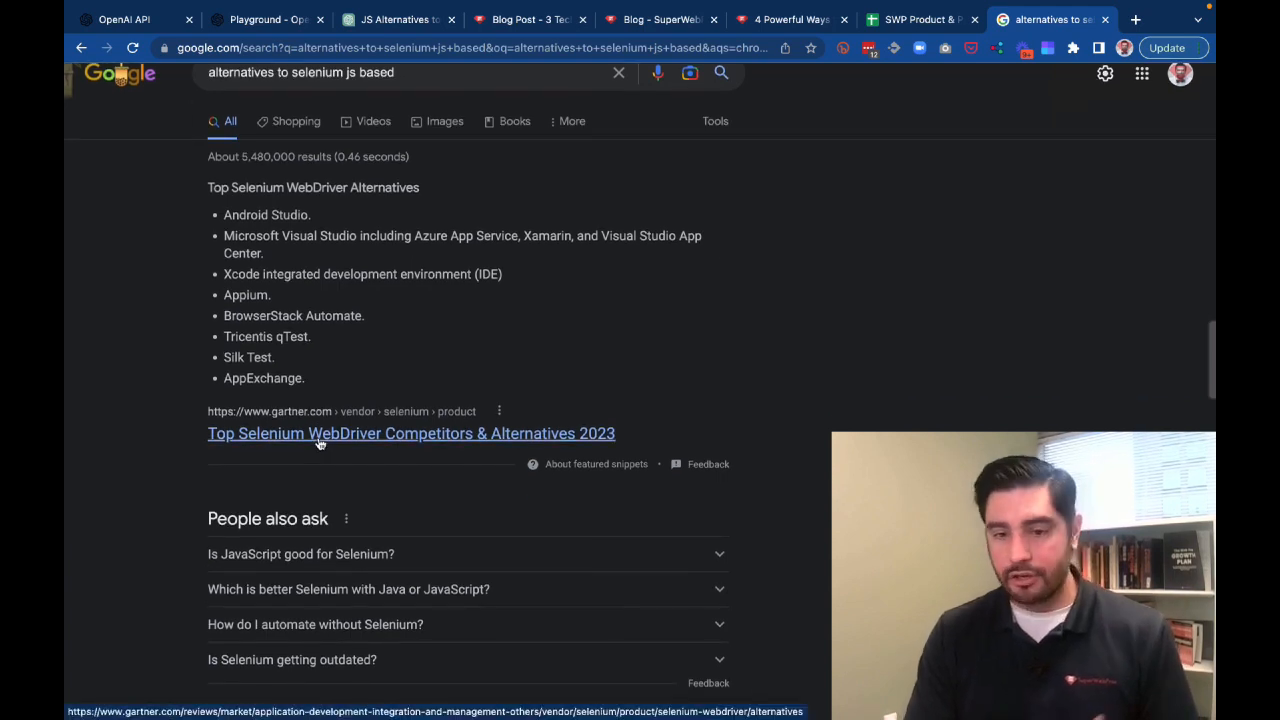
{"action": "right_click", "coordinate": [318, 438]}
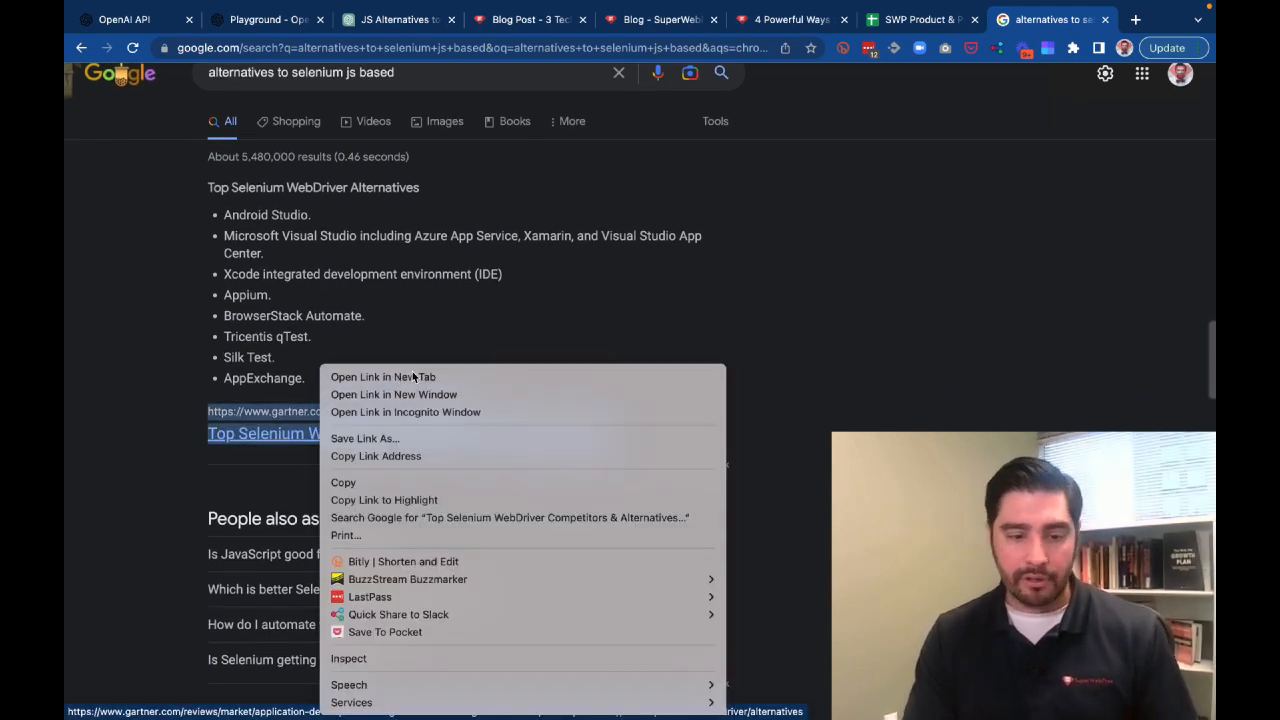
{"action": "left_click", "coordinate": [383, 377]}
{"action": "scroll", "coordinate": [262, 350], "scroll_direction": "down", "scroll_amount": 3}
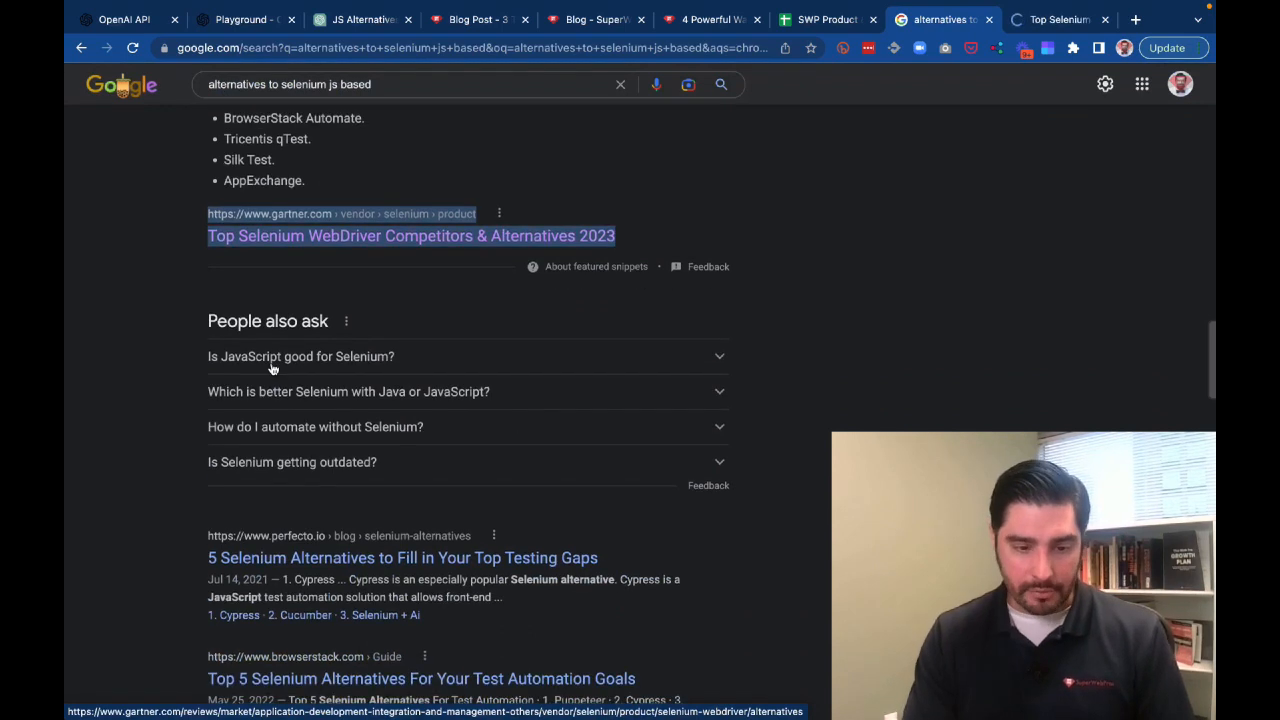
{"action": "scroll", "coordinate": [367, 475], "scroll_direction": "down", "scroll_amount": 2}
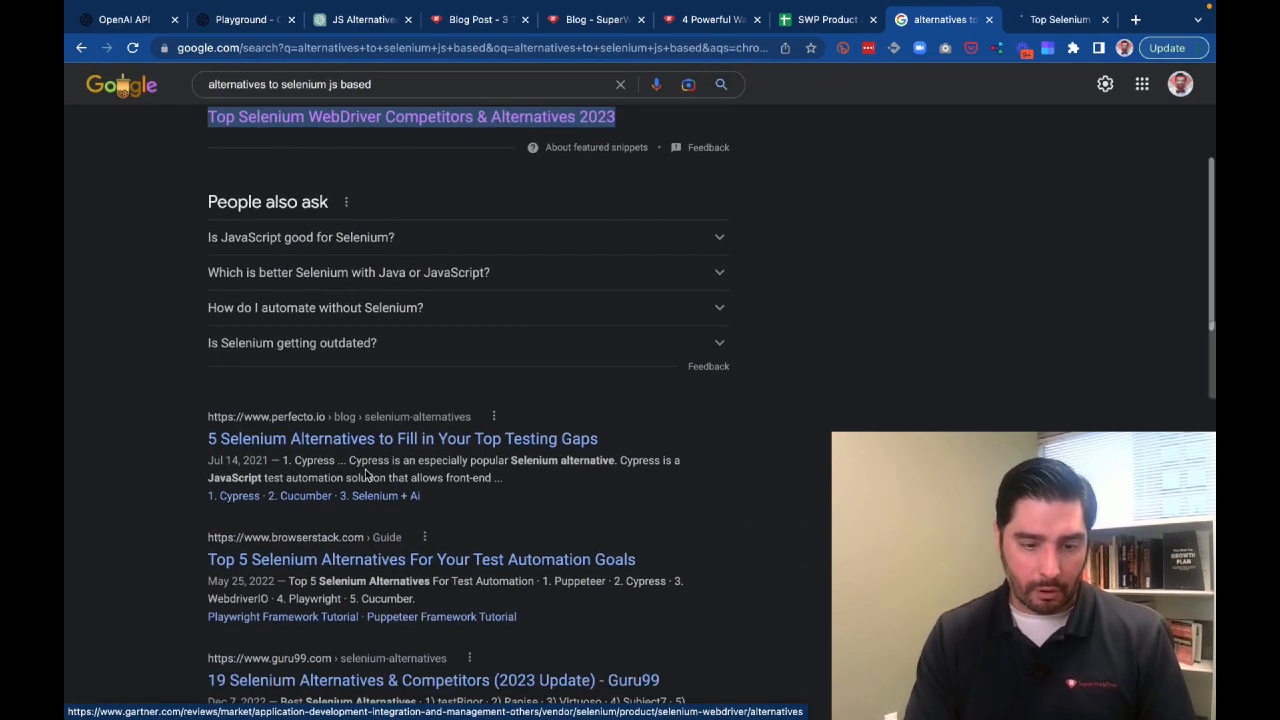
{"action": "scroll", "coordinate": [391, 443], "scroll_direction": "down", "scroll_amount": 2}
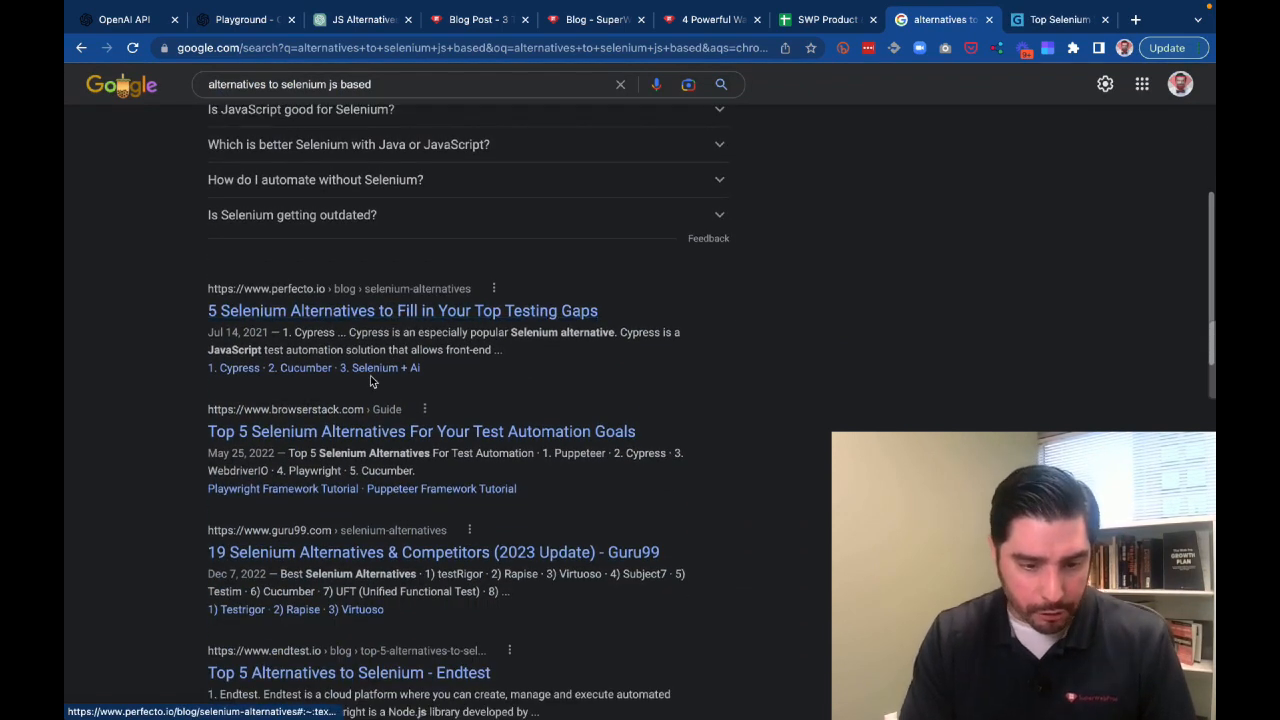
{"action": "right_click", "coordinate": [401, 305]}
{"action": "left_click", "coordinate": [446, 314]}
{"action": "scroll", "coordinate": [446, 315], "scroll_direction": "down", "scroll_amount": 1}
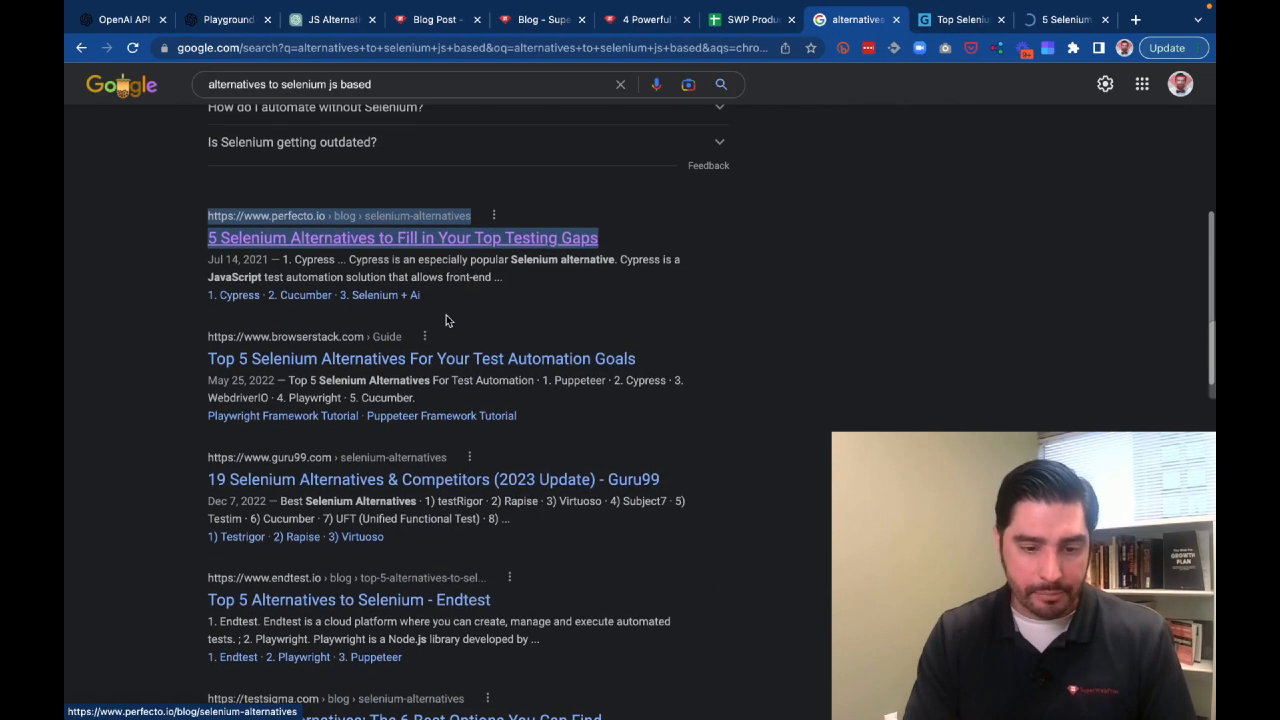
{"action": "right_click", "coordinate": [446, 348]}
{"action": "left_click", "coordinate": [895, 85]}
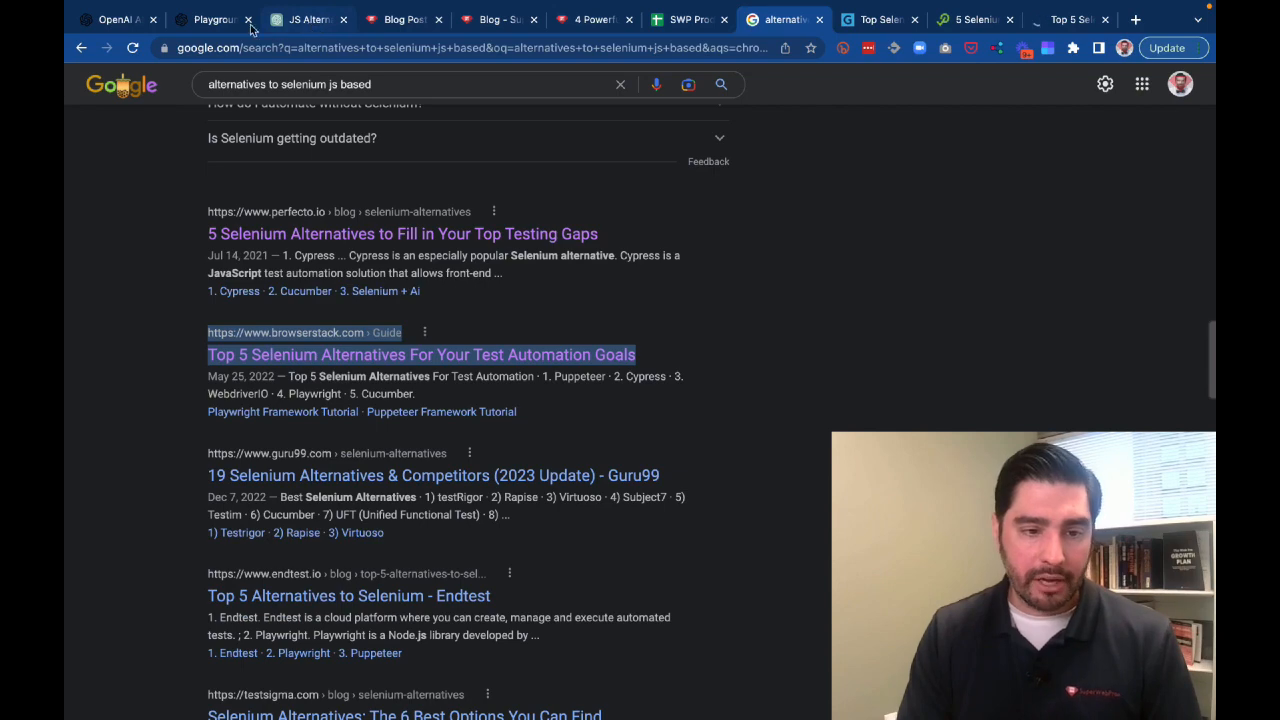
Return to the ChatGPT conversation about Selenium alternatives and review the description of Playwright
{"action": "left_click", "coordinate": [214, 19]}
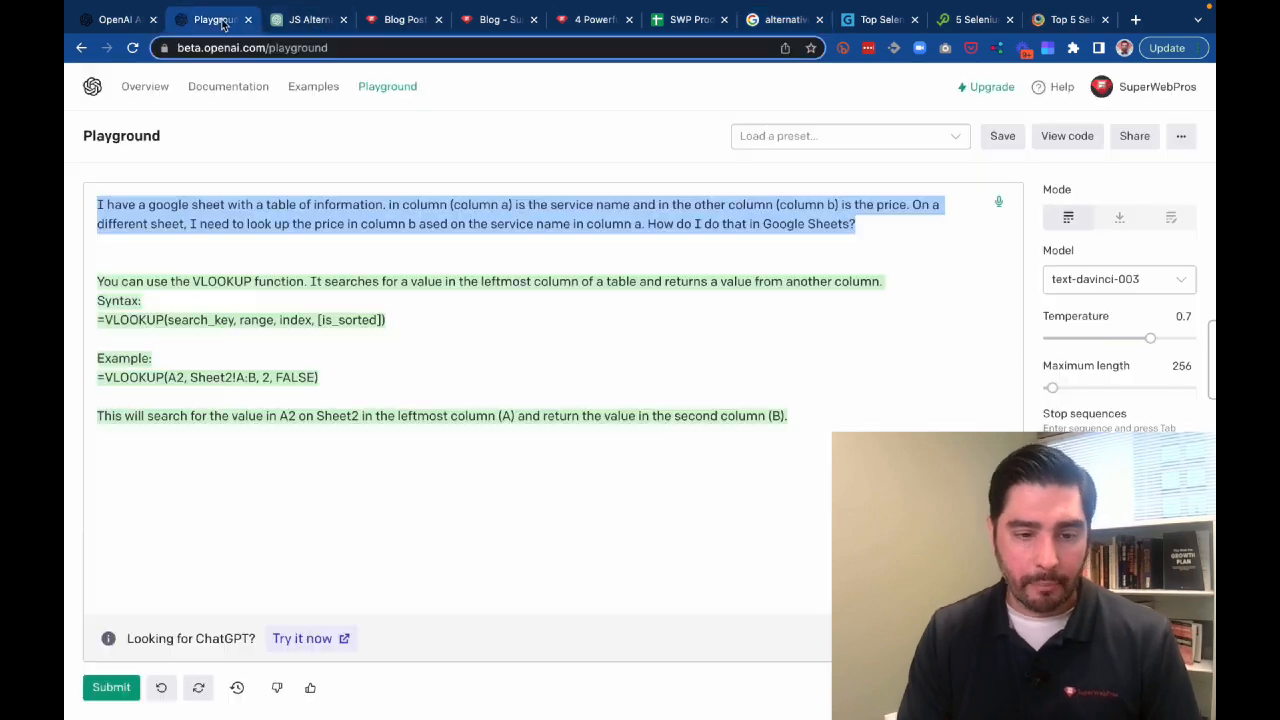
{"action": "left_click", "coordinate": [308, 20]}
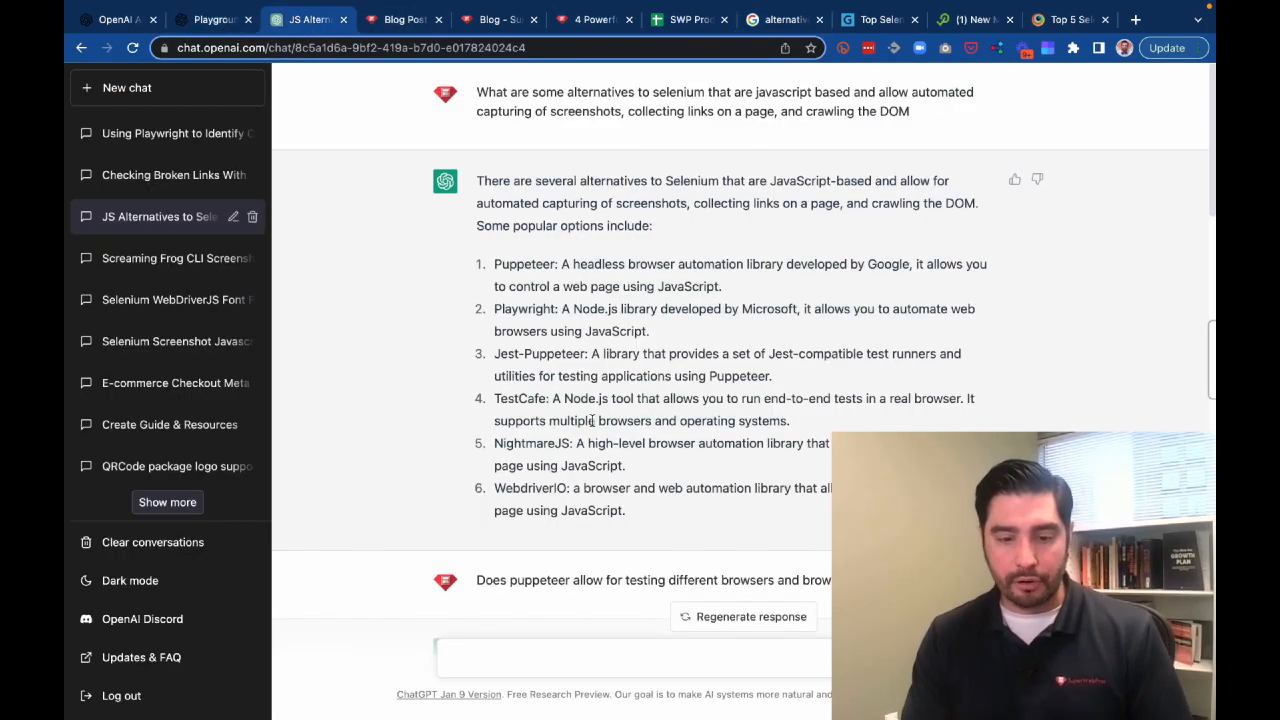
{"action": "left_click_drag", "start_coordinate": [573, 309], "coordinate": [697, 332]}
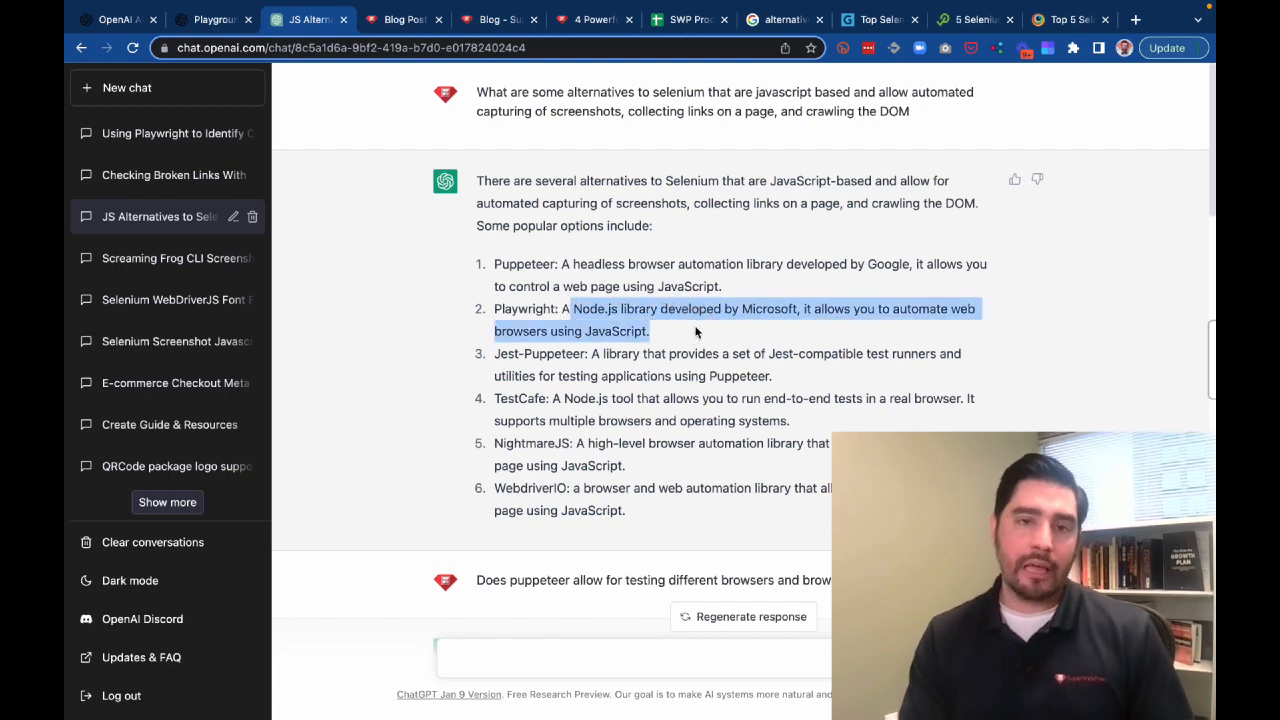
{"action": "left_click", "coordinate": [697, 332]}
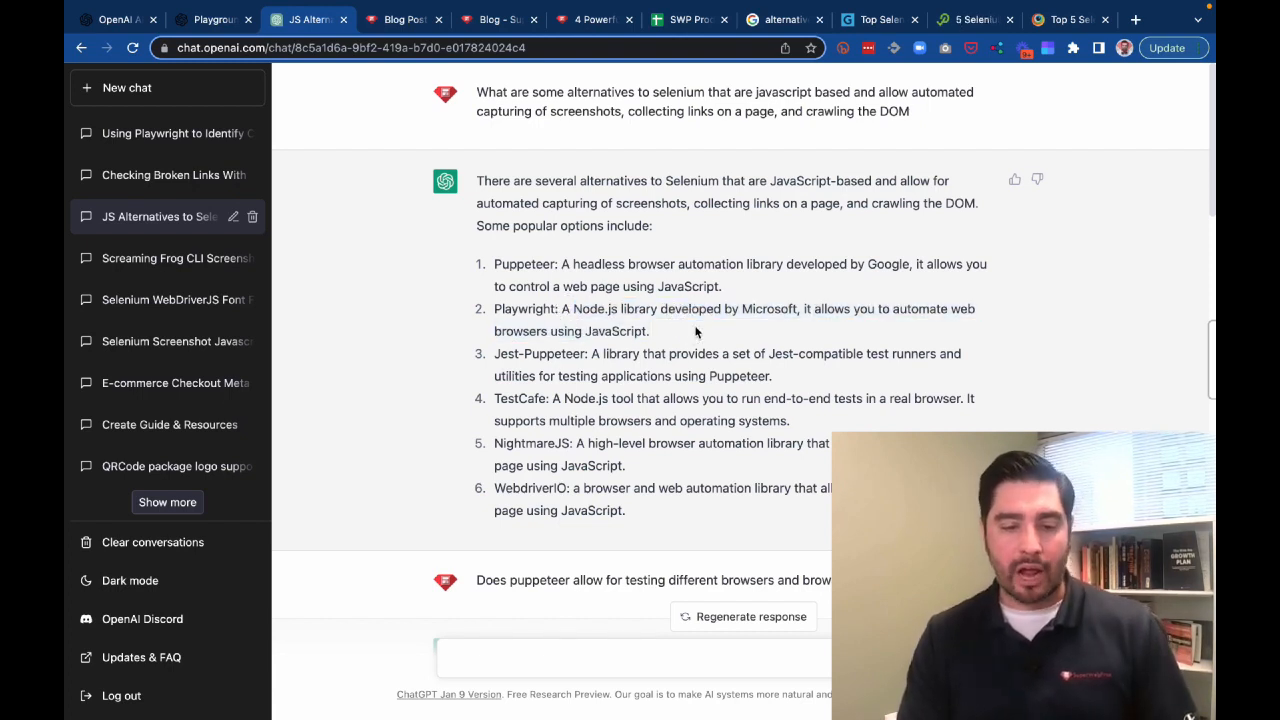
Review the follow-up question on whether Puppeteer allows testing different browsers and resolutions, and read its answer
{"action": "scroll", "coordinate": [688, 428], "scroll_direction": "down", "scroll_amount": 3}
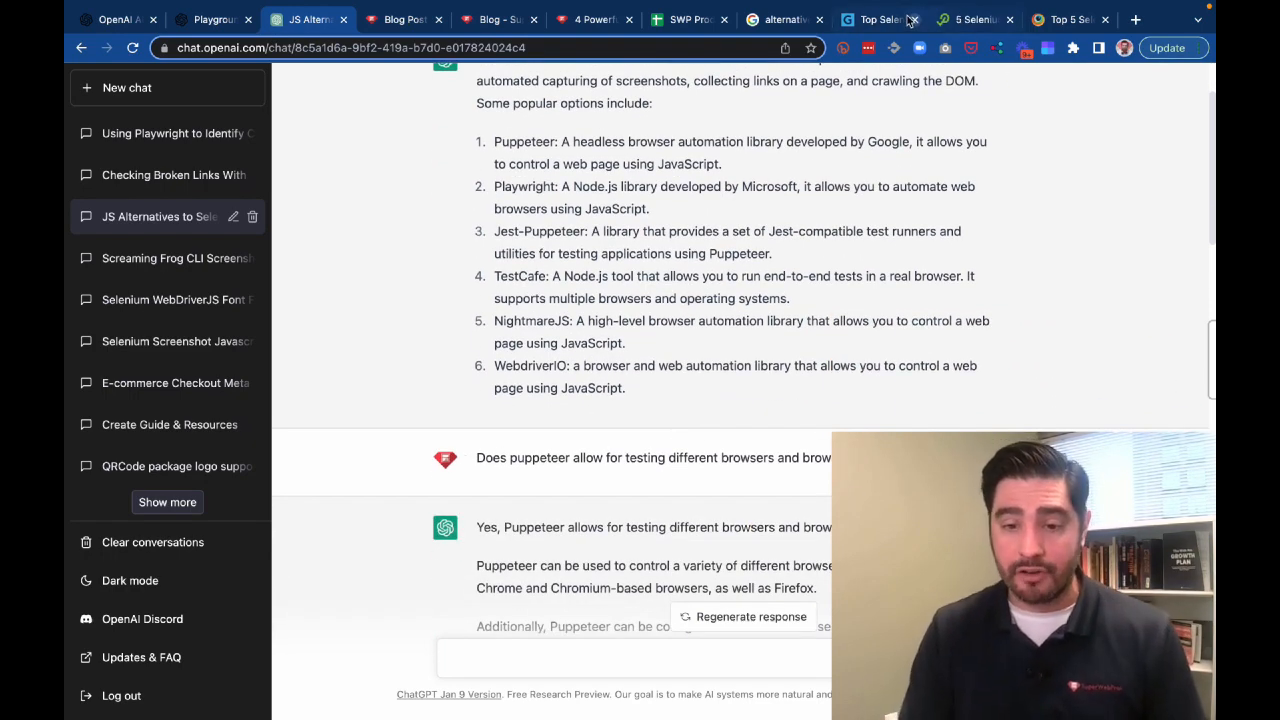
{"action": "scroll", "coordinate": [636, 512], "scroll_direction": "down", "scroll_amount": 3}
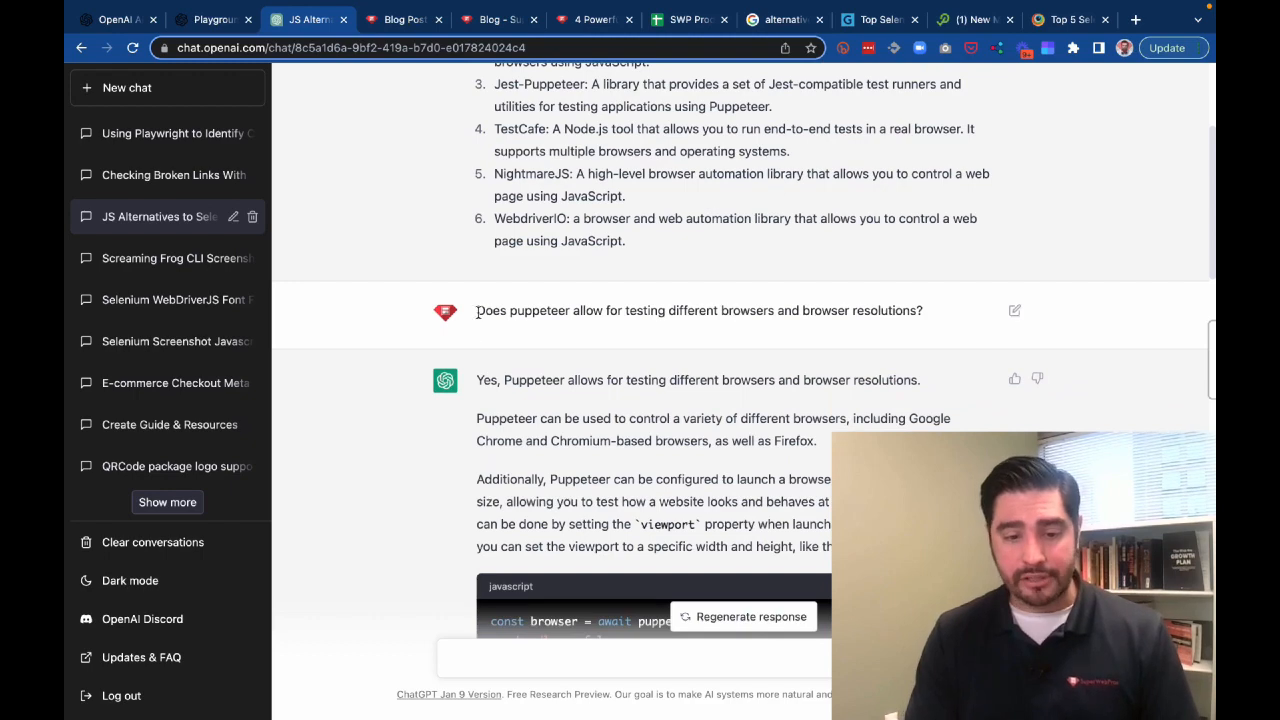
{"action": "left_click_drag", "start_coordinate": [474, 310], "coordinate": [872, 326]}
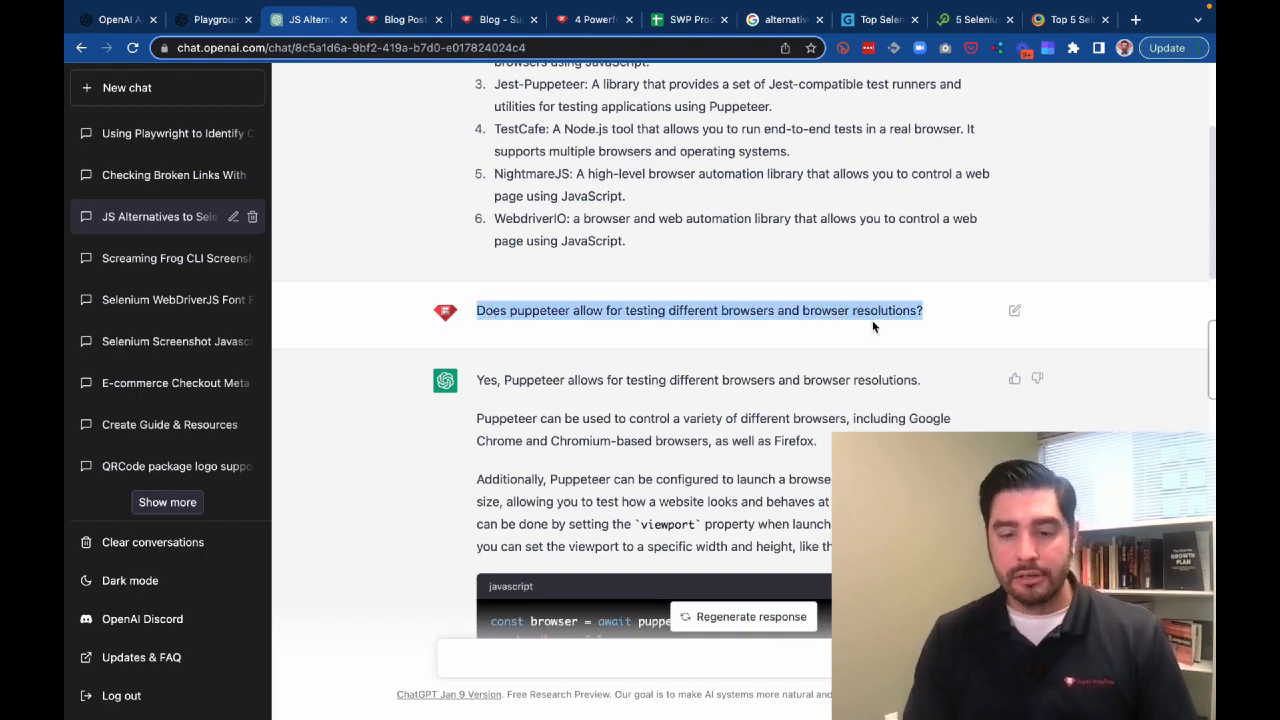
{"action": "scroll", "coordinate": [872, 326], "scroll_direction": "down", "scroll_amount": 3}
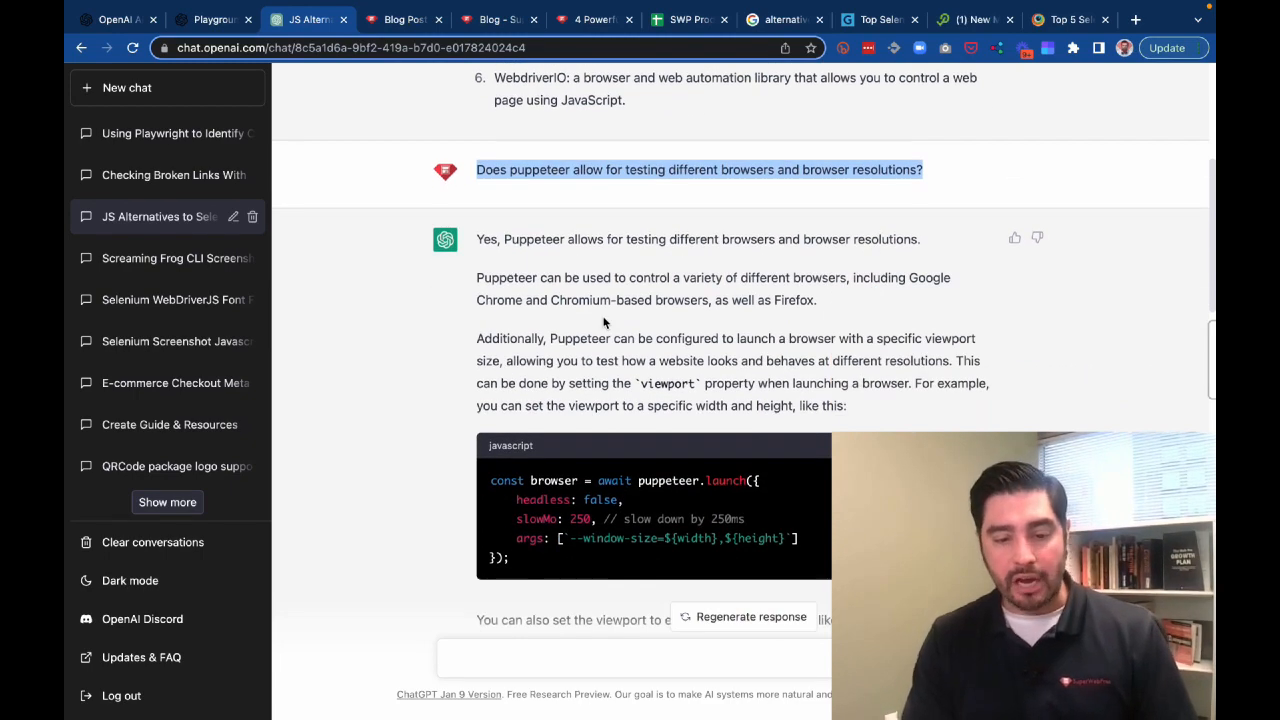
{"action": "scroll", "coordinate": [613, 412], "scroll_direction": "down", "scroll_amount": 4}
{"action": "scroll", "coordinate": [755, 512], "scroll_direction": "down", "scroll_amount": 9}
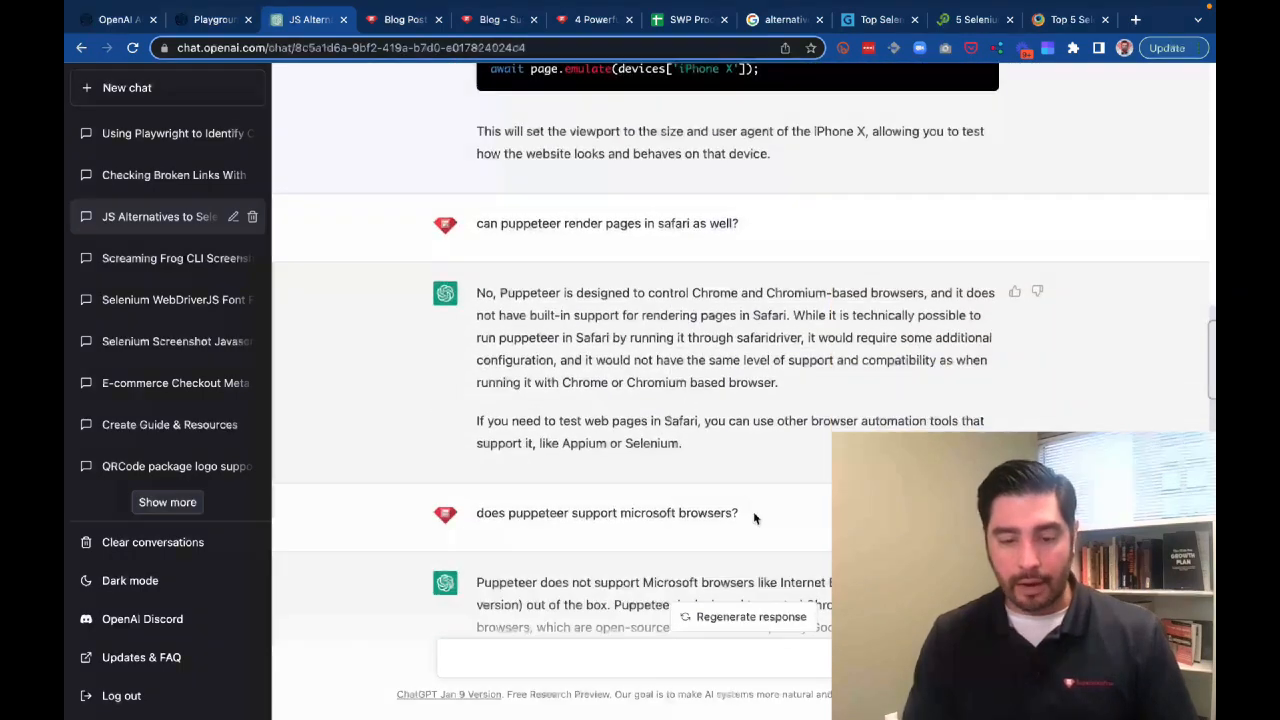
Examine the follow-up questions and answers about Puppeteer's support for Safari and Microsoft browsers
{"action": "left_click_drag", "start_coordinate": [551, 218], "coordinate": [781, 230]}
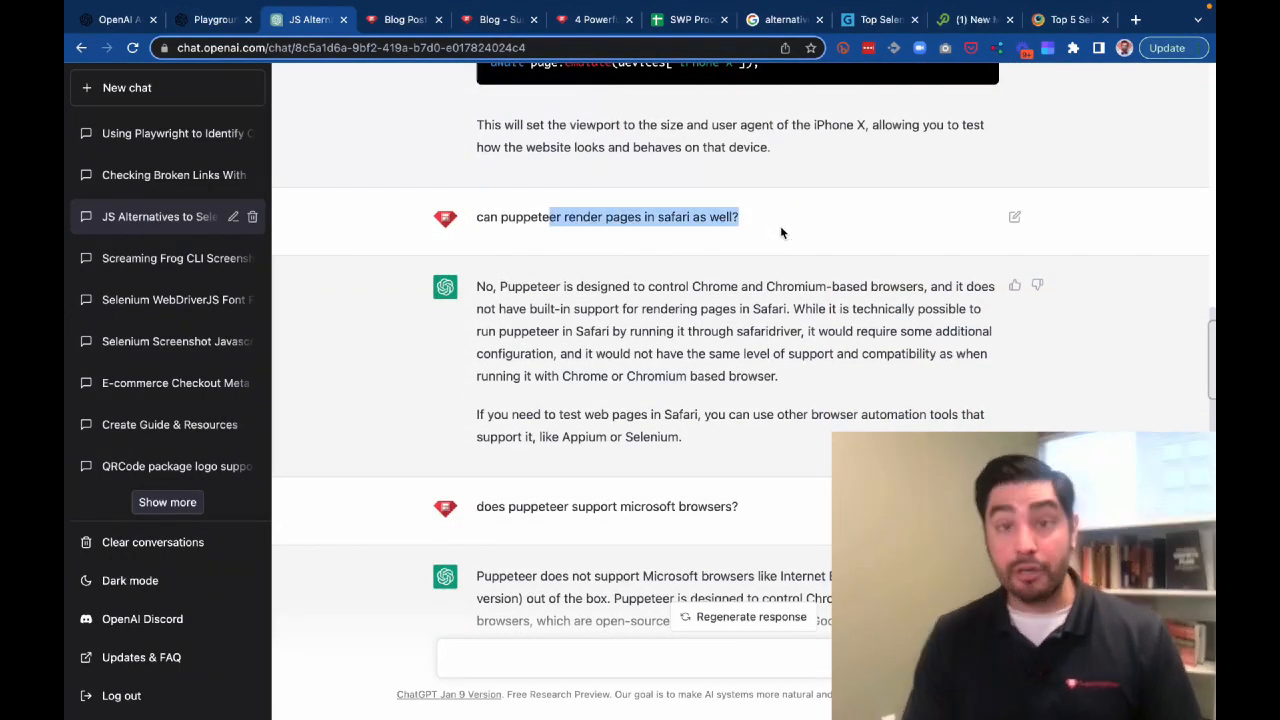
{"action": "left_click_drag", "start_coordinate": [478, 286], "coordinate": [786, 265]}
{"action": "scroll", "coordinate": [680, 315], "scroll_direction": "down", "scroll_amount": 1}
{"action": "scroll", "coordinate": [679, 312], "scroll_direction": "down", "scroll_amount": 4}
{"action": "scroll", "coordinate": [786, 265], "scroll_direction": "down", "scroll_amount": 4}
{"action": "left_click_drag", "start_coordinate": [597, 164], "coordinate": [745, 165]}
{"action": "scroll", "coordinate": [742, 173], "scroll_direction": "down", "scroll_amount": 1}
{"action": "scroll", "coordinate": [742, 173], "scroll_direction": "down", "scroll_amount": 8}
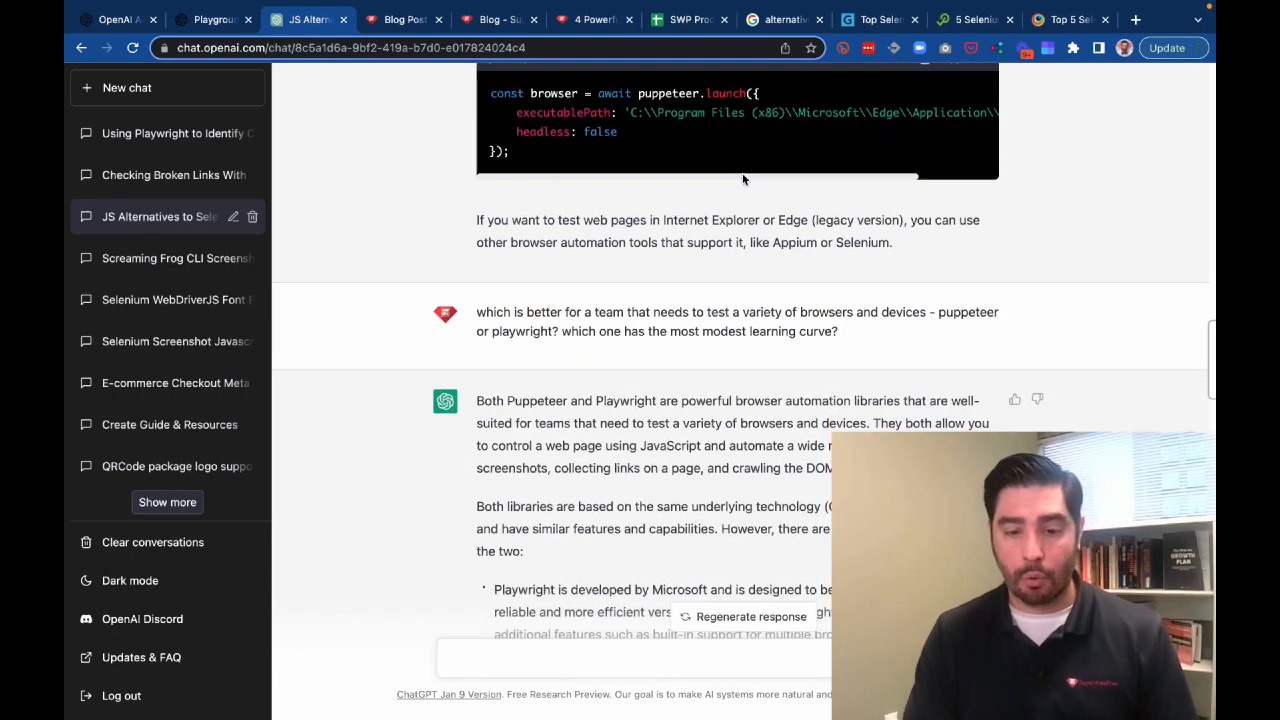
Review the question comparing Puppeteer and Playwright for team browser testing and learning curve, and read the answer
{"action": "left_click_drag", "start_coordinate": [565, 226], "coordinate": [776, 245]}
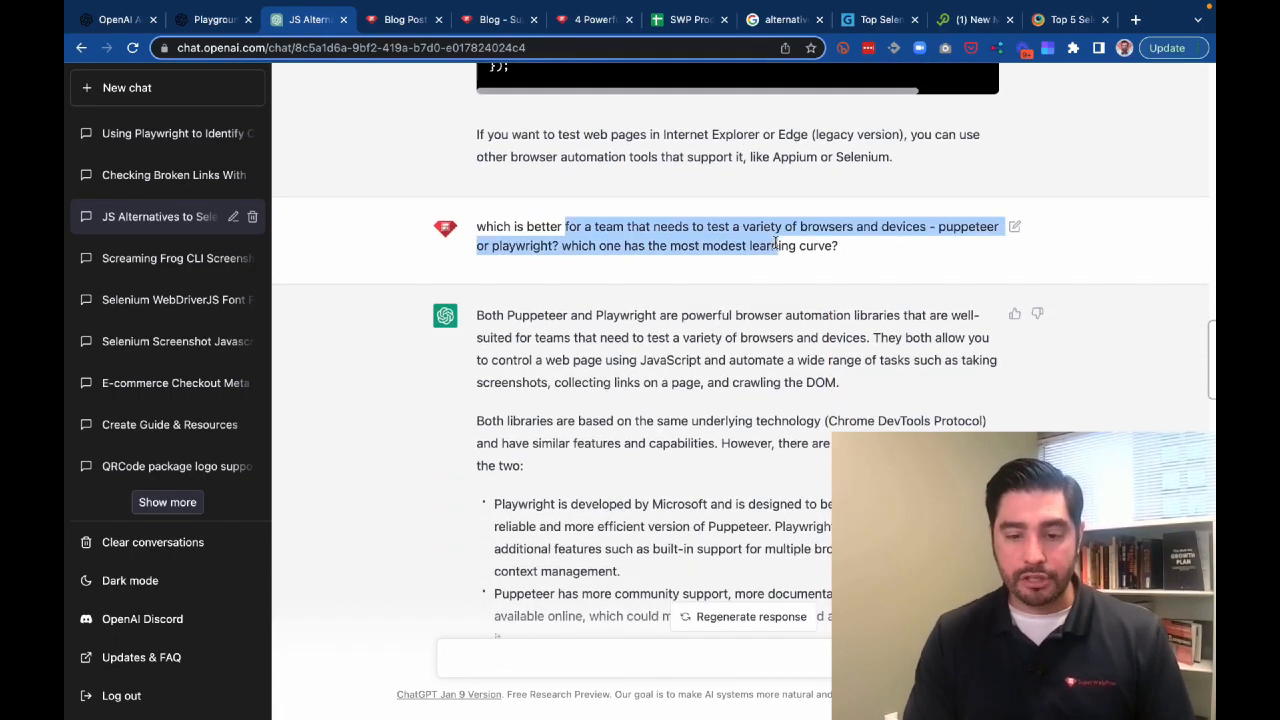
{"action": "scroll", "coordinate": [776, 245], "scroll_direction": "down", "scroll_amount": 2}
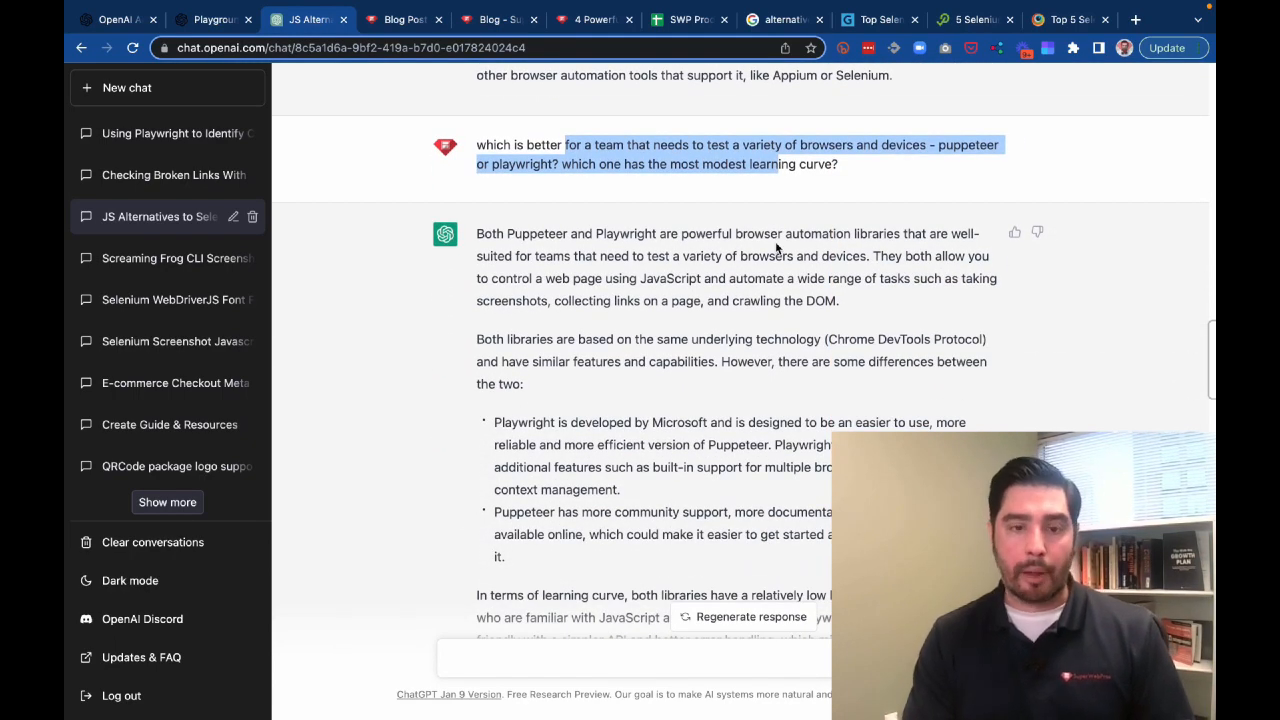
{"action": "scroll", "coordinate": [729, 305], "scroll_direction": "down", "scroll_amount": 3}
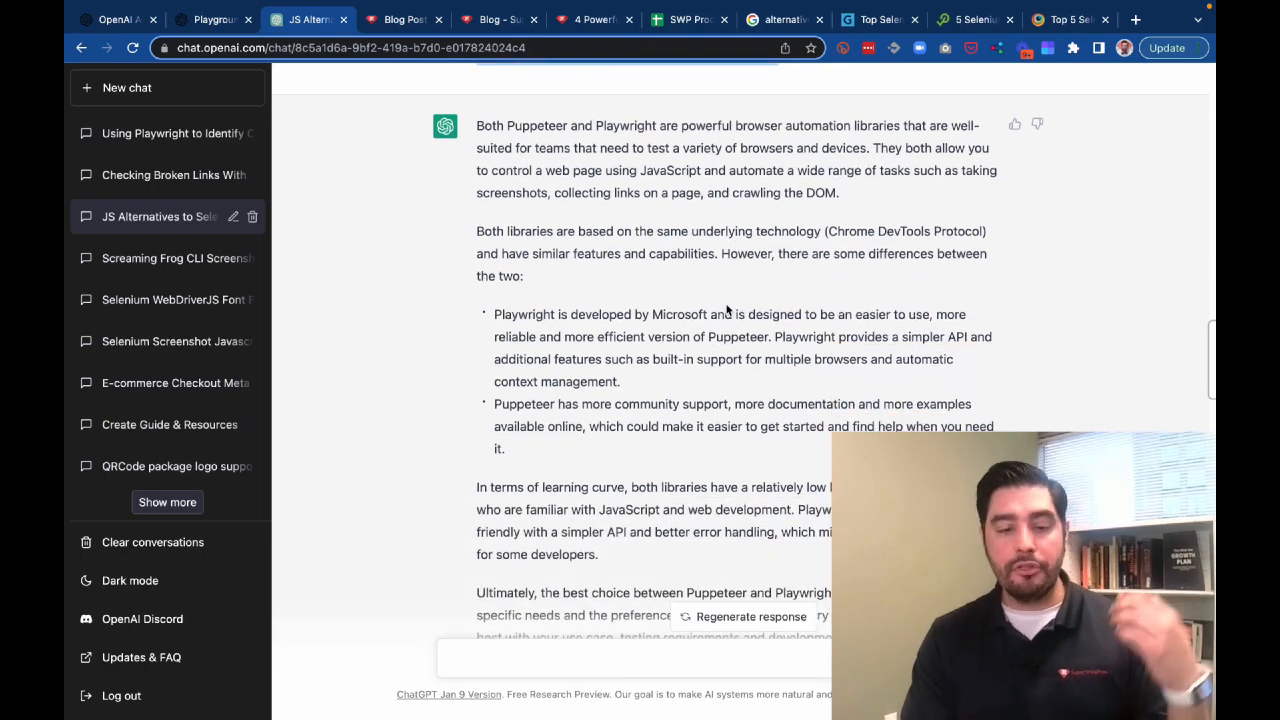
{"action": "scroll", "coordinate": [729, 310], "scroll_direction": "down", "scroll_amount": 4}
{"action": "scroll", "coordinate": [727, 305], "scroll_direction": "up", "scroll_amount": 3}
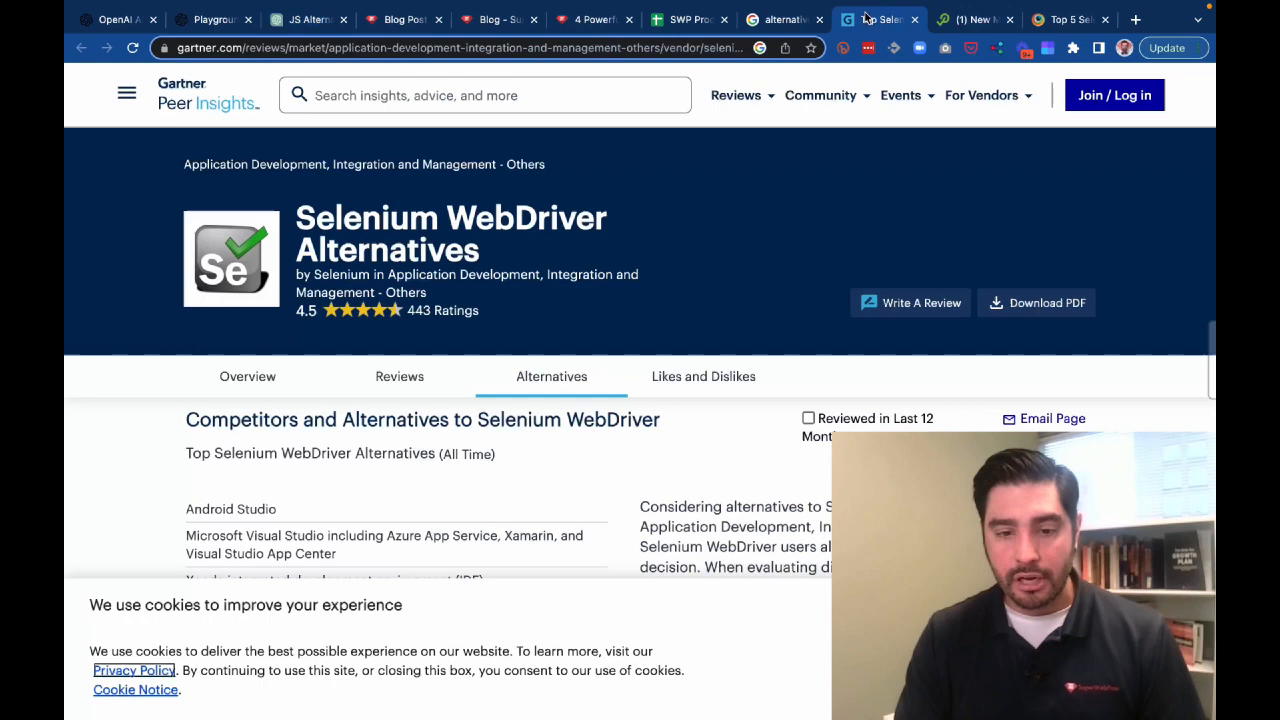
Look through the opened Gartner, Perfecto and BrowserStack pages for comparison and return to the Google results
{"action": "left_click", "coordinate": [870, 19]}
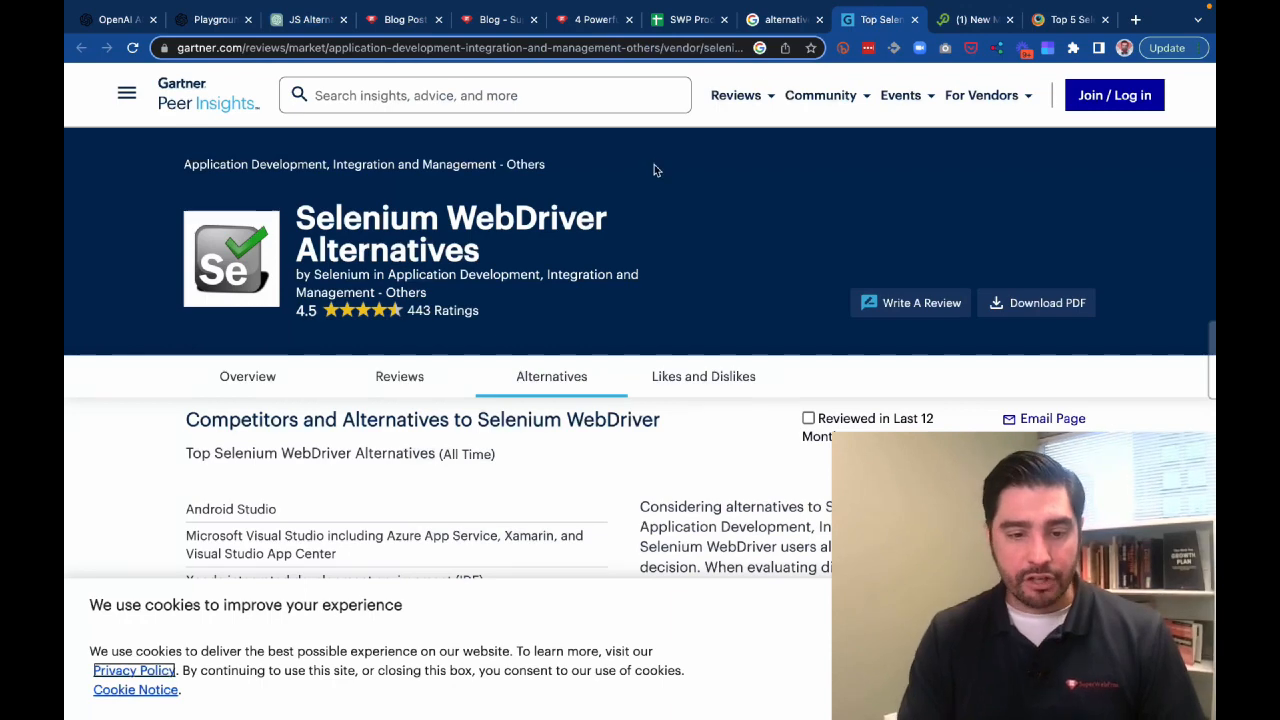
{"action": "left_click", "coordinate": [978, 22]}
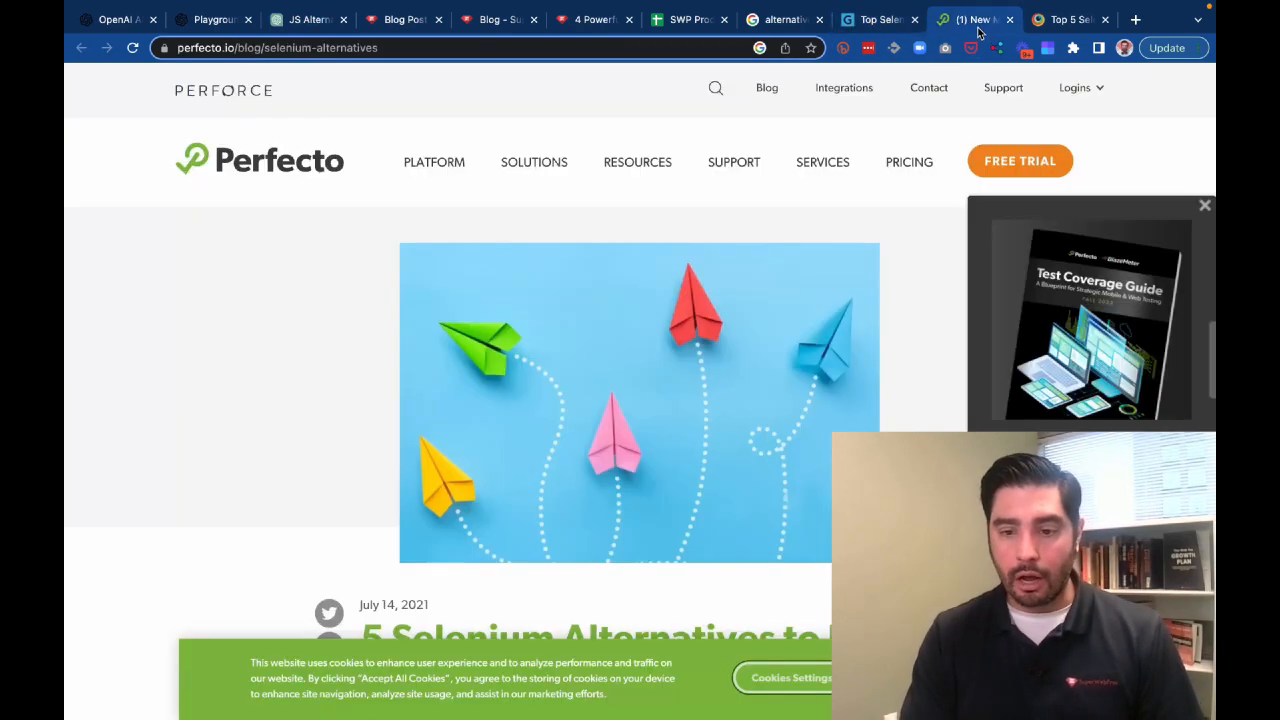
{"action": "left_click", "coordinate": [1065, 22]}
{"action": "left_click", "coordinate": [962, 20]}
{"action": "left_click", "coordinate": [880, 20]}
{"action": "left_click", "coordinate": [795, 16]}
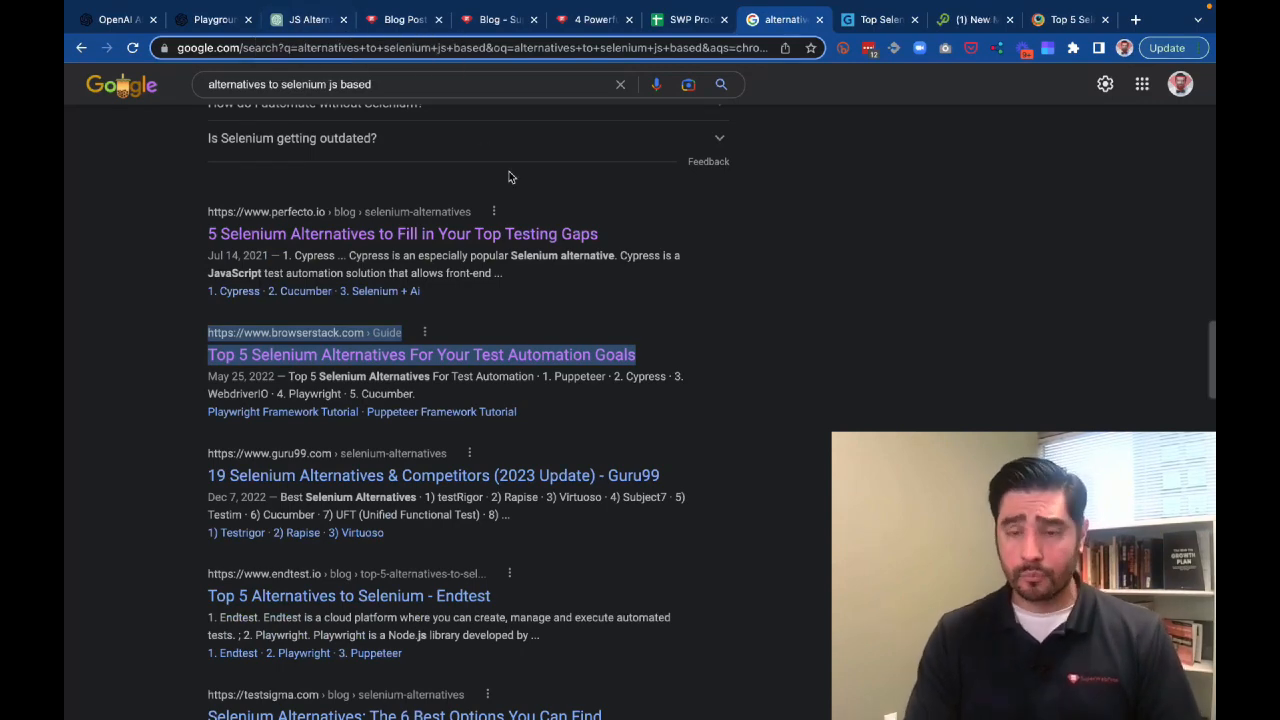
Switch back to the ChatGPT conversation and revisit its first answer listing the Selenium alternatives
{"action": "left_click", "coordinate": [310, 19]}
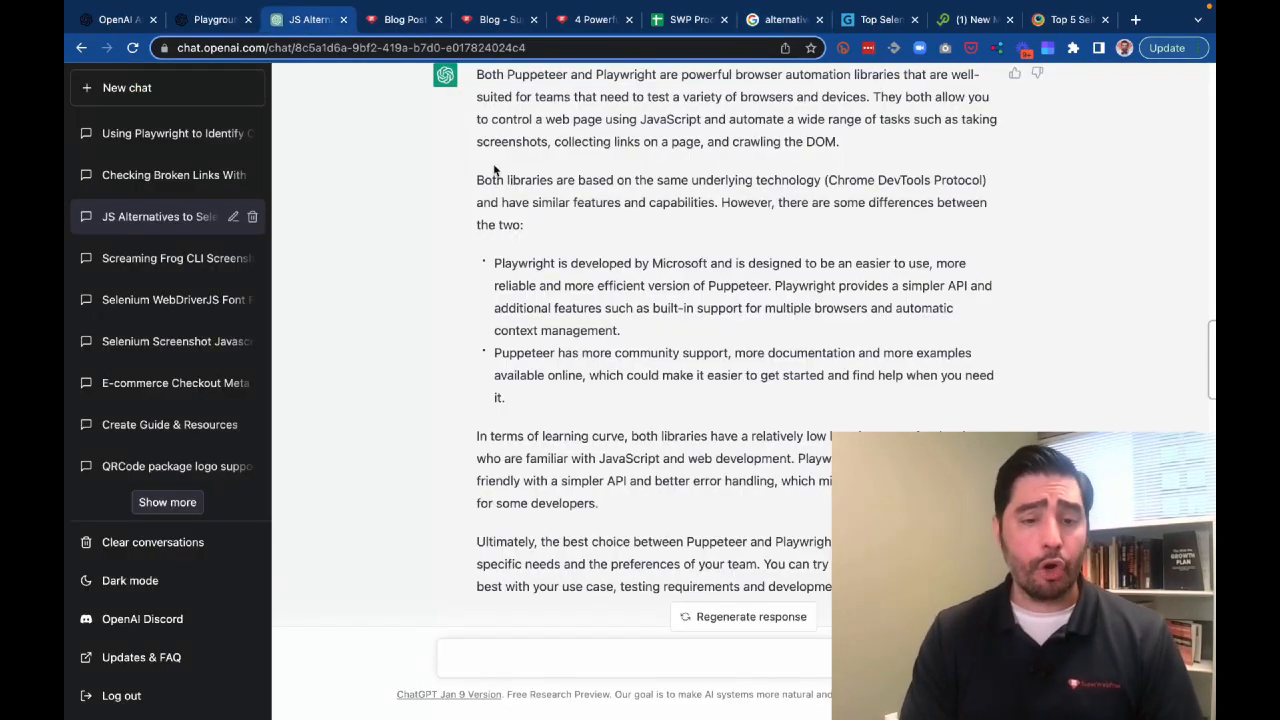
{"action": "scroll", "coordinate": [589, 305], "scroll_direction": "up", "scroll_amount": 10}
{"action": "scroll", "coordinate": [587, 303], "scroll_direction": "up", "scroll_amount": 10}
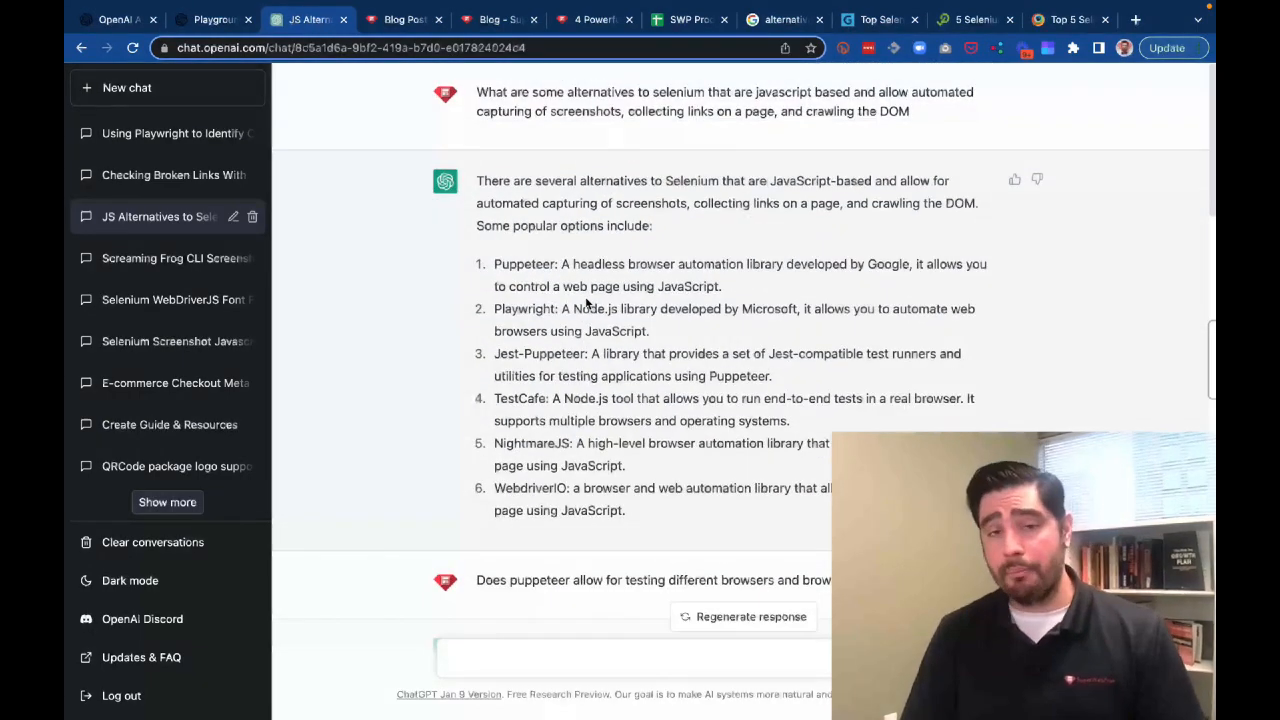